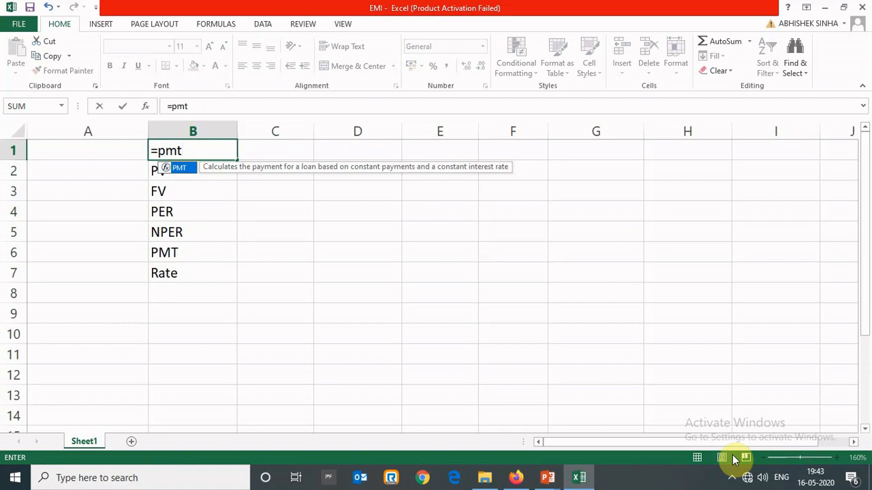
{"action": "key", "text": "Tab"}
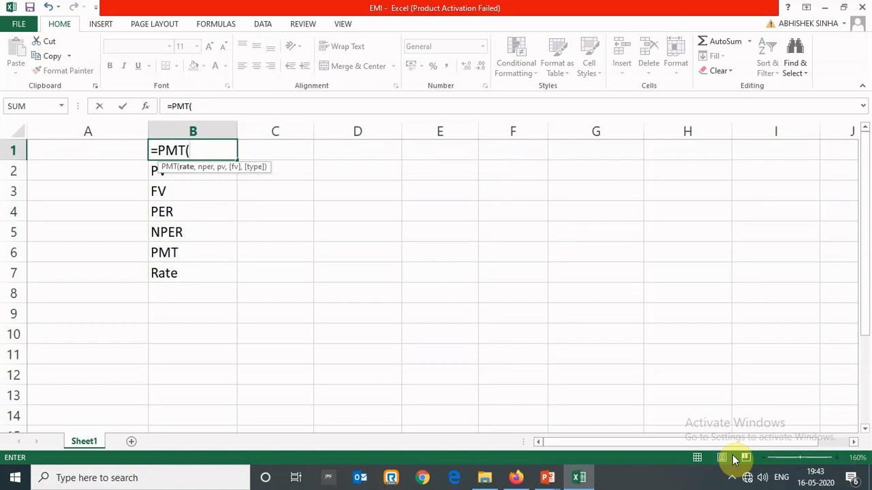
{"action": "key", "text": "BackSpace"}
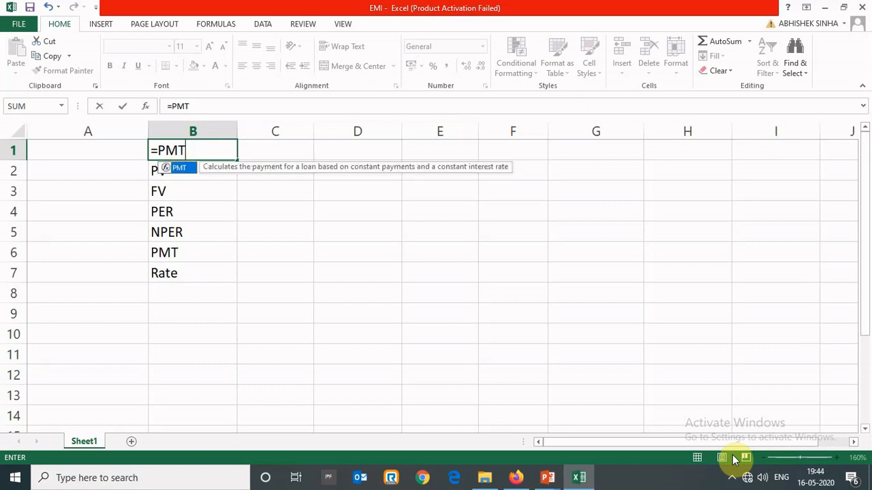
{"action": "key", "text": "Escape"}
{"action": "key", "text": "Return"}
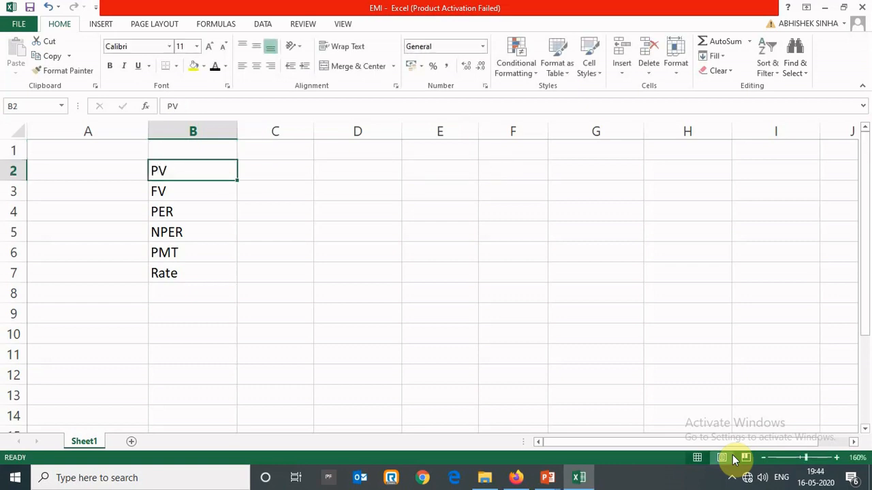
Reveal the hidden Present Value label in A2 and its amount in C2 by applying the black font colour.
{"action": "key", "text": "Left"}
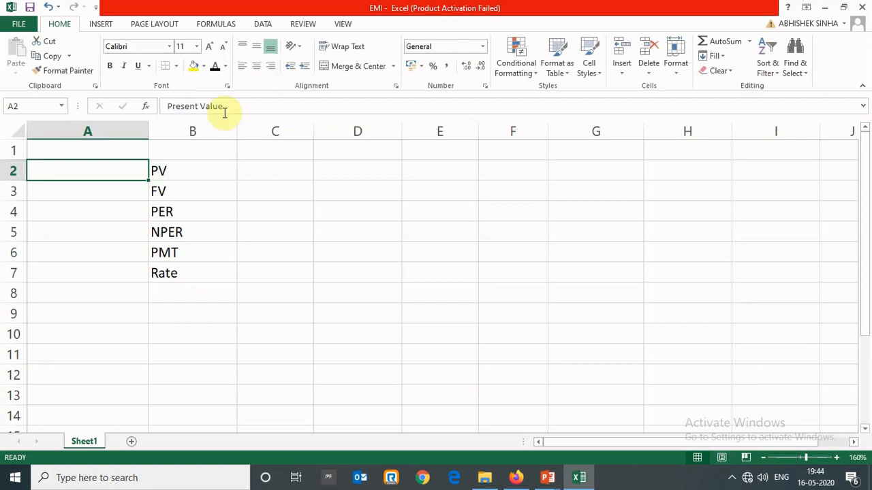
{"action": "left_click", "coordinate": [215, 70]}
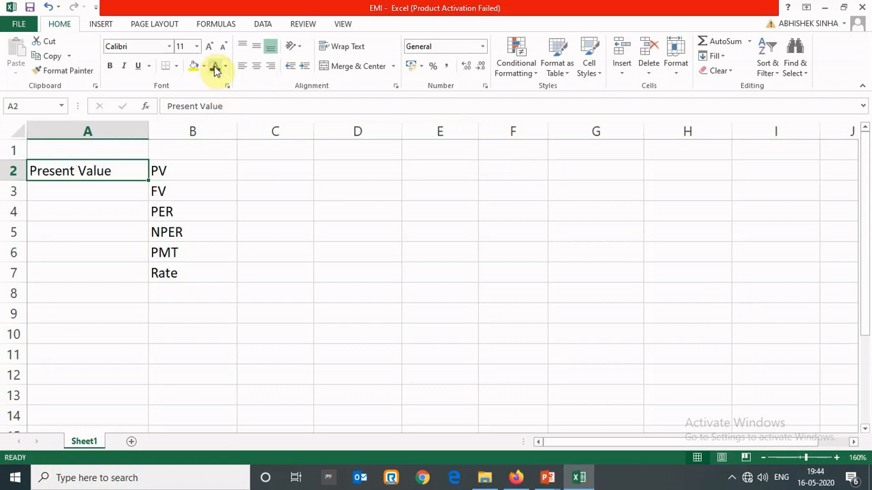
{"action": "key", "text": "Right"}
{"action": "key", "text": "Right"}
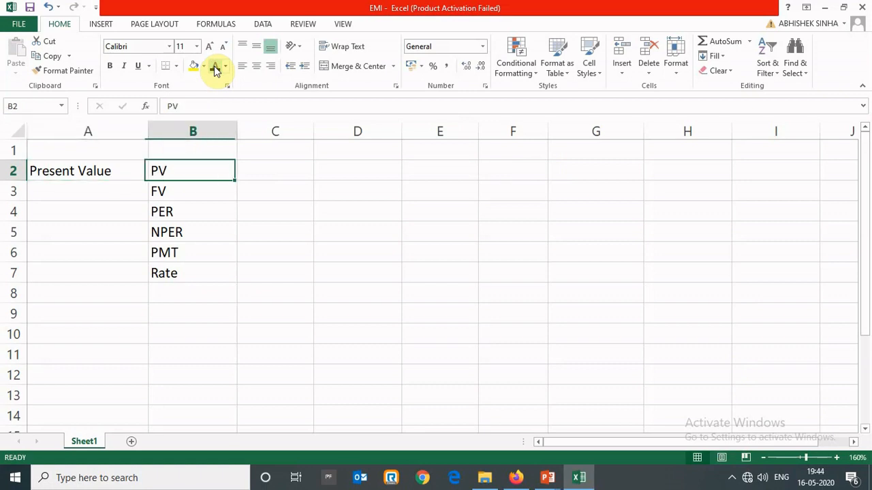
{"action": "left_click", "coordinate": [215, 70]}
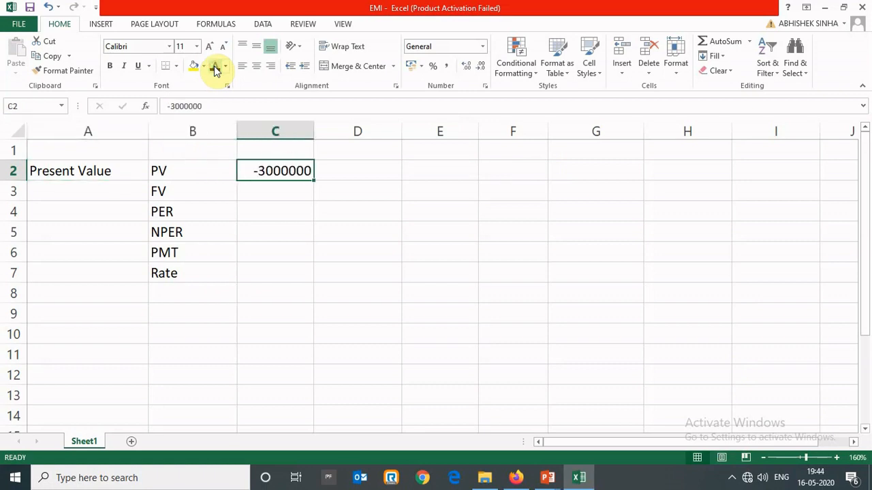
Apply the black font colour to the hidden Future value label in A3 and its value in C3.
{"action": "key", "text": "Down"}
{"action": "key", "text": "Left"}
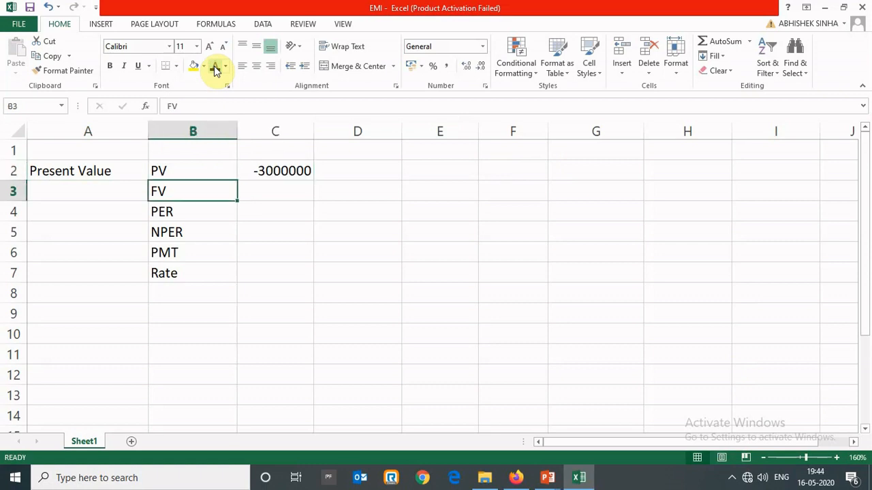
{"action": "key", "text": "Left"}
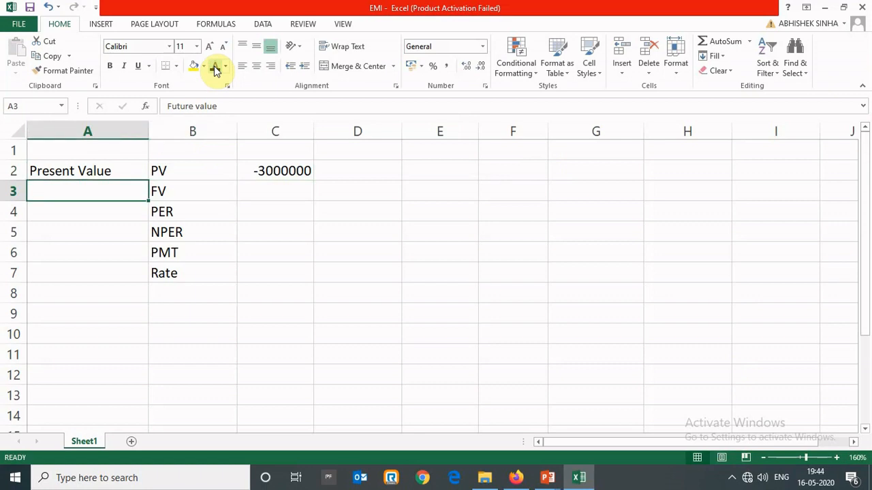
{"action": "left_click", "coordinate": [215, 70]}
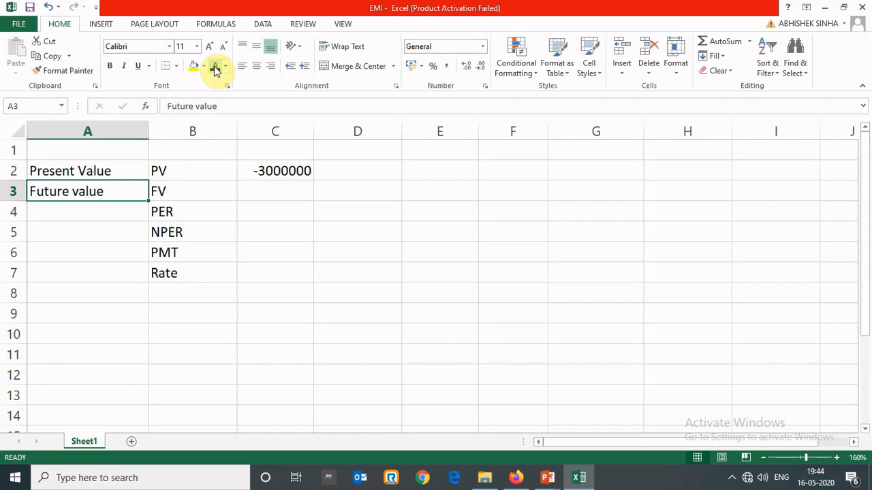
{"action": "key", "text": "Right"}
{"action": "key", "text": "Right"}
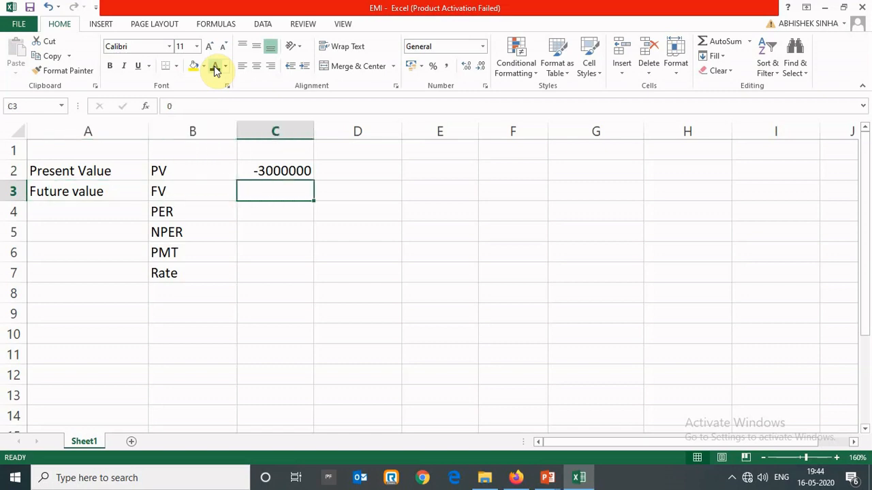
{"action": "left_click", "coordinate": [216, 70]}
Apply the black font colour to the hidden Period label in A4 and its value in C4.
{"action": "key", "text": "Left"}
{"action": "key", "text": "Left"}
{"action": "key", "text": "Down"}
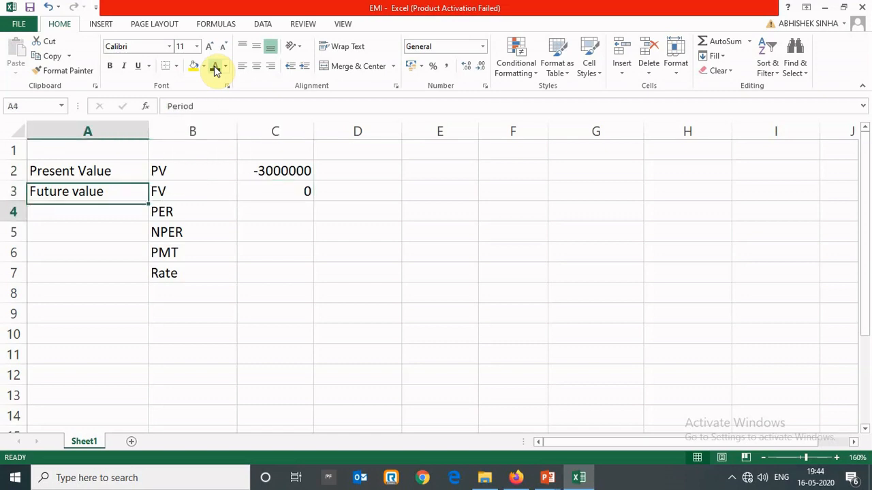
{"action": "key", "text": "Right"}
{"action": "key", "text": "Left"}
{"action": "left_click", "coordinate": [215, 71]}
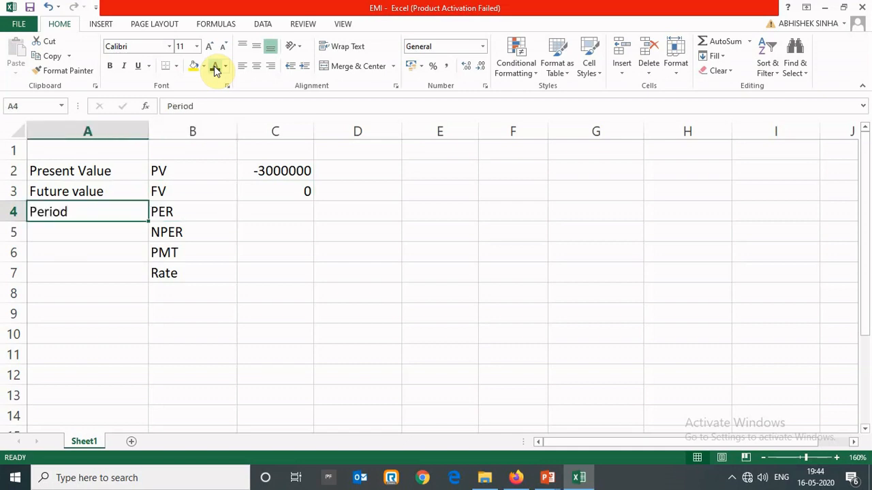
{"action": "key", "text": "Right"}
{"action": "key", "text": "Right"}
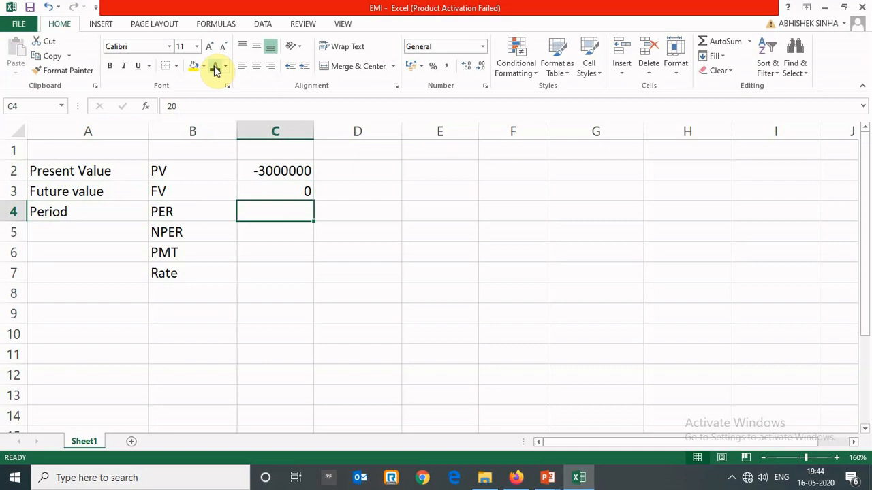
{"action": "left_click", "coordinate": [215, 70]}
Reveal the hidden Number of Period label in A5 with the black font colour.
{"action": "key", "text": "Left"}
{"action": "key", "text": "Down"}
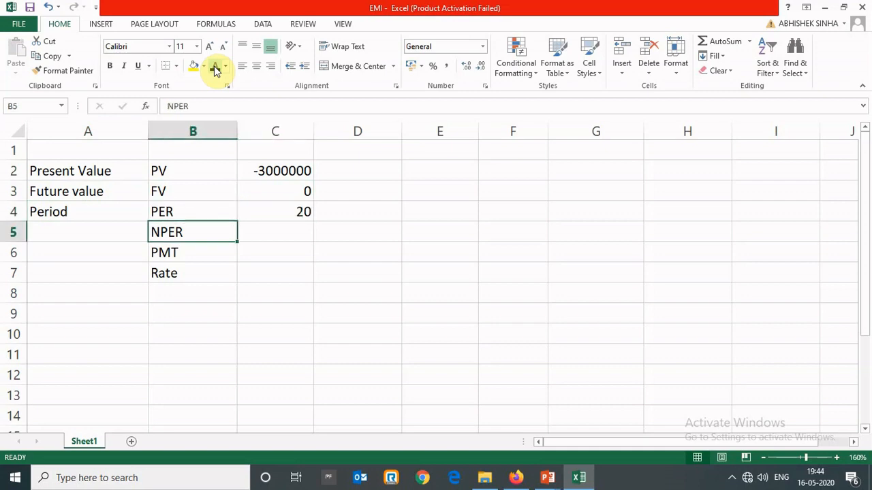
{"action": "key", "text": "Left"}
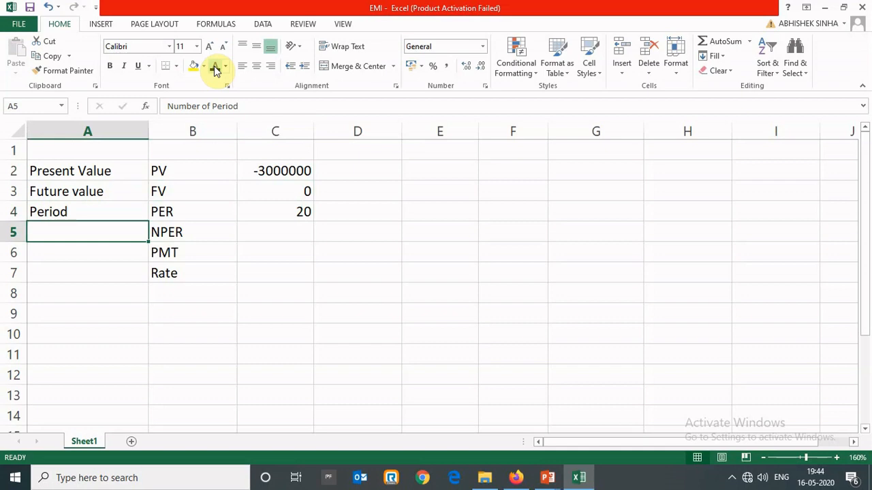
{"action": "left_click", "coordinate": [216, 70]}
Apply the black font colour to the hidden NPER result in C5 and inspect the formula behind it.
{"action": "key", "text": "Right"}
{"action": "key", "text": "Right"}
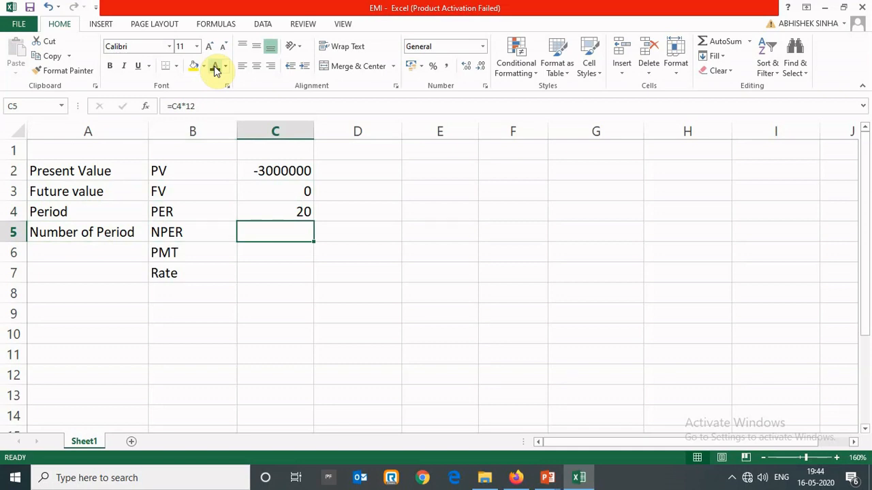
{"action": "key", "text": "Up"}
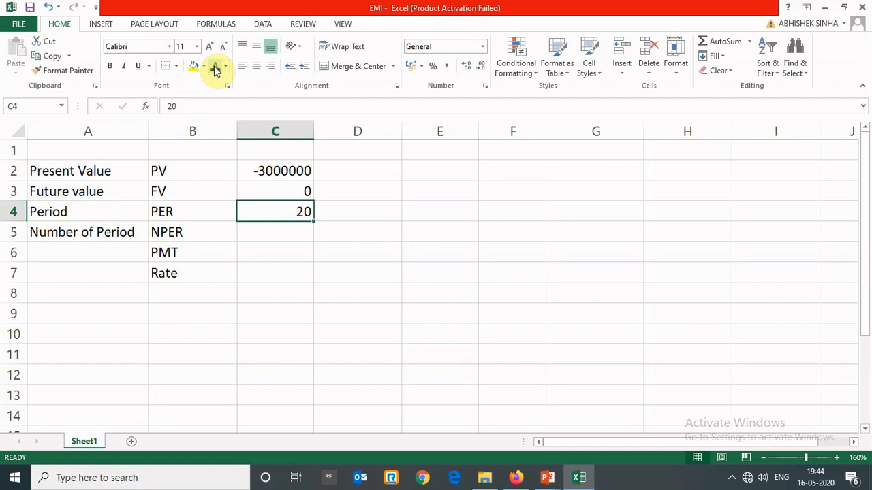
{"action": "key", "text": "Down"}
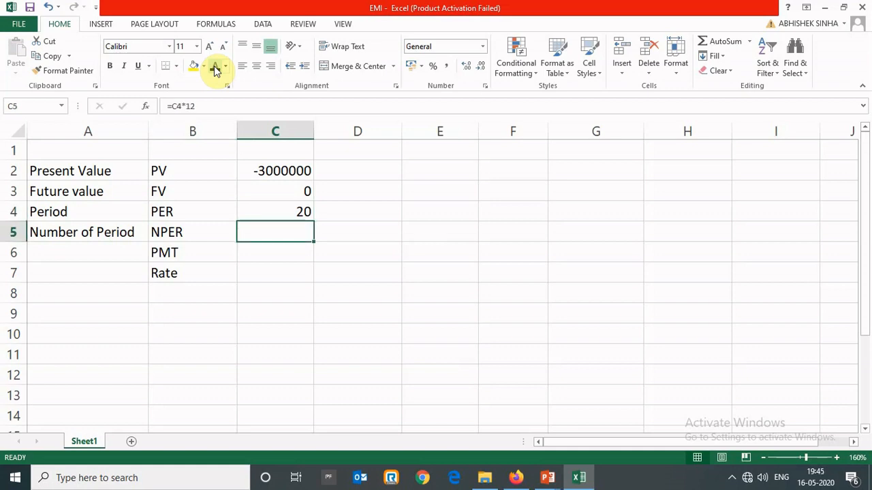
{"action": "key", "text": "F2"}
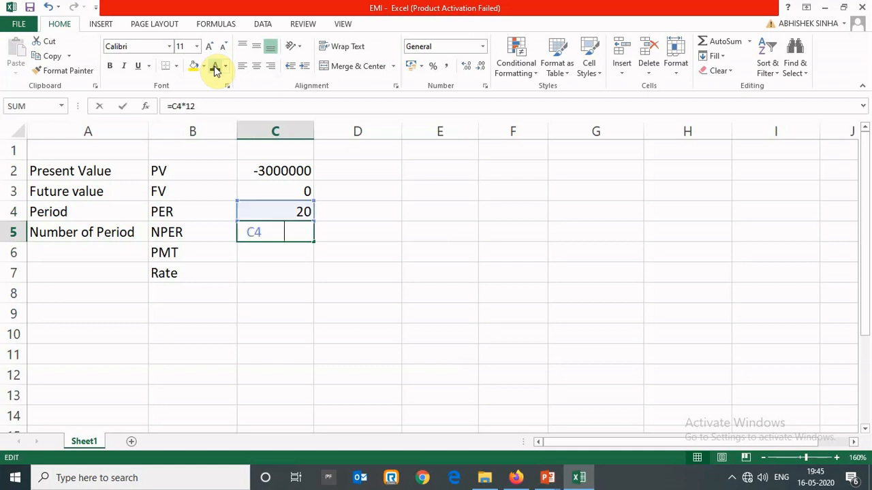
{"action": "key", "text": "Escape"}
{"action": "left_click", "coordinate": [215, 68]}
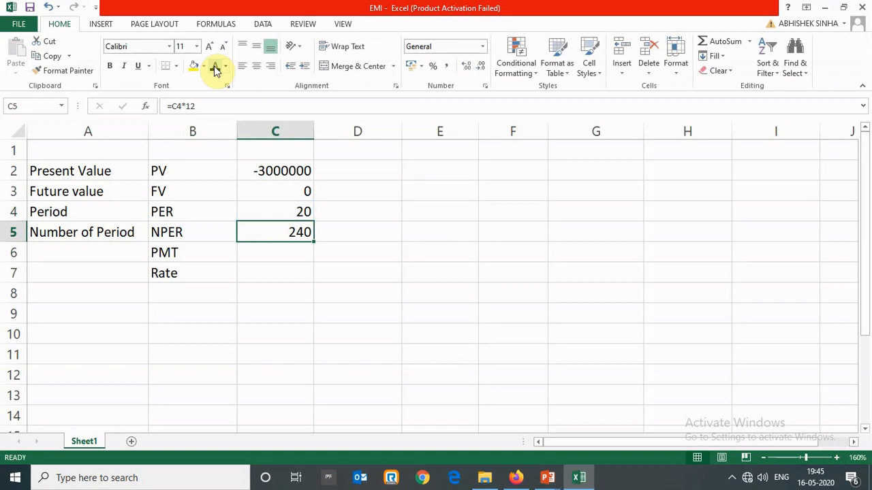
{"action": "key", "text": "F2"}
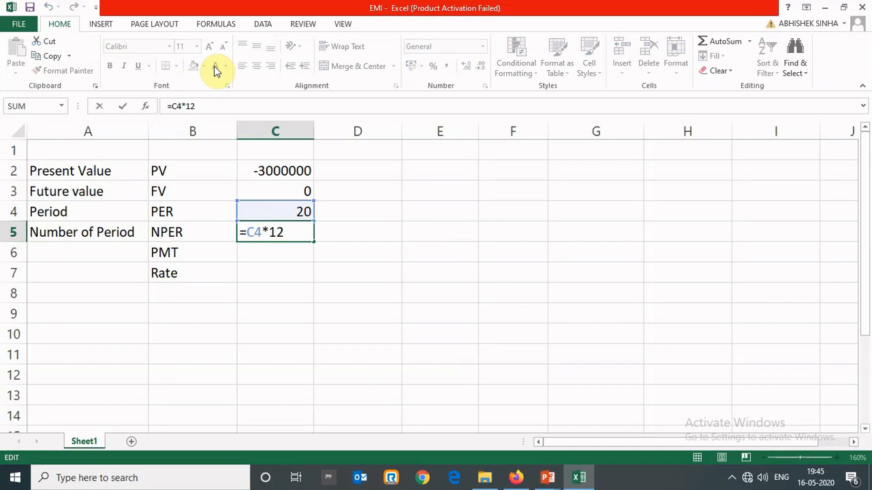
{"action": "key", "text": "Return"}
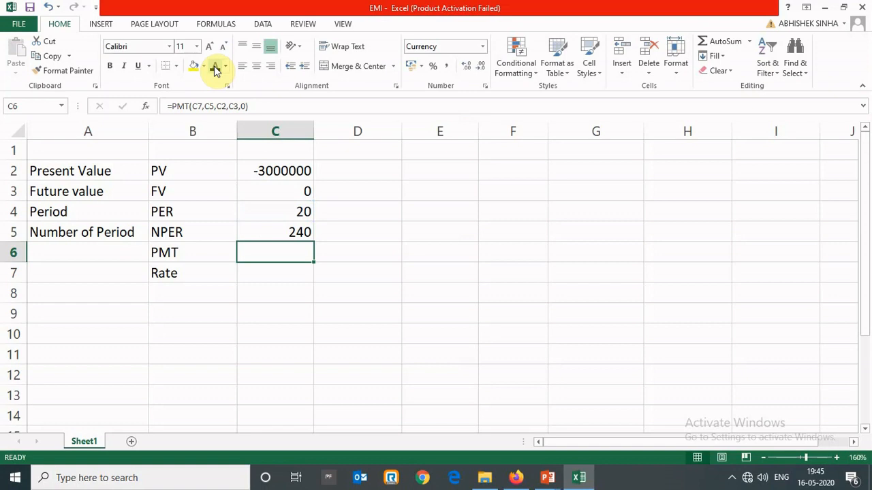
Reveal the hidden Payment label in A6 with the black font colour.
{"action": "key", "text": "Down"}
{"action": "key", "text": "Left"}
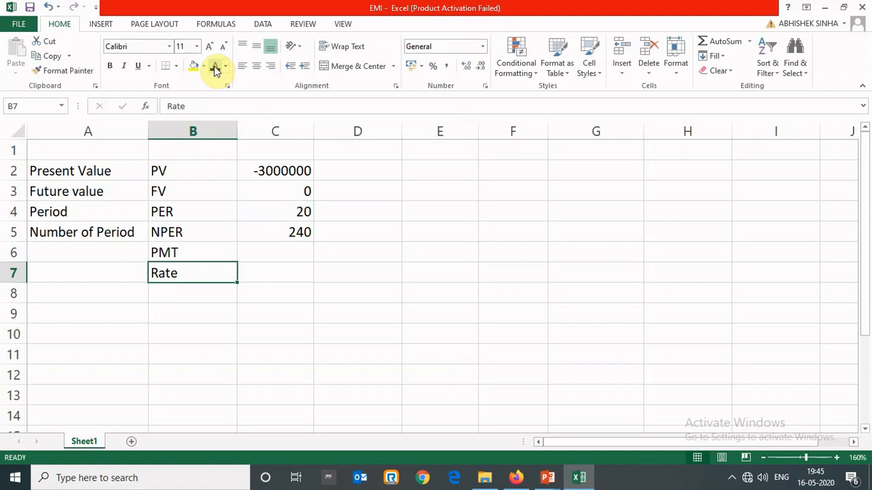
{"action": "key", "text": "Up"}
{"action": "key", "text": "Left"}
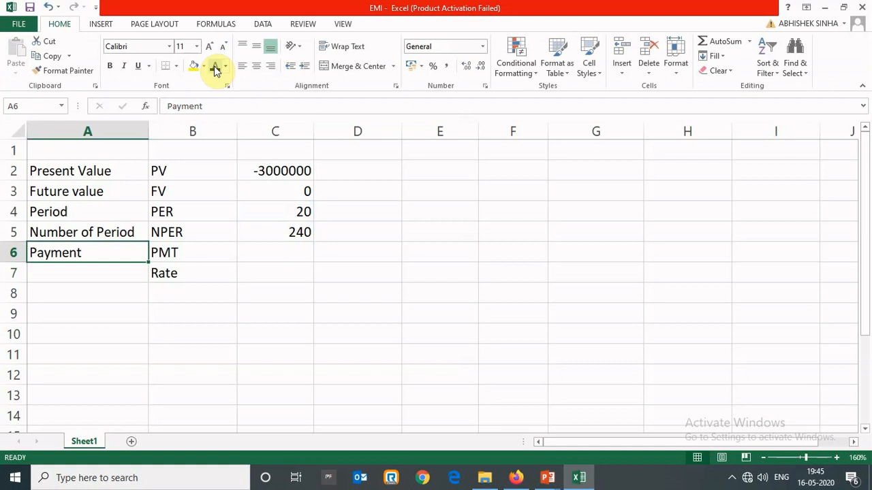
Apply the black font colour to the hidden Interest Rate label in A7 and rate in C7, and inspect the rate formula.
{"action": "key", "text": "Down"}
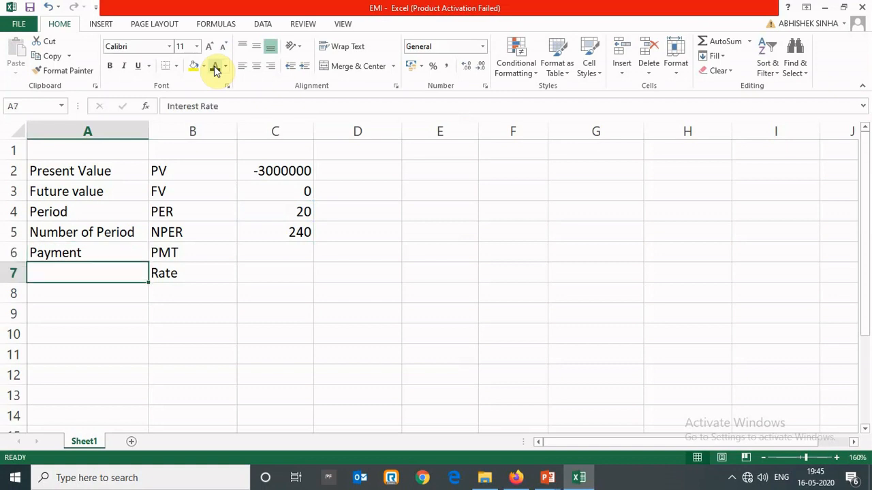
{"action": "key", "text": "Right"}
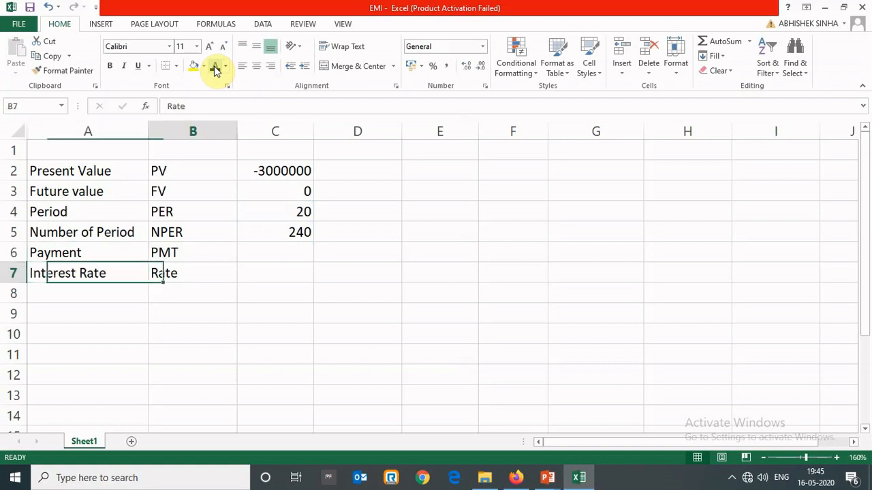
{"action": "key", "text": "Right"}
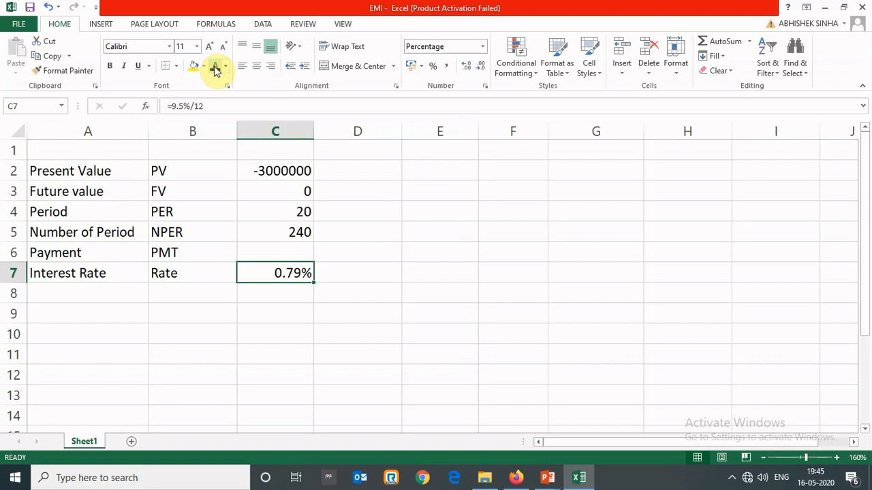
{"action": "left_click", "coordinate": [184, 105]}
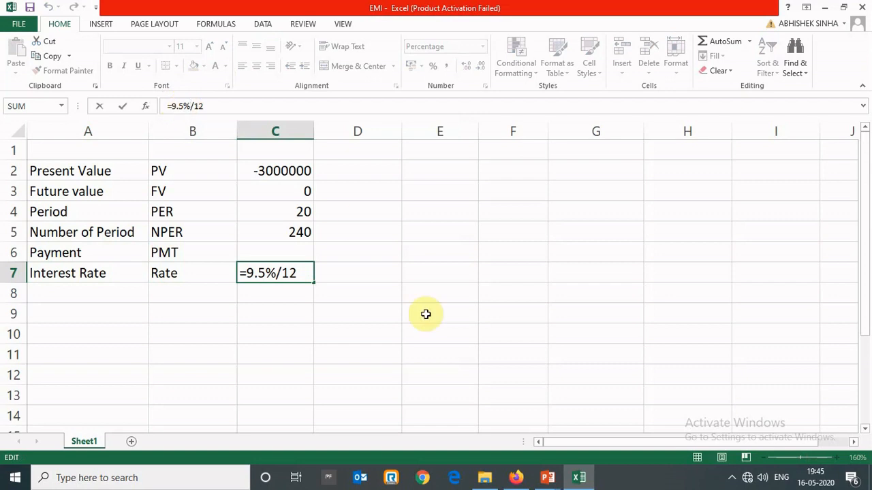
{"action": "key", "text": "Return"}
Review the period, number of periods and interest rate entries in column C.
{"action": "key", "text": "Up"}
{"action": "key", "text": "Up"}
{"action": "key", "text": "Up"}
{"action": "key", "text": "Up"}
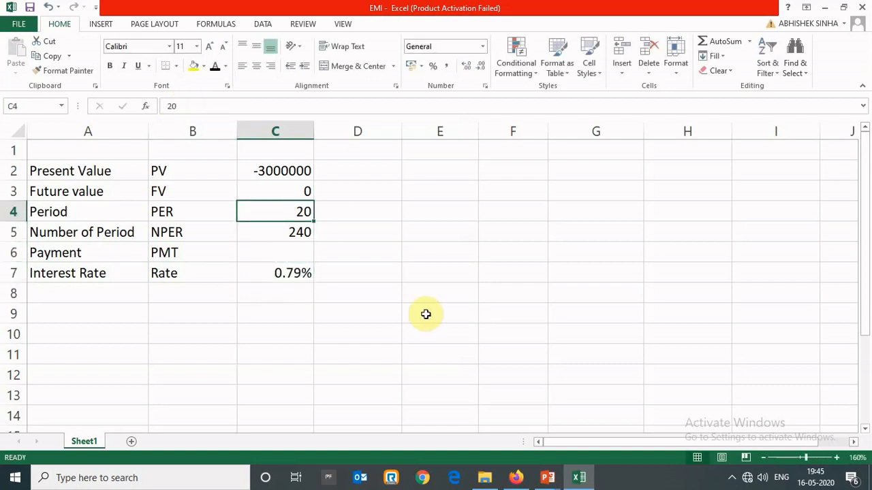
{"action": "key", "text": "Down"}
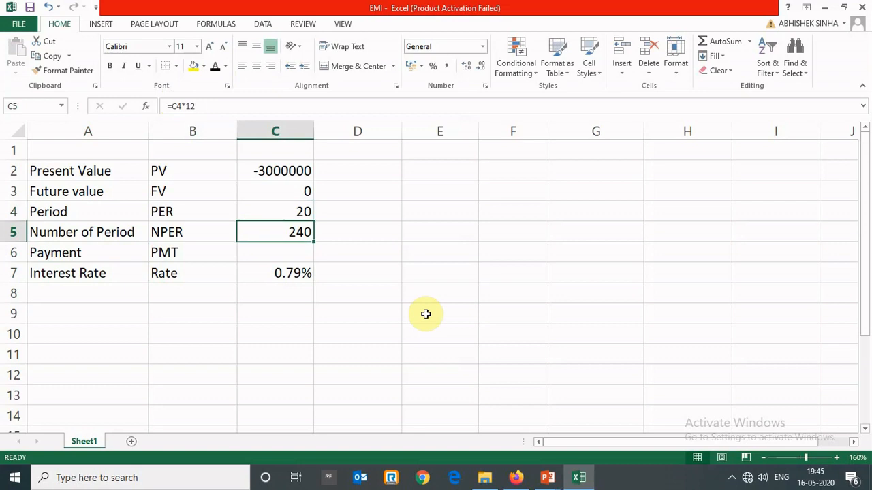
{"action": "key", "text": "Down"}
{"action": "key", "text": "Down"}
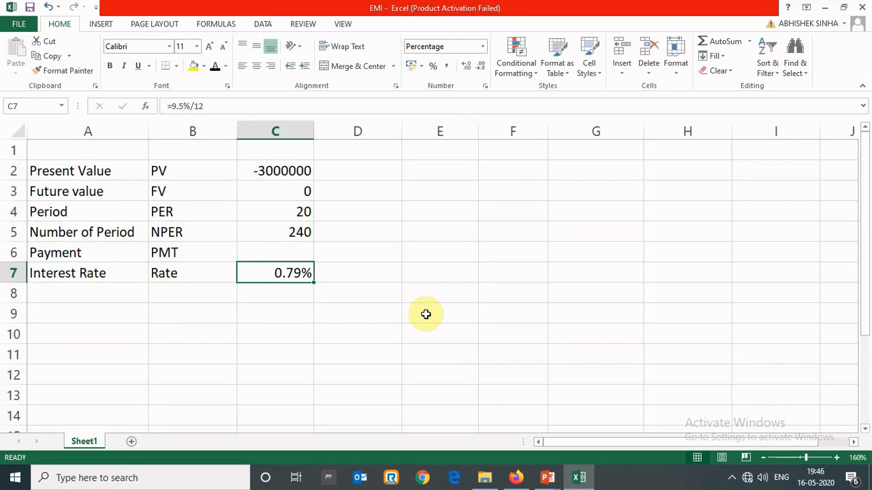
Reveal the hidden PMT result in C6 by applying the black font colour.
{"action": "key", "text": "Down"}
{"action": "key", "text": "Up"}
{"action": "key", "text": "Up"}
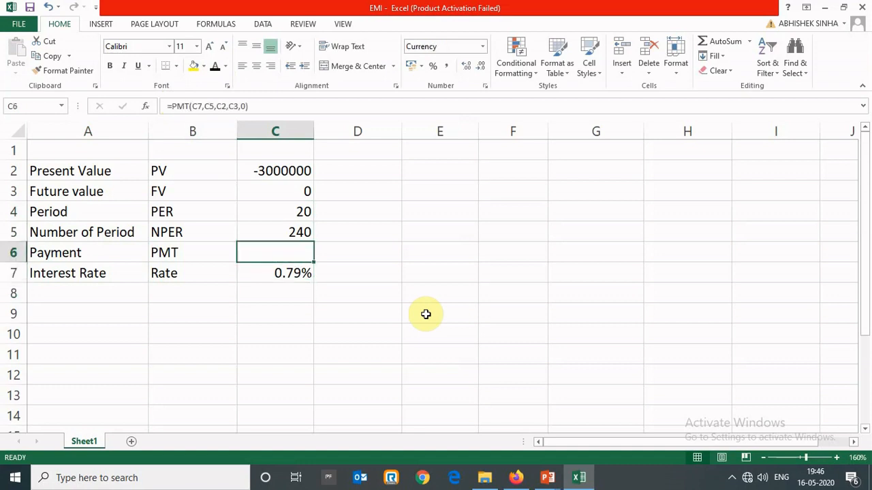
{"action": "type", "text": "=pmt"}
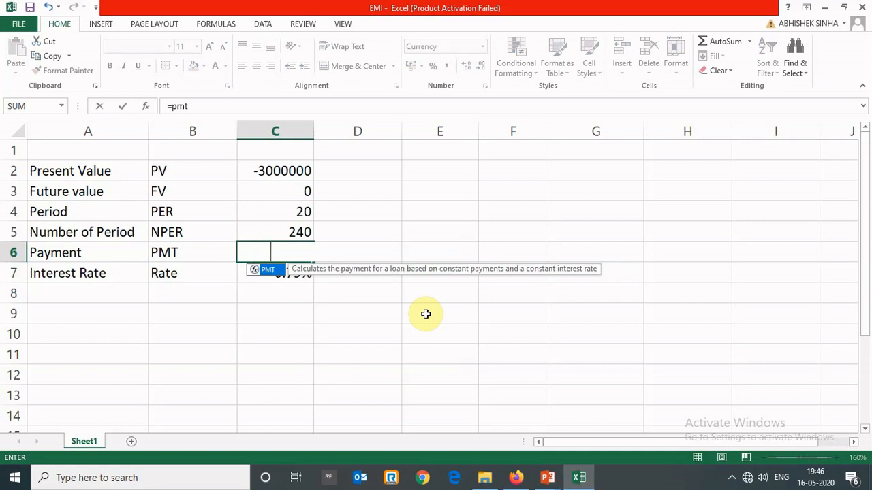
{"action": "key", "text": "Escape"}
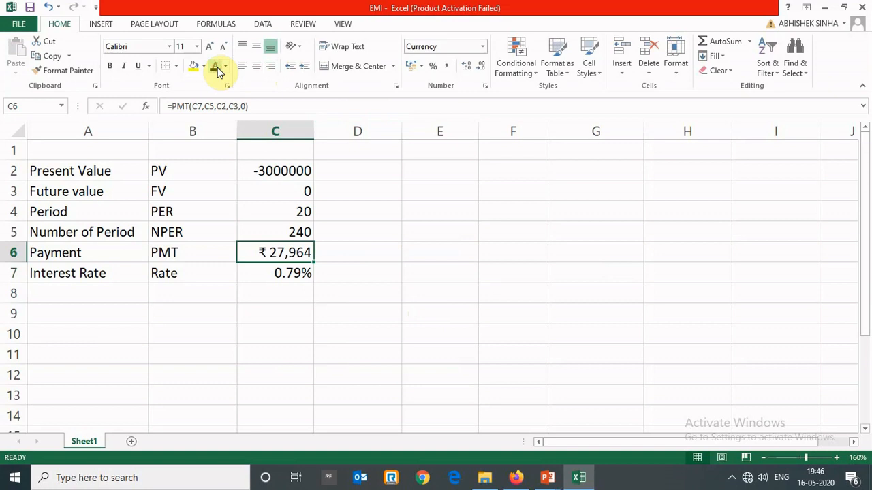
Re-enter the payment formula =PMT(C7,C5,C2,C3,0) in C6.
{"action": "type", "text": "=pmt"}
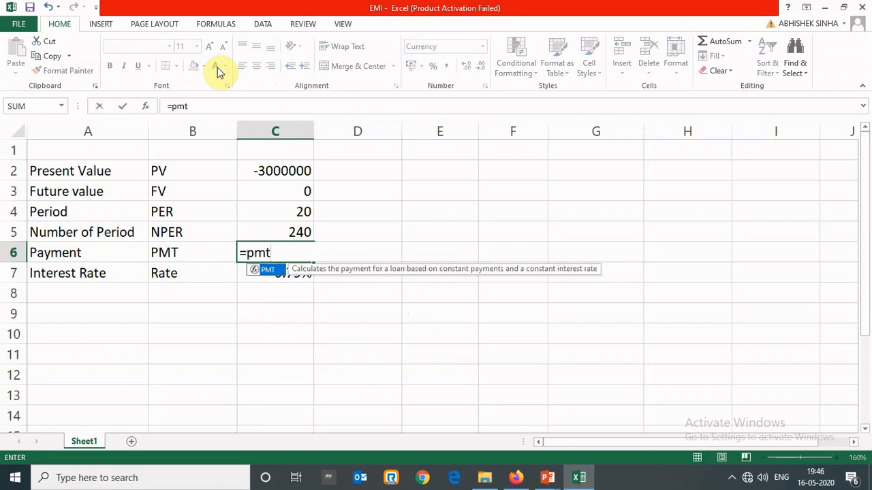
{"action": "key", "text": "Tab"}
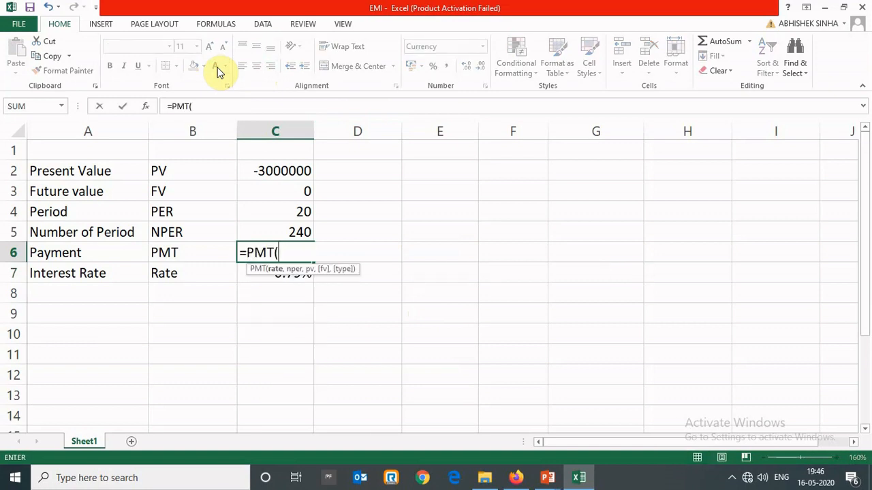
{"action": "key", "text": "Down"}
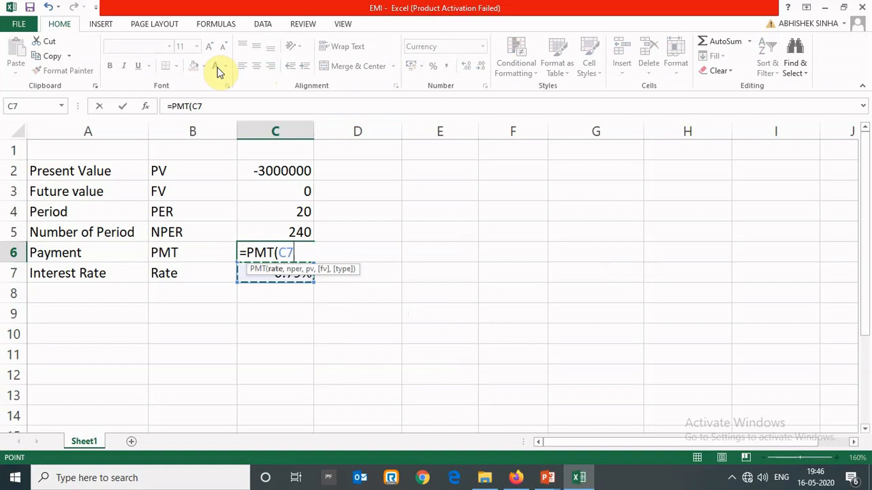
{"action": "type", "text": ","}
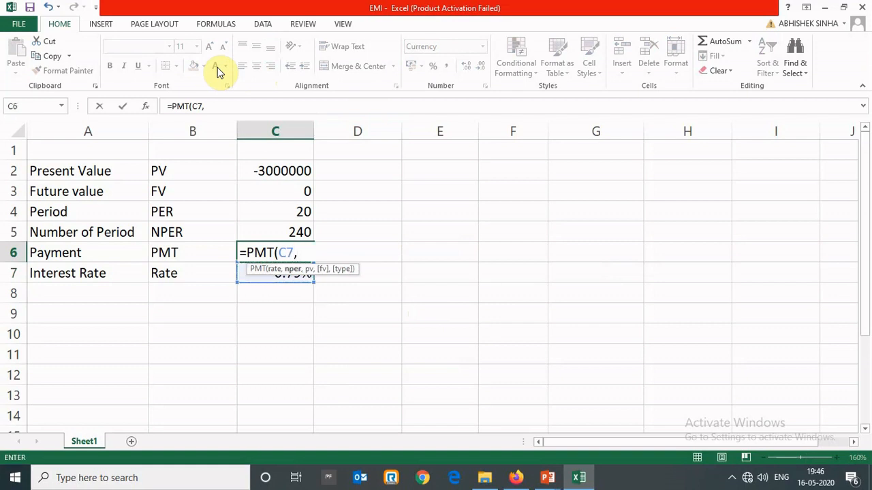
{"action": "key", "text": "Up"}
{"action": "type", "text": ","}
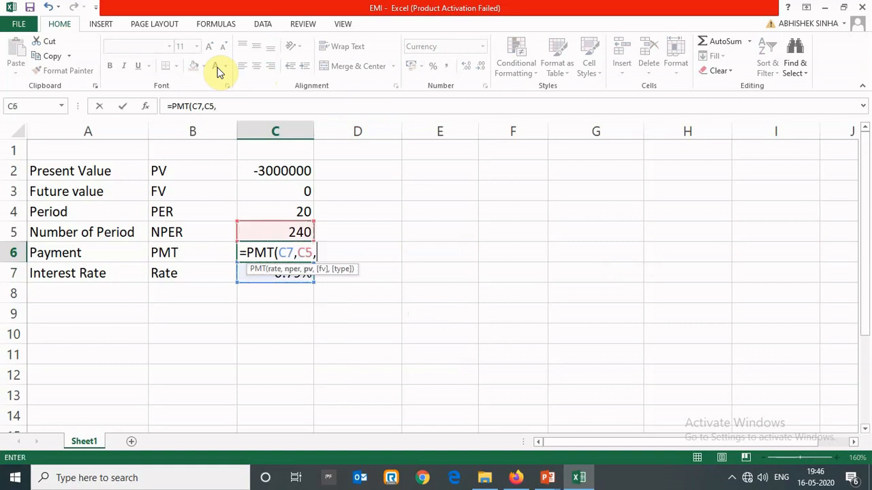
{"action": "key", "text": "Up"}
{"action": "key", "text": "Up"}
{"action": "key", "text": "Up"}
{"action": "key", "text": "Up"}
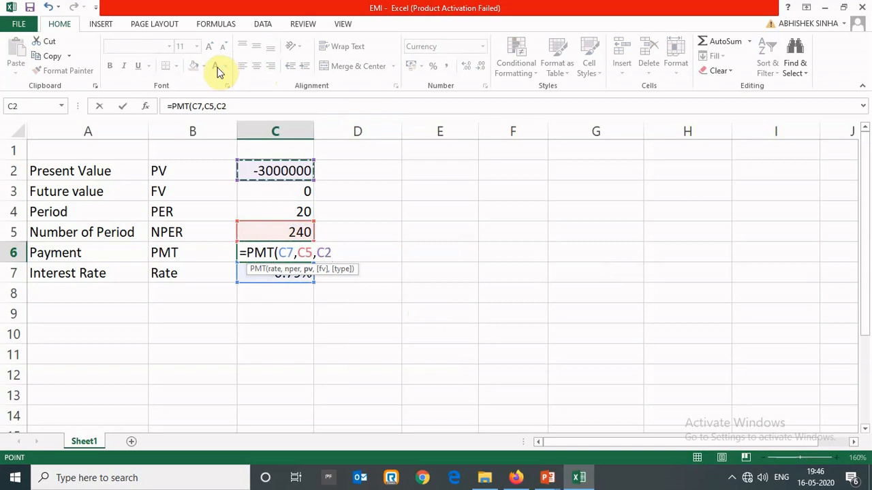
{"action": "type", "text": ","}
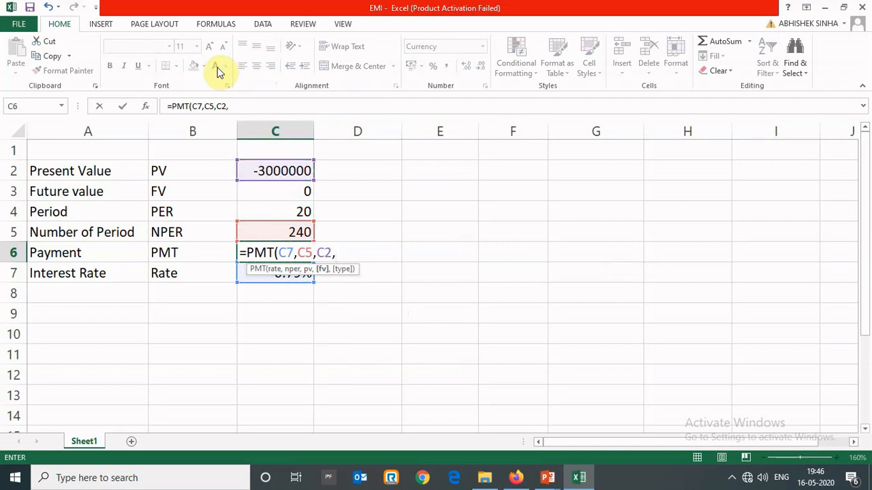
{"action": "key", "text": "Up"}
{"action": "key", "text": "Up"}
{"action": "key", "text": "Up"}
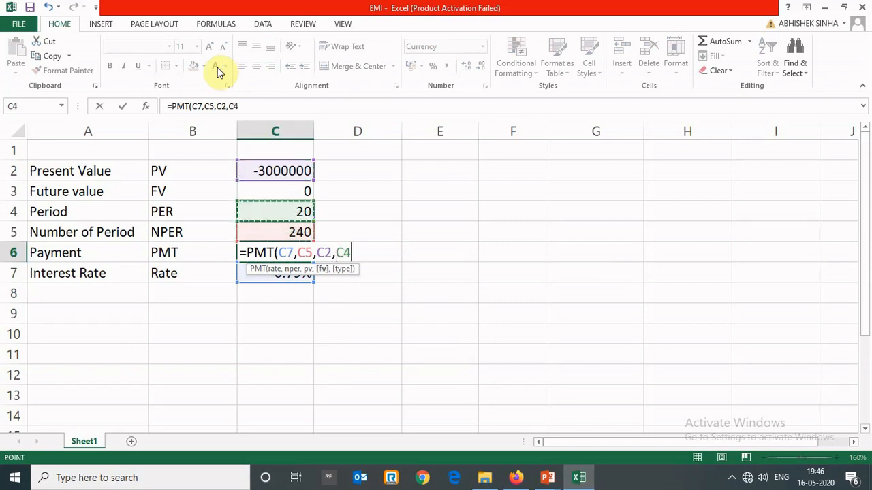
{"action": "type", "text": ","}
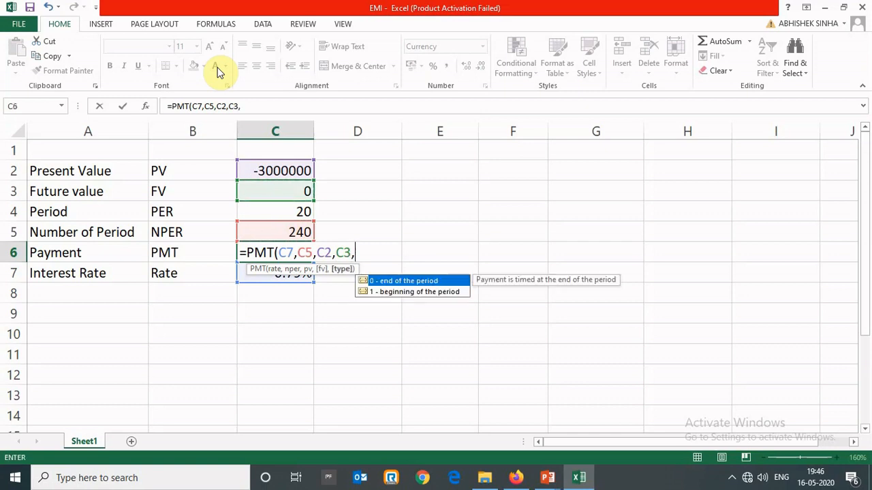
{"action": "type", "text": "0)"}
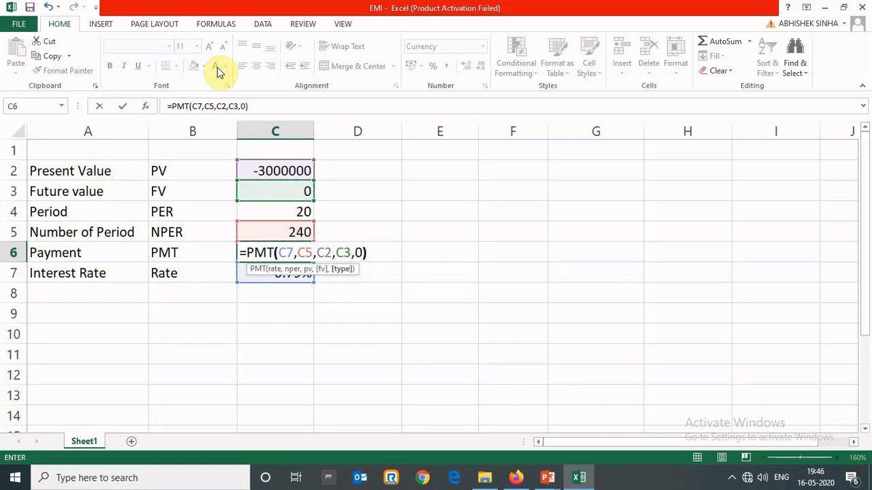
{"action": "key", "text": "Return"}
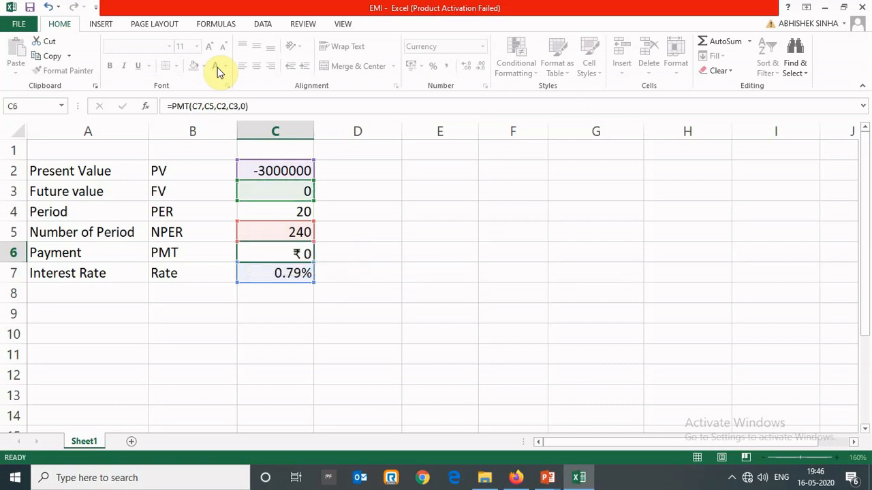
{"action": "key", "text": "Up"}
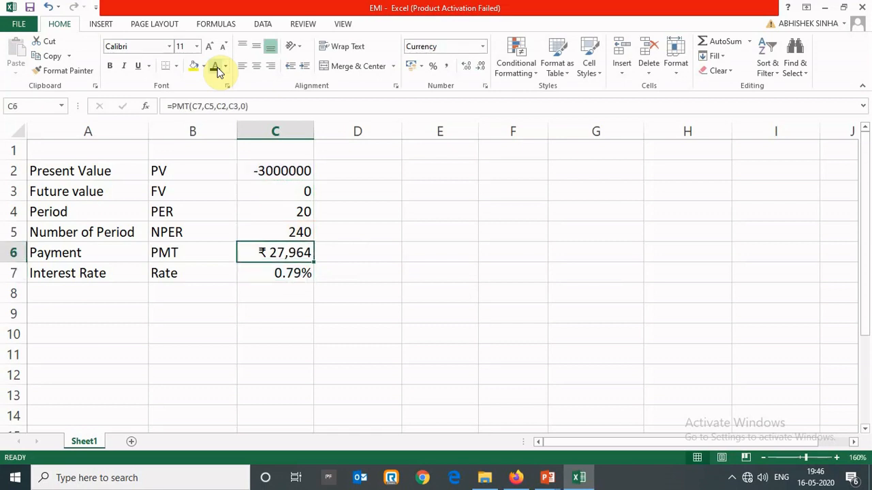
Review the present value in C2, the interest rate formula in C7 and the payment formula in C6.
{"action": "key", "text": "Up"}
{"action": "key", "text": "Up"}
{"action": "key", "text": "Up"}
{"action": "key", "text": "Up"}
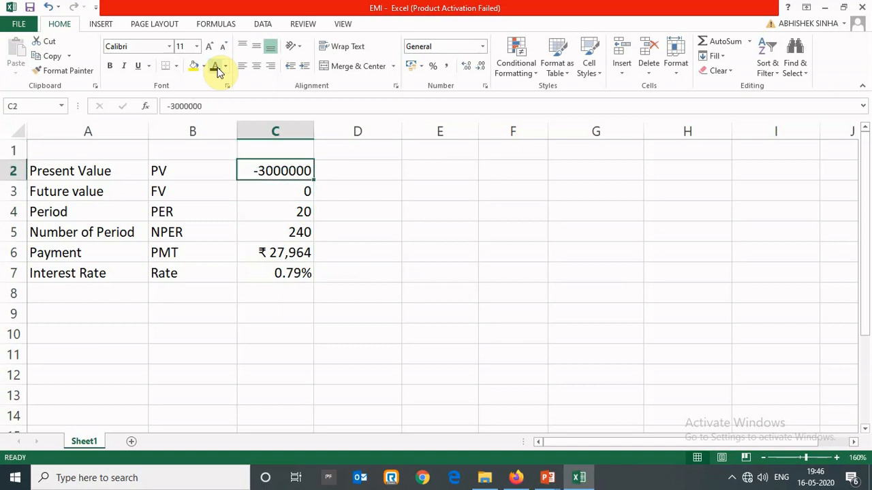
{"action": "key", "text": "Down"}
{"action": "key", "text": "Down"}
{"action": "key", "text": "Down"}
{"action": "key", "text": "Down"}
{"action": "key", "text": "Down"}
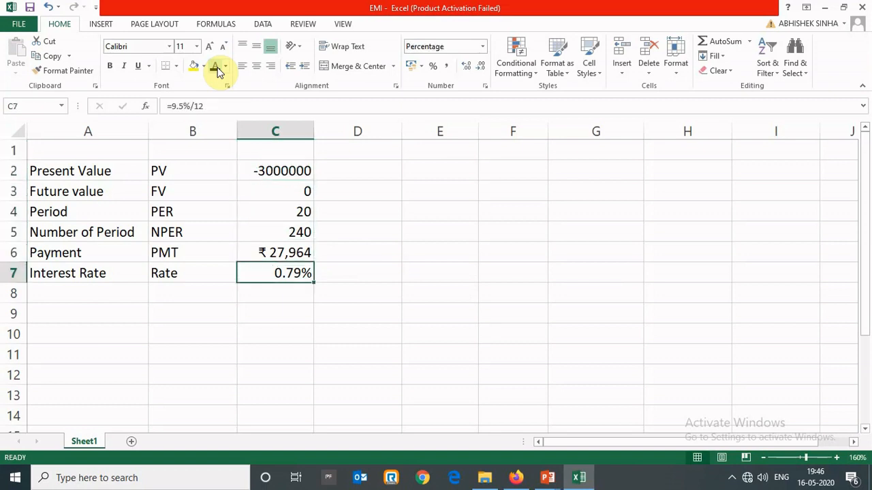
{"action": "key", "text": "Up"}
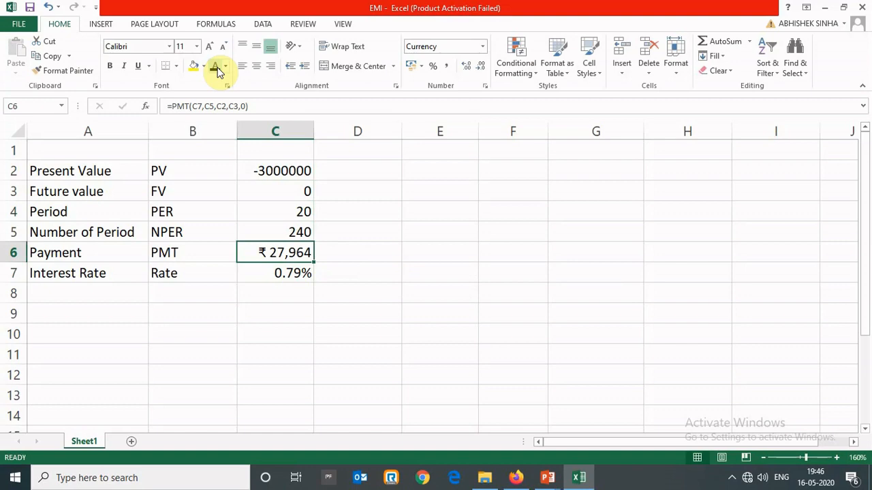
Switch to HDFC's Home Loan EMI Calculator in Firefox and set the loan amount to 30,00,000.
{"action": "key", "text": "alt+Tab"}
{"action": "key", "text": "alt+Tab"}
{"action": "key", "text": "alt+Tab"}
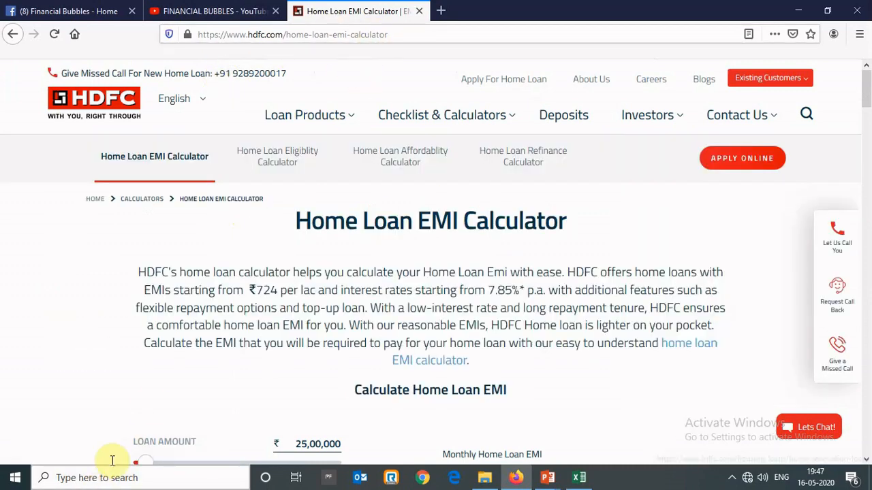
{"action": "scroll", "coordinate": [202, 339], "scroll_direction": "down", "scroll_amount": 3}
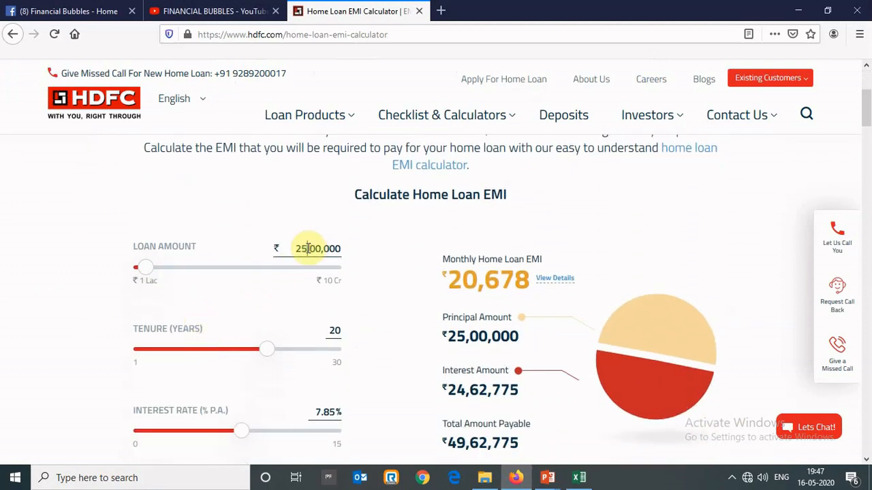
{"action": "key", "text": "BackSpace"}
{"action": "key", "text": "BackSpace"}
{"action": "type", "text": "30"}
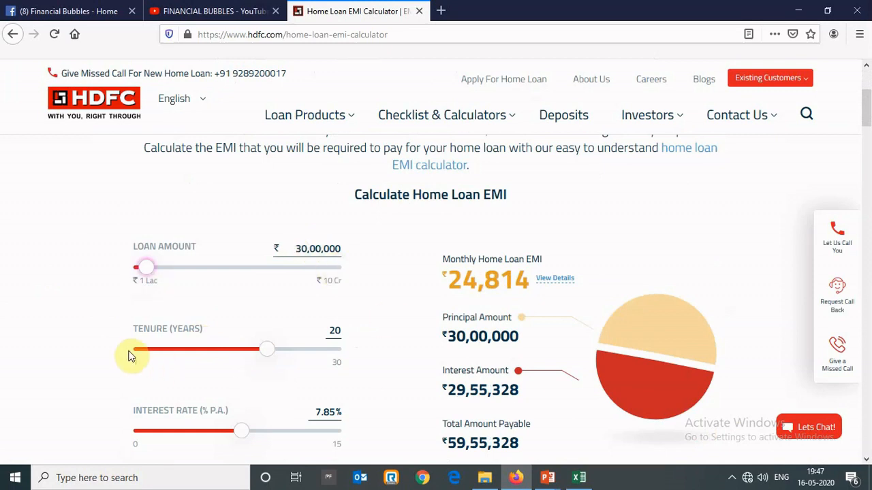
Set the EMI calculator's annual interest rate to 9.5%.
{"action": "scroll", "coordinate": [115, 344], "scroll_direction": "down", "scroll_amount": 1}
{"action": "scroll", "coordinate": [114, 344], "scroll_direction": "down", "scroll_amount": 2}
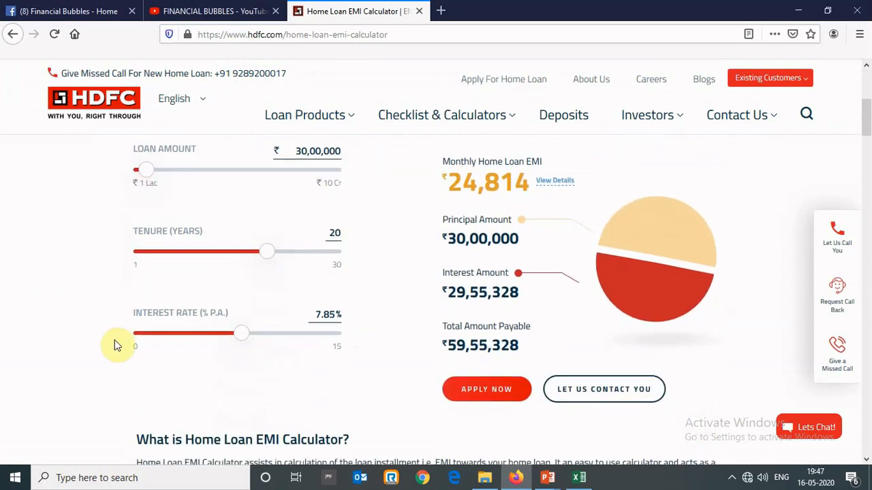
{"action": "left_click", "coordinate": [335, 314]}
{"action": "key", "text": "BackSpace"}
{"action": "key", "text": "BackSpace"}
{"action": "key", "text": "BackSpace"}
{"action": "key", "text": "BackSpace"}
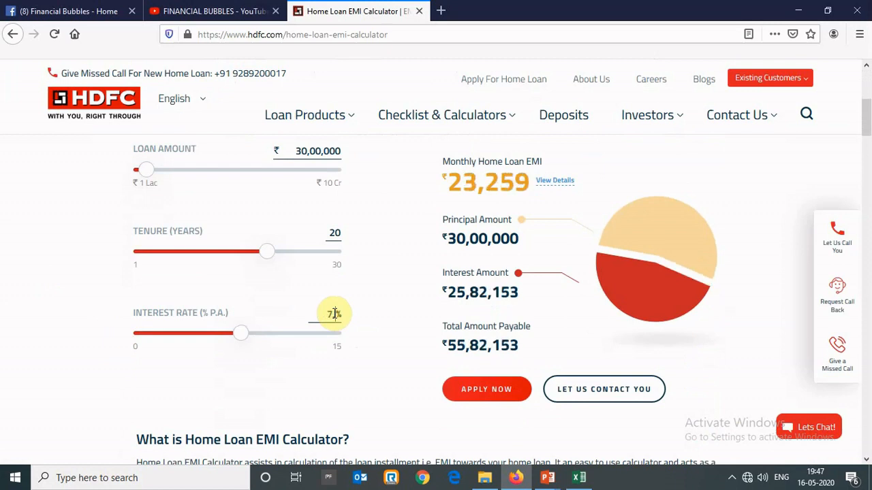
{"action": "type", "text": "9.5"}
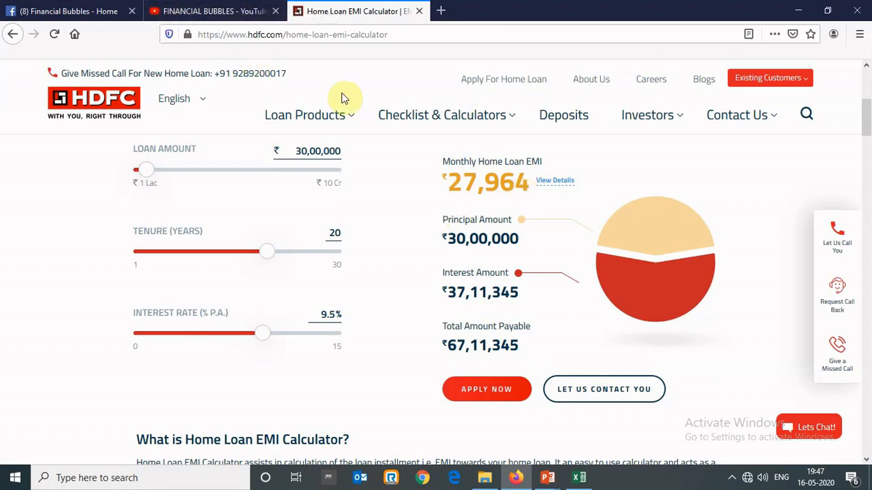
Switch back to Excel, fill the payment cell C6 with yellow, and compare it with the HDFC calculator's monthly EMI.
{"action": "key", "text": "alt+Tab"}
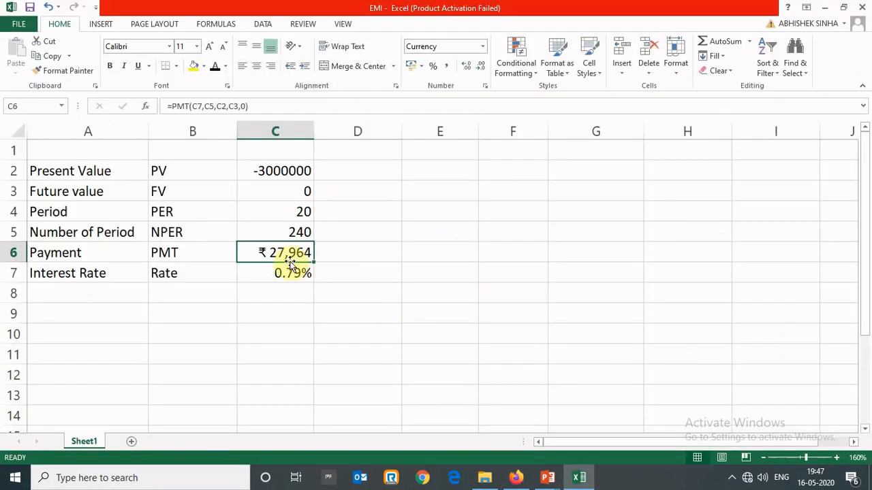
{"action": "left_click", "coordinate": [194, 66]}
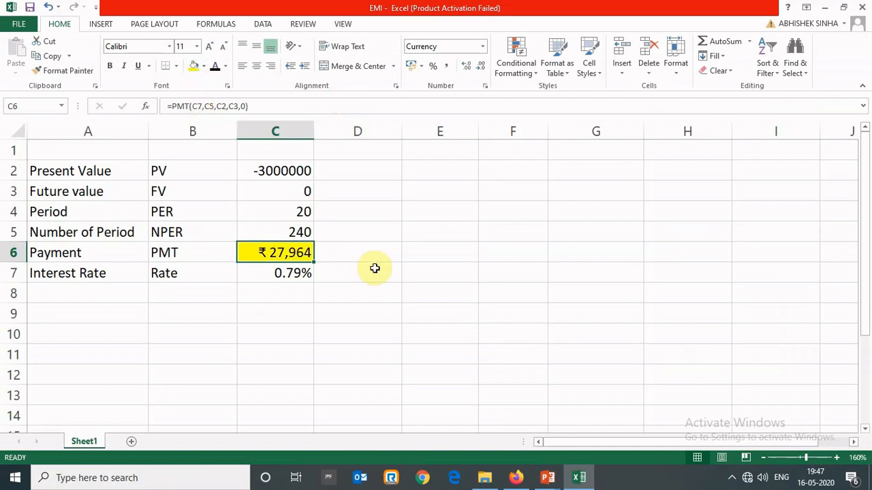
{"action": "key", "text": "alt+Tab"}
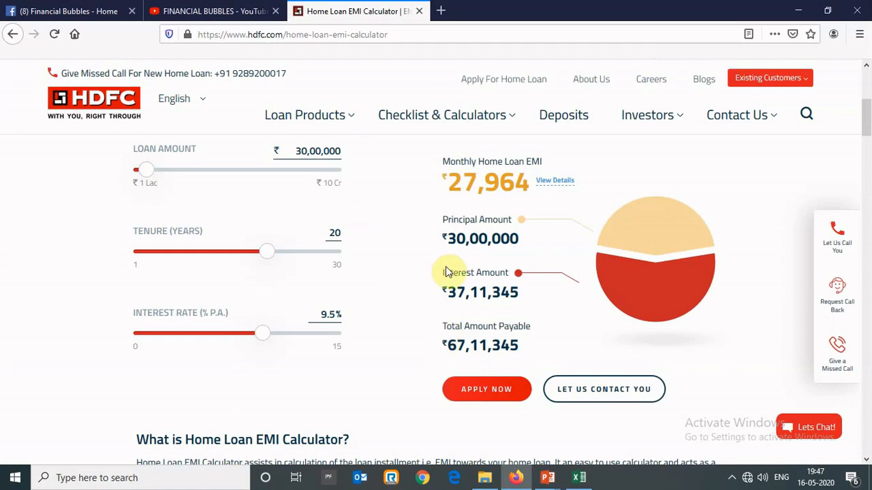
{"action": "key", "text": "alt+Tab"}
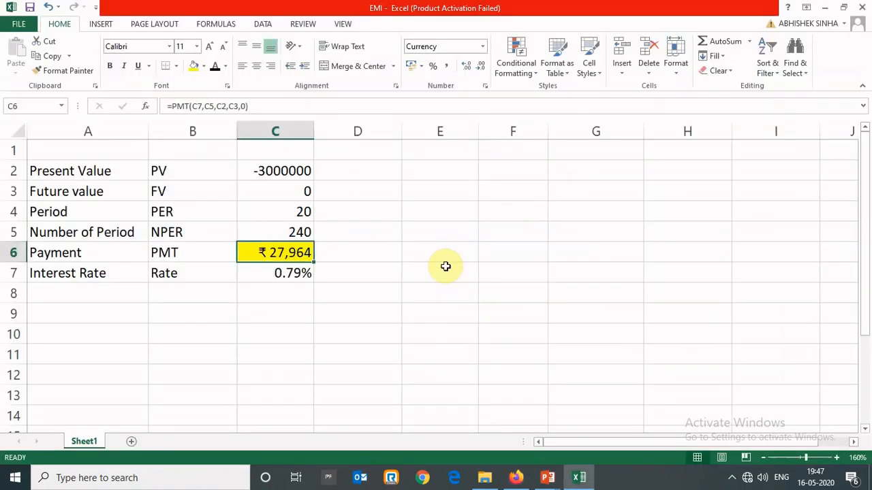
Check the hidden entries in the area beside the loan data, including cells F3 and G2.
{"action": "key", "text": "Up"}
{"action": "key", "text": "Up"}
{"action": "key", "text": "Up"}
{"action": "key", "text": "Up"}
{"action": "key", "text": "Right"}
{"action": "key", "text": "Up"}
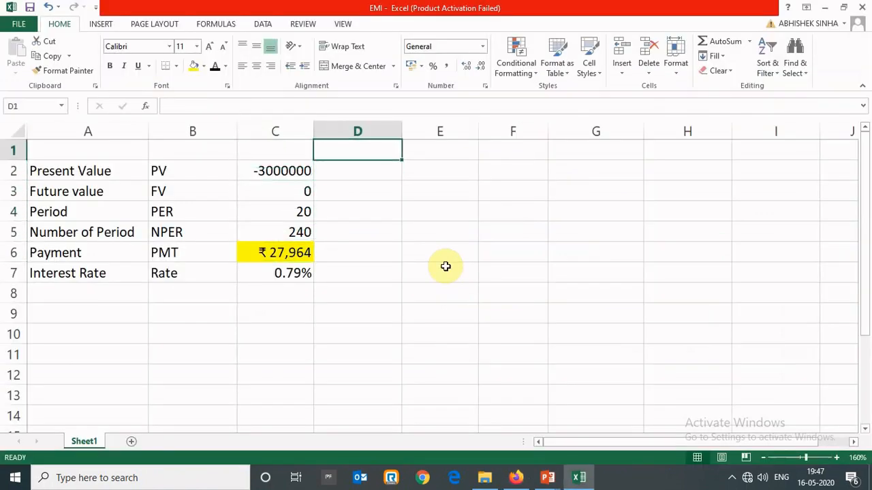
{"action": "key", "text": "Right"}
{"action": "key", "text": "Down"}
{"action": "key", "text": "Down"}
{"action": "key", "text": "Down"}
{"action": "key", "text": "Right"}
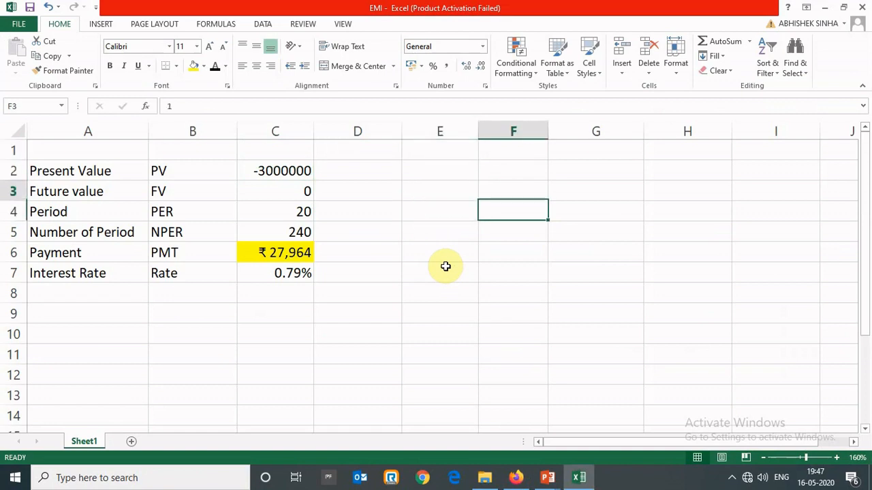
{"action": "key", "text": "Up"}
{"action": "key", "text": "Up"}
{"action": "key", "text": "Right"}
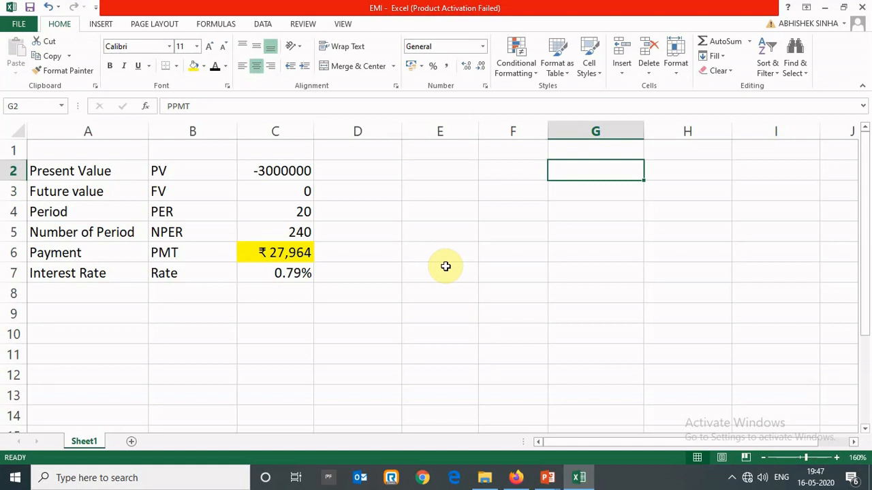
{"action": "key", "text": "Right"}
{"action": "key", "text": "Left"}
{"action": "key", "text": "Up"}
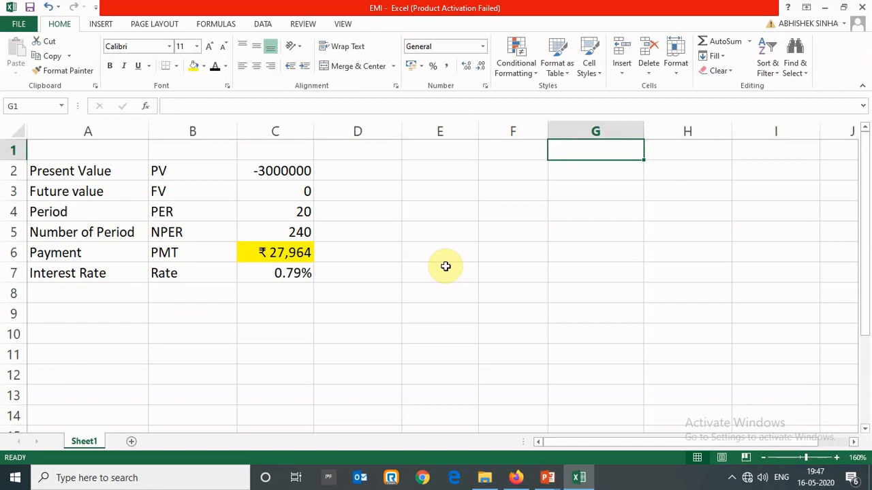
Enter the loan amount as a positive value in G1 with the formula =-C2.
{"action": "type", "text": "="}
{"action": "key", "text": "Left"}
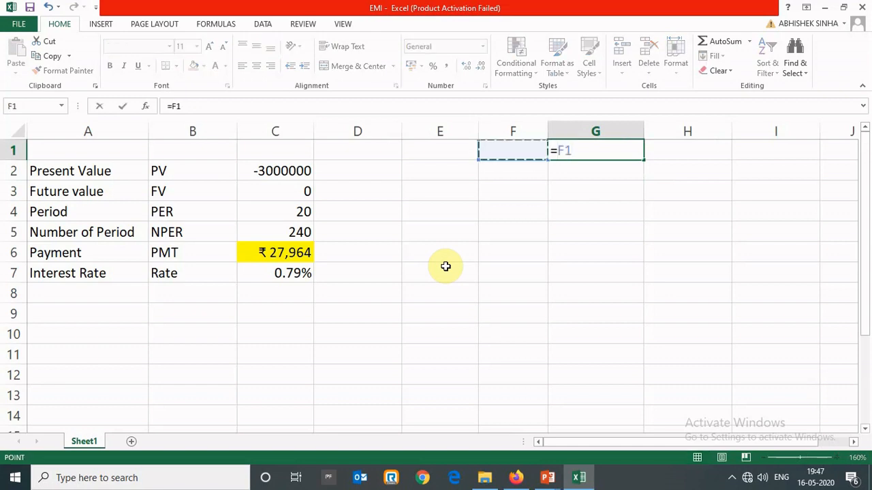
{"action": "key", "text": "BackSpace"}
{"action": "key", "text": "BackSpace"}
{"action": "type", "text": "-"}
{"action": "key", "text": "Left"}
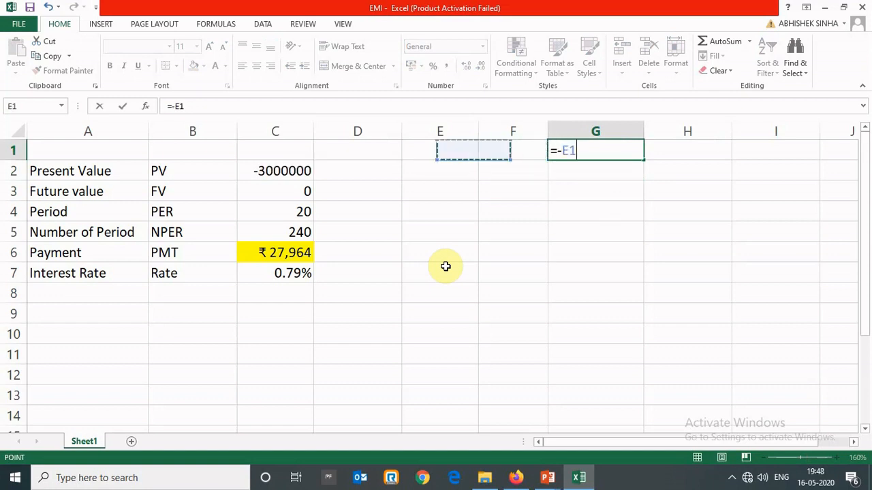
{"action": "key", "text": "Left"}
{"action": "key", "text": "Left"}
{"action": "key", "text": "Down"}
{"action": "key", "text": "ctrl+Return"}
Calculate the total interest in H1 with the formula =C6*C5-G1.
{"action": "key", "text": "Right"}
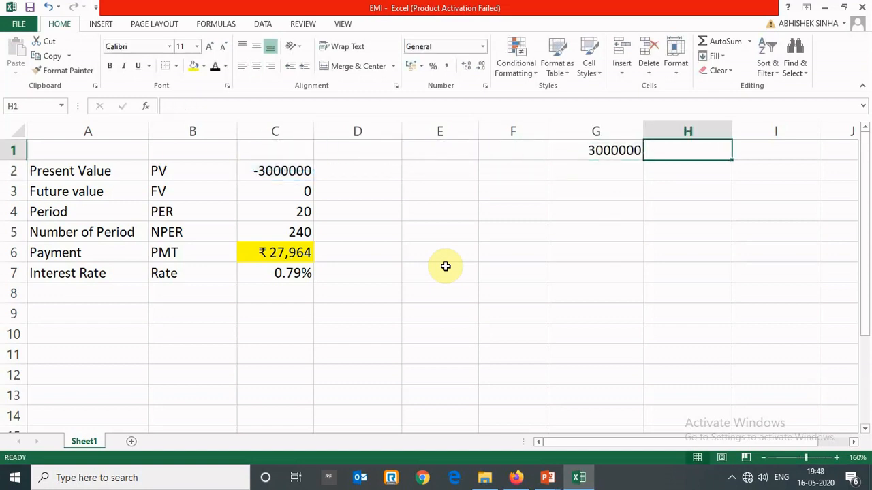
{"action": "type", "text": "="}
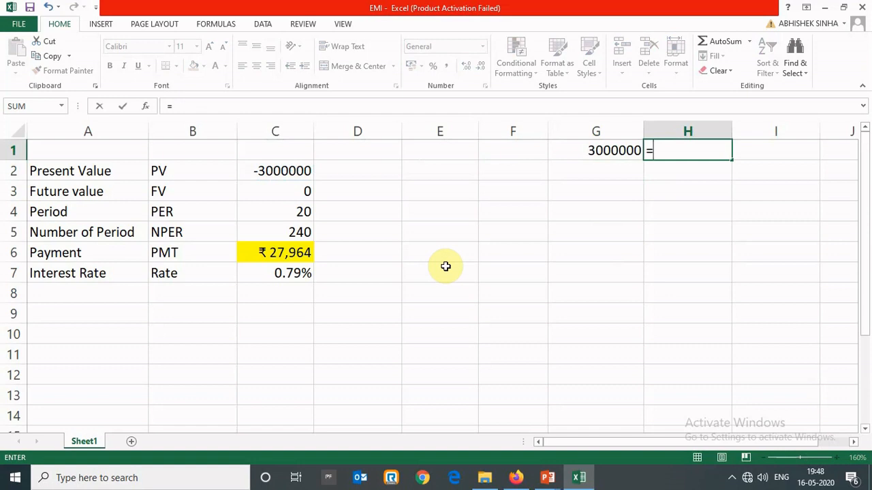
{"action": "key", "text": "Left"}
{"action": "key", "text": "Left"}
{"action": "key", "text": "Left"}
{"action": "key", "text": "Left"}
{"action": "key", "text": "Left"}
{"action": "key", "text": "Down"}
{"action": "key", "text": "Down"}
{"action": "key", "text": "Down"}
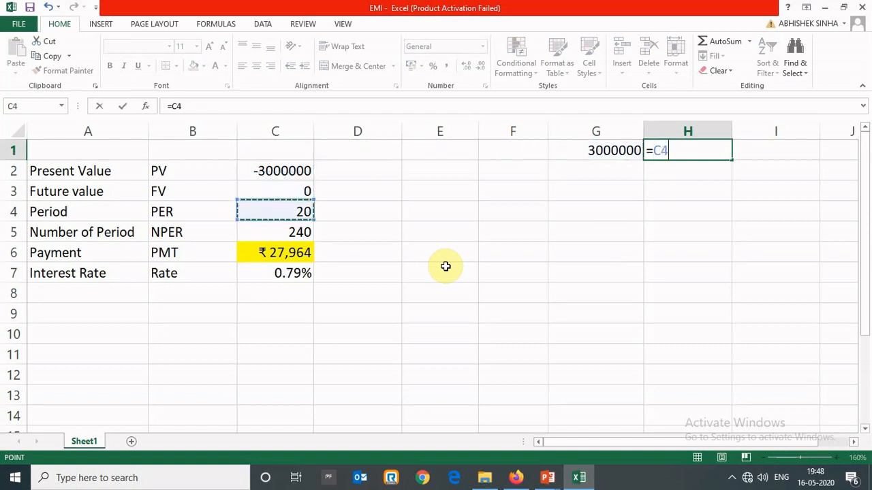
{"action": "key", "text": "Down"}
{"action": "key", "text": "Down"}
{"action": "type", "text": "*"}
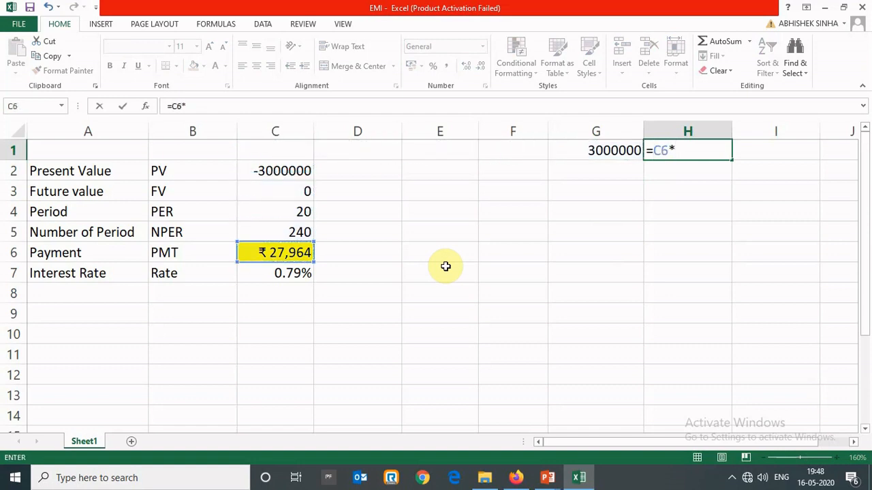
{"action": "key", "text": "Left"}
{"action": "key", "text": "Left"}
{"action": "key", "text": "Left"}
{"action": "key", "text": "Left"}
{"action": "key", "text": "Left"}
{"action": "key", "text": "Down"}
{"action": "key", "text": "Down"}
{"action": "key", "text": "Down"}
{"action": "key", "text": "Down"}
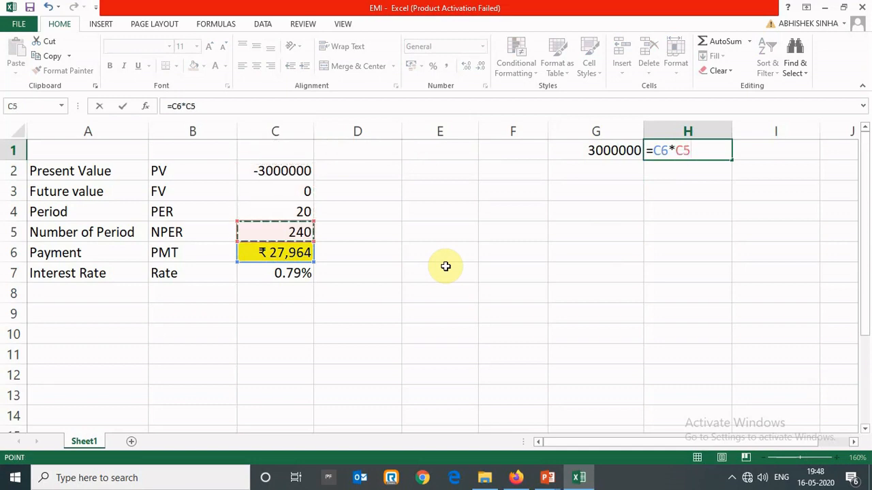
{"action": "type", "text": "-"}
{"action": "key", "text": "Left"}
{"action": "key", "text": "Return"}
Reduce the interest amount in H1 to zero decimal places.
{"action": "key", "text": "Up"}
{"action": "key", "text": "Left"}
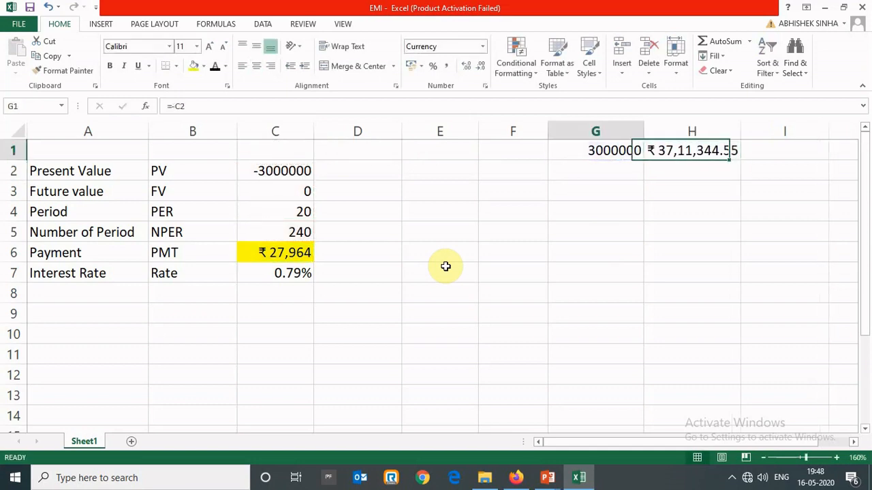
{"action": "key", "text": "Right"}
{"action": "key", "text": "alt+h"}
{"action": "key", "text": "9"}
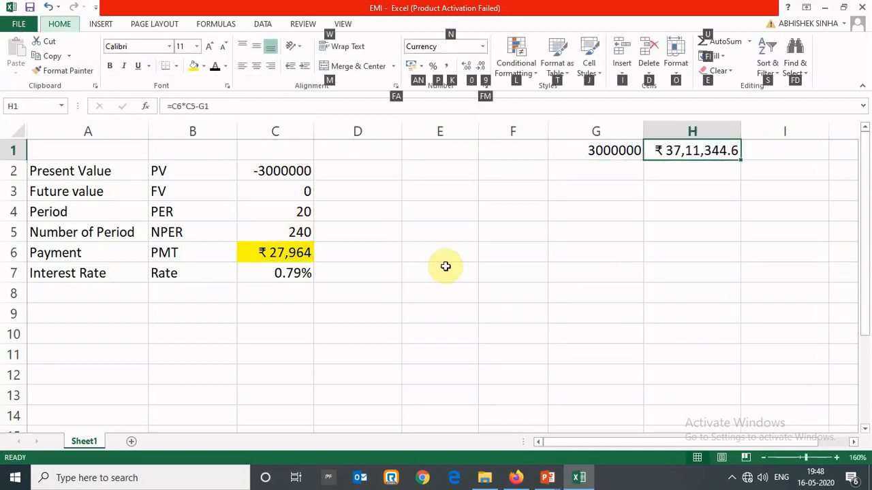
{"action": "key", "text": "9"}
Add up principal and interest in I1 with =SUM(G1:H1) and show the total without decimals.
{"action": "key", "text": "Right"}
{"action": "key", "text": "alt+equal"}
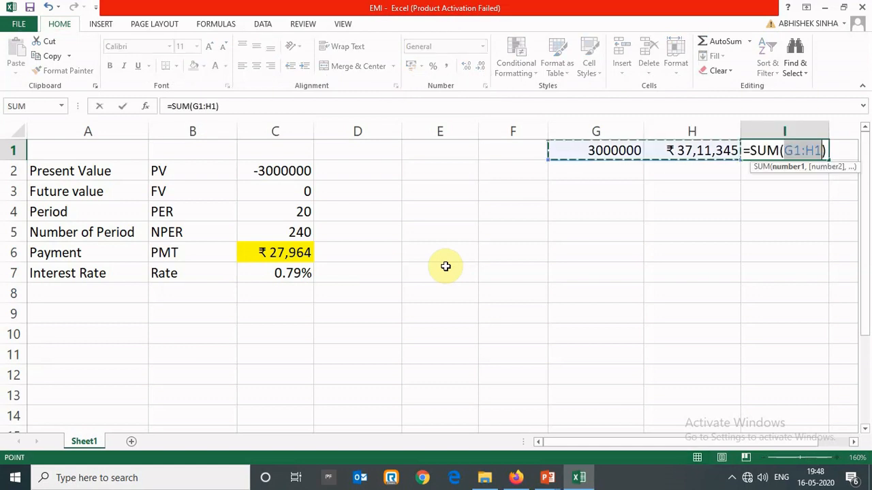
{"action": "key", "text": "Return"}
{"action": "key", "text": "Up"}
{"action": "key", "text": "alt+h"}
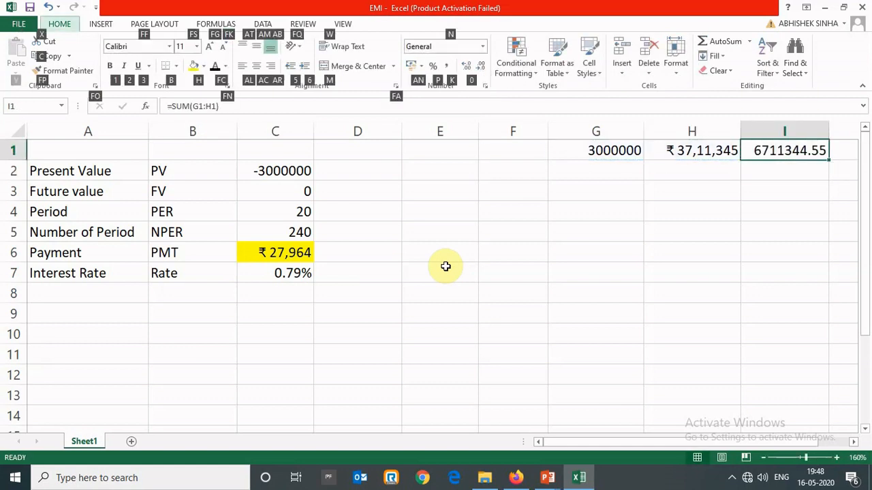
{"action": "key", "text": "9"}
{"action": "key", "text": "alt+h"}
{"action": "key", "text": "9"}
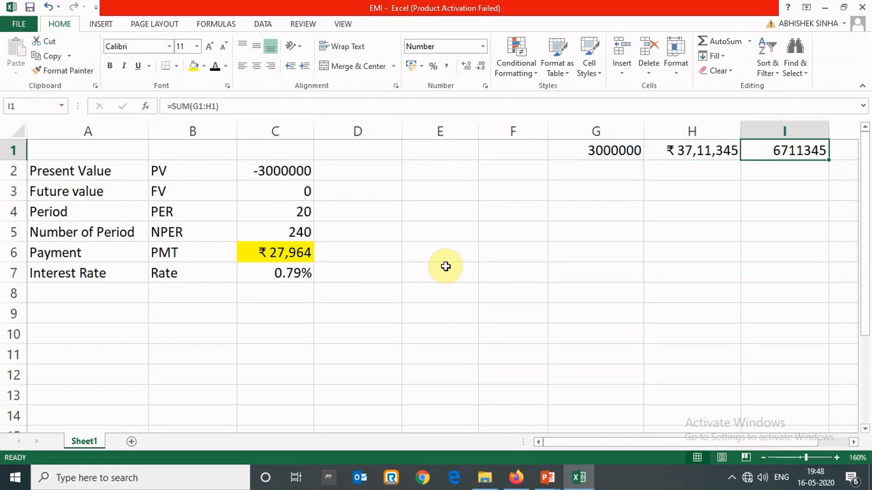
Copy H1 and paste only its currency format onto G1:I1.
{"action": "key", "text": "F2"}
{"action": "key", "text": "Escape"}
{"action": "key", "text": "Left"}
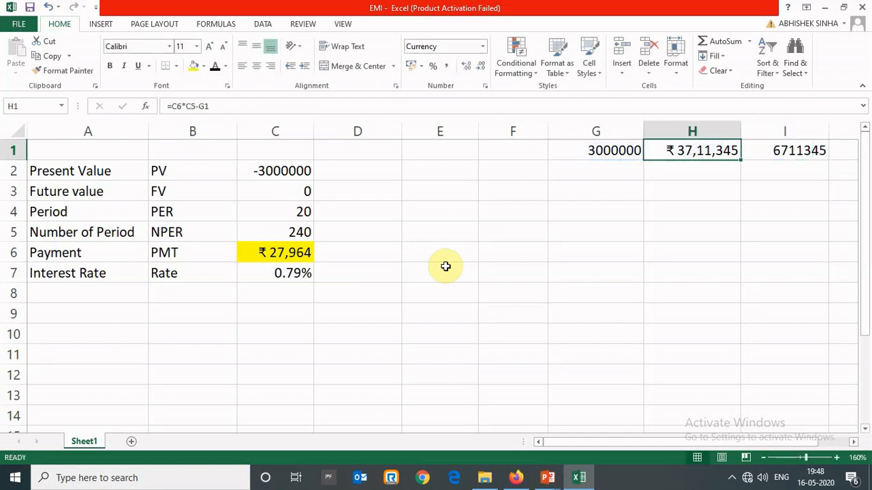
{"action": "key", "text": "ctrl+c"}
{"action": "key", "text": "Left"}
{"action": "key", "text": "shift+Right"}
{"action": "key", "text": "shift+Right"}
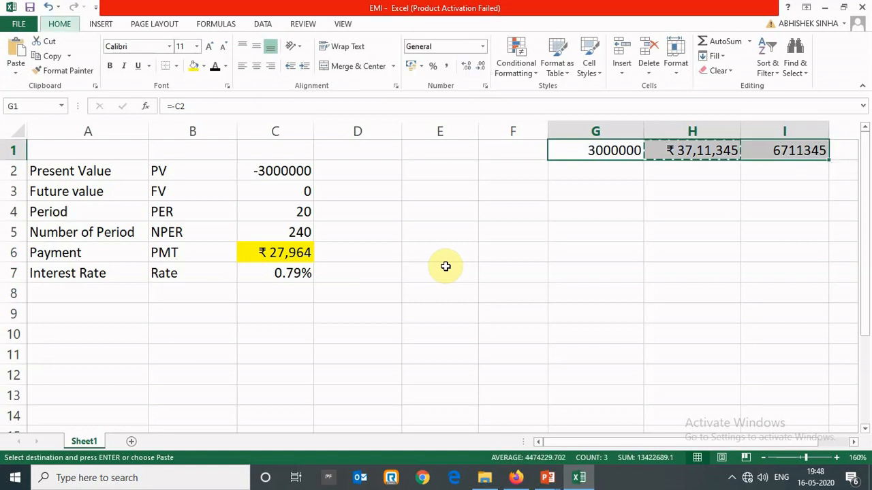
{"action": "key", "text": "ctrl+alt+v"}
{"action": "key", "text": "t"}
{"action": "key", "text": "Return"}
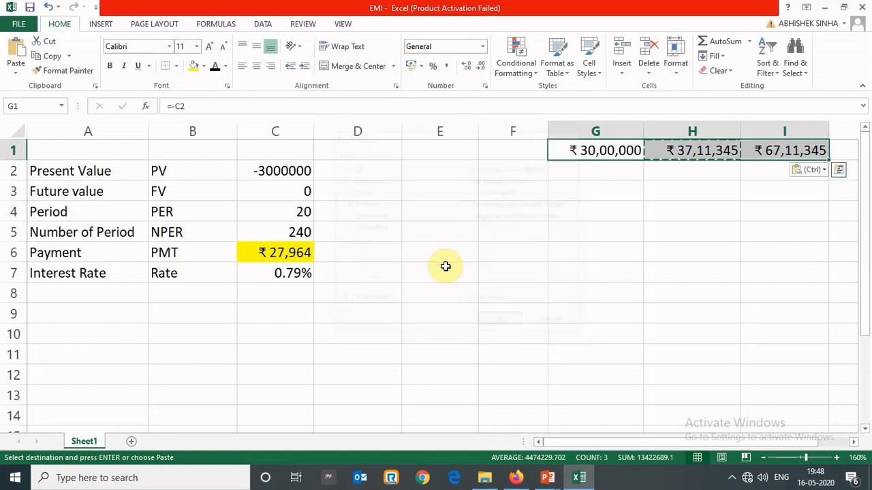
Compare the totals in G1:I1 with the principal, interest and total payable on the HDFC calculator, and return to Excel.
{"action": "key", "text": "Down"}
{"action": "key", "text": "Up"}
{"action": "key", "text": "Right"}
{"action": "key", "text": "Right"}
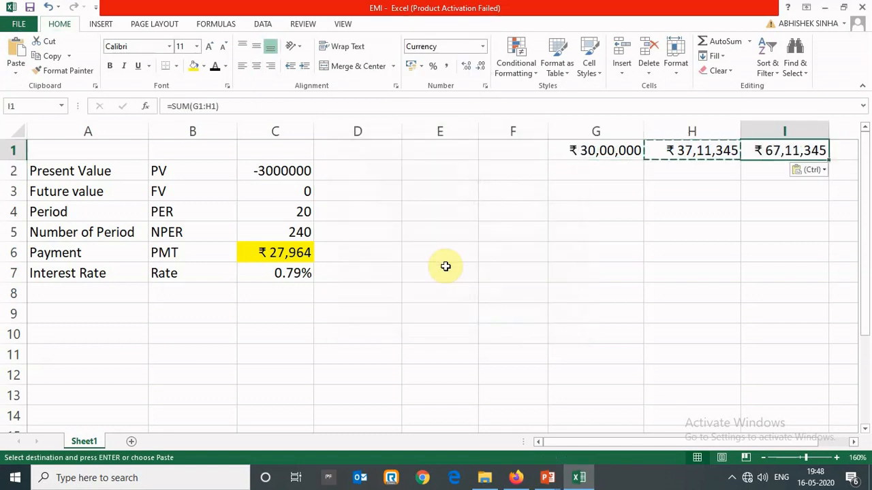
{"action": "key", "text": "alt+Tab"}
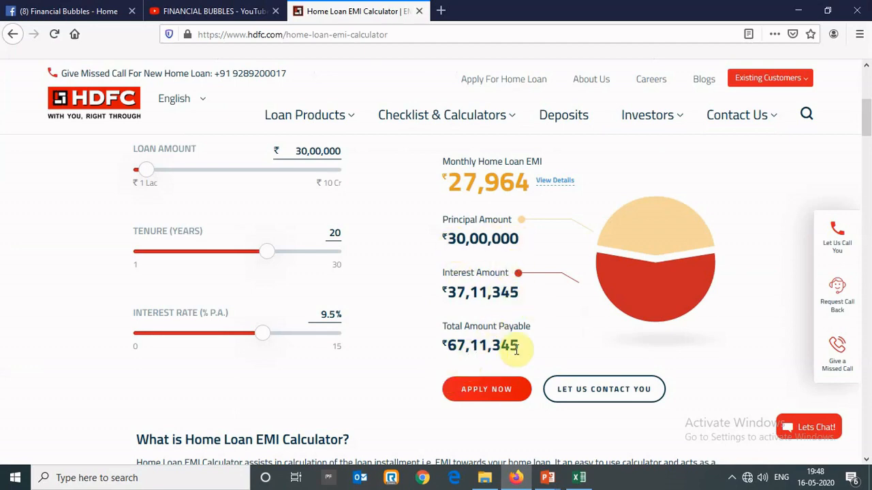
{"action": "key", "text": "alt+Tab"}
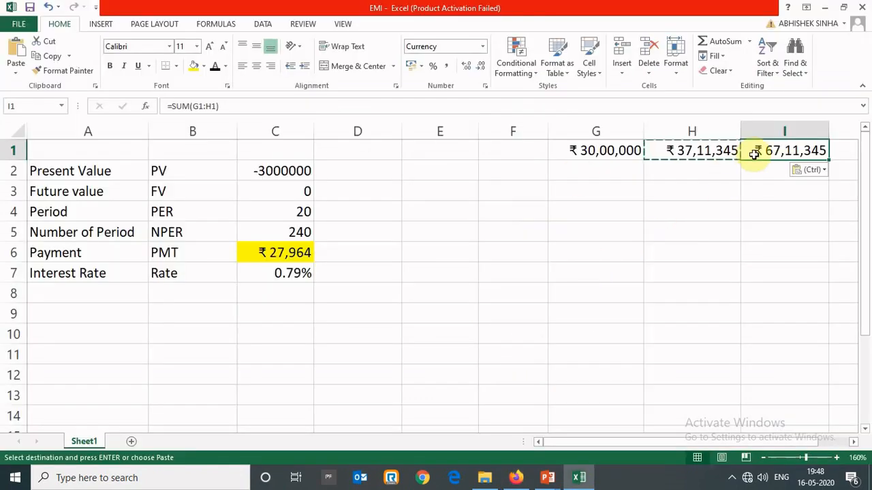
Reveal the hidden PPMT and IPMT headings in G2 and H2 by applying the dark font colour.
{"action": "left_click", "coordinate": [570, 178]}
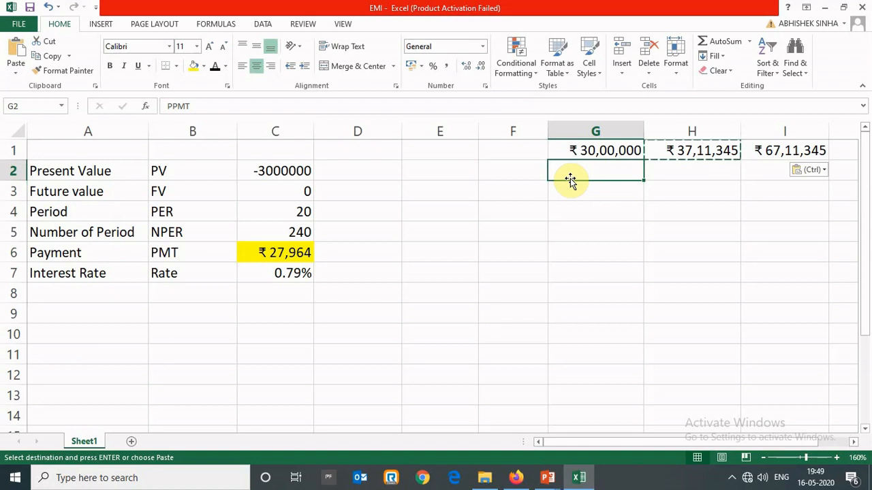
{"action": "key", "text": "Left"}
{"action": "key", "text": "Right"}
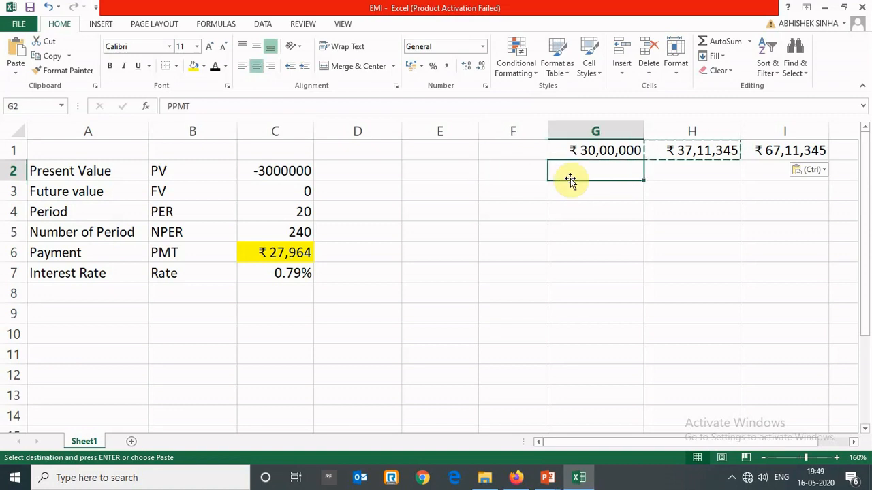
{"action": "left_click", "coordinate": [215, 69]}
{"action": "key", "text": "Right"}
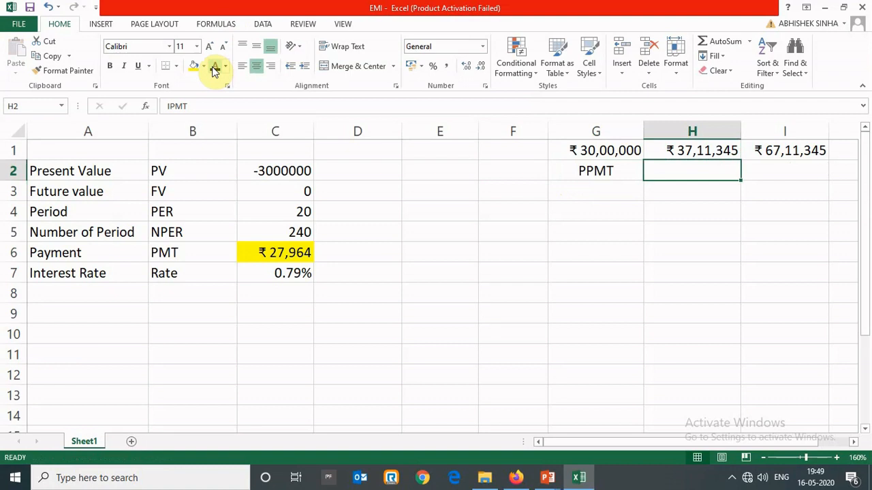
{"action": "left_click", "coordinate": [215, 69]}
{"action": "key", "text": "Left"}
{"action": "key", "text": "Right"}
{"action": "key", "text": "Left"}
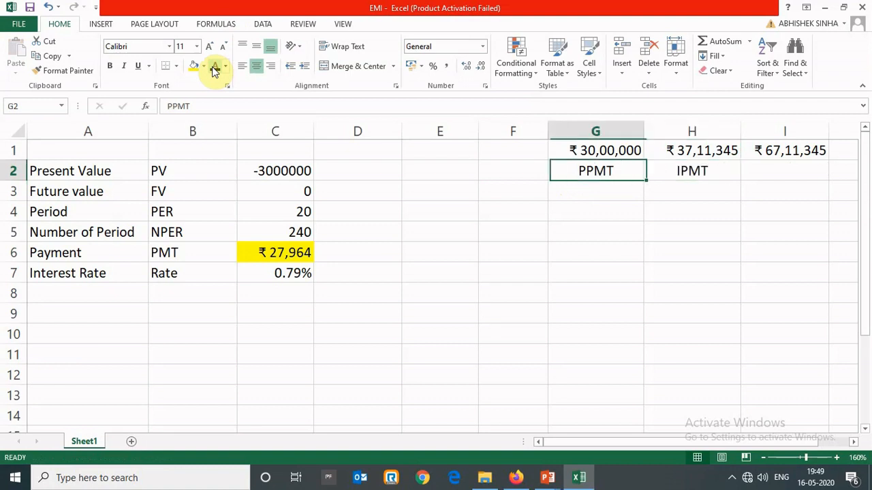
{"action": "key", "text": "Right"}
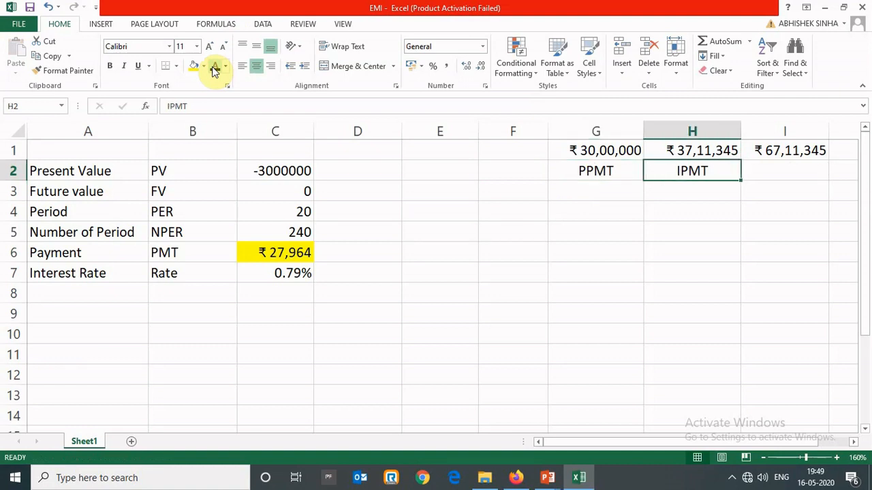
{"action": "key", "text": "Left"}
{"action": "key", "text": "Down"}
{"action": "key", "text": "Up"}
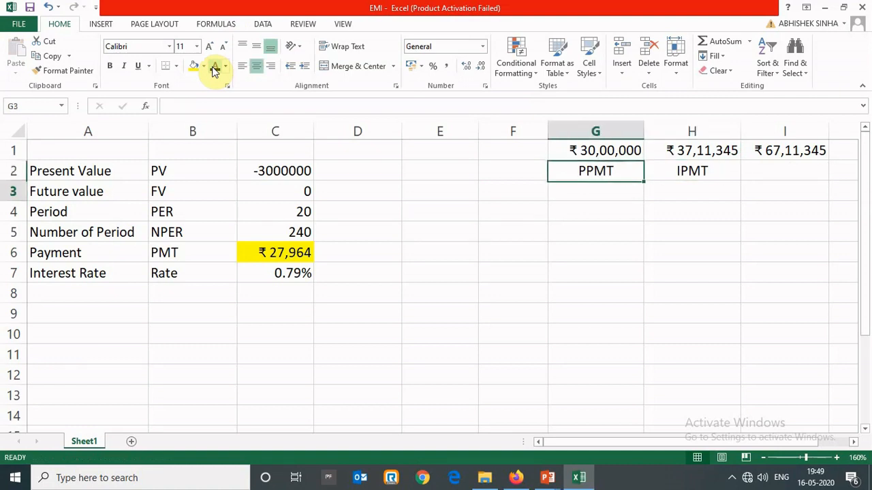
Reveal the hidden period numbers in F3:F14 by applying the dark font colour.
{"action": "key", "text": "Down"}
{"action": "key", "text": "Left"}
{"action": "key", "text": "Right"}
{"action": "key", "text": "Left"}
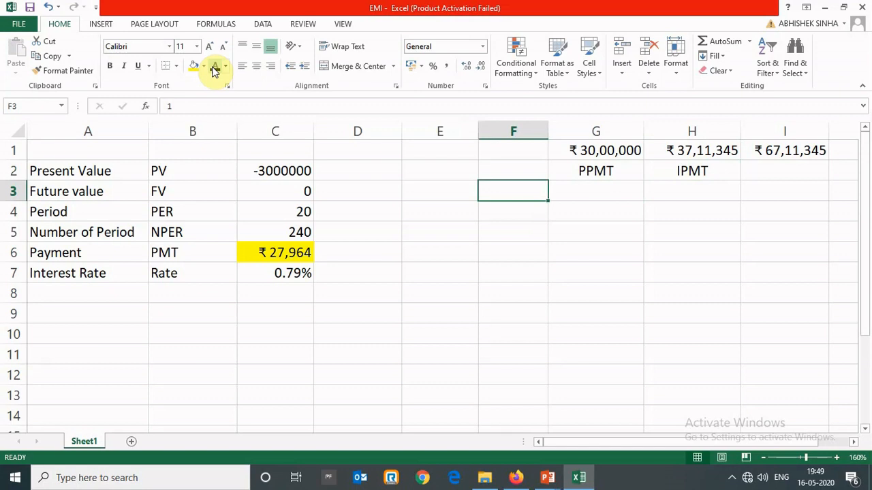
{"action": "key", "text": "Up"}
{"action": "key", "text": "Down"}
{"action": "key", "text": "shift+Down"}
{"action": "key", "text": "shift+Down"}
{"action": "key", "text": "shift+Down"}
{"action": "key", "text": "shift+Down"}
{"action": "key", "text": "shift+Down"}
{"action": "key", "text": "shift+Down"}
{"action": "key", "text": "shift+Down"}
{"action": "key", "text": "shift+Down"}
{"action": "key", "text": "shift+Down"}
{"action": "key", "text": "shift+Down"}
{"action": "key", "text": "shift+Down"}
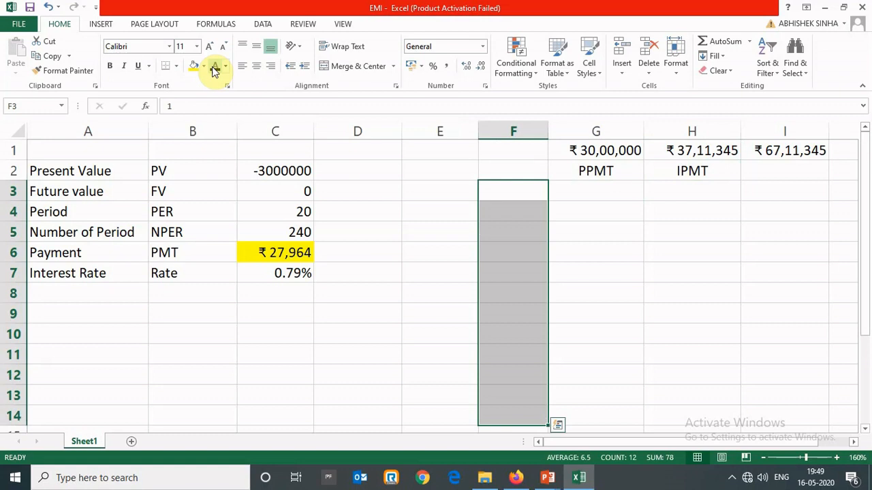
{"action": "left_click", "coordinate": [215, 67]}
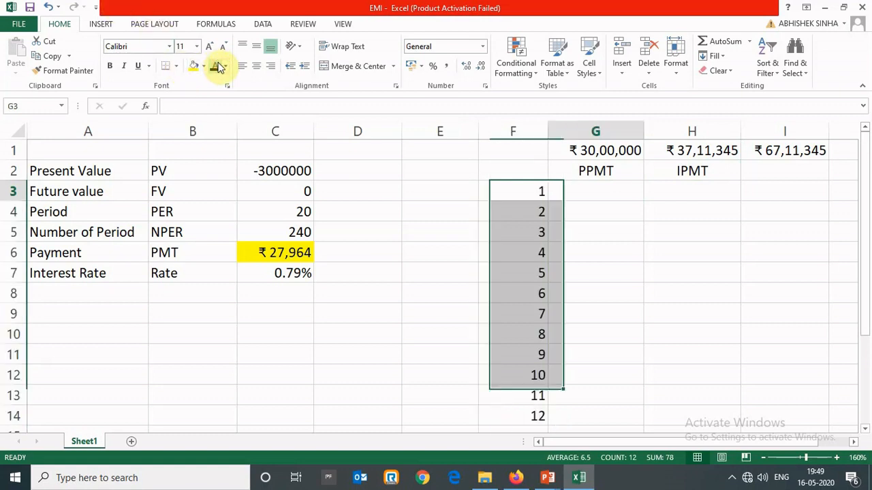
Examine the period list beside the monthly payment in C6 and the PPMT and IPMT columns.
{"action": "key", "text": "Right"}
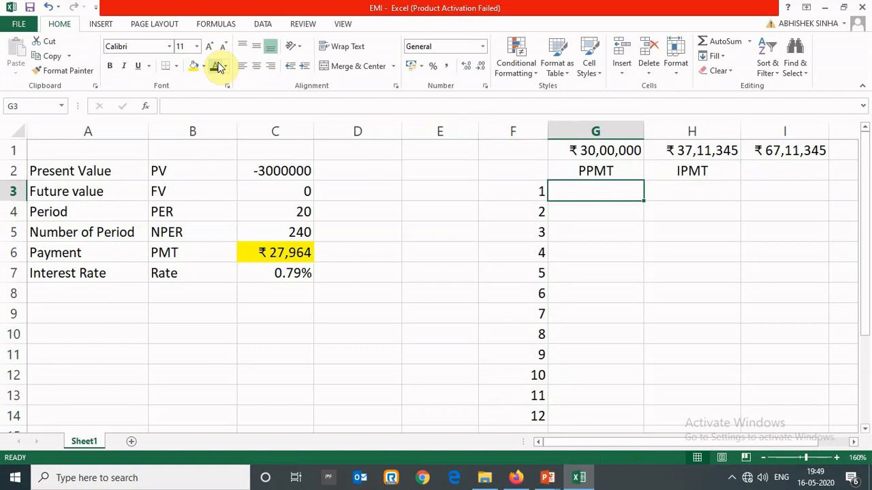
{"action": "key", "text": "Left"}
{"action": "key", "text": "Right"}
{"action": "key", "text": "Left"}
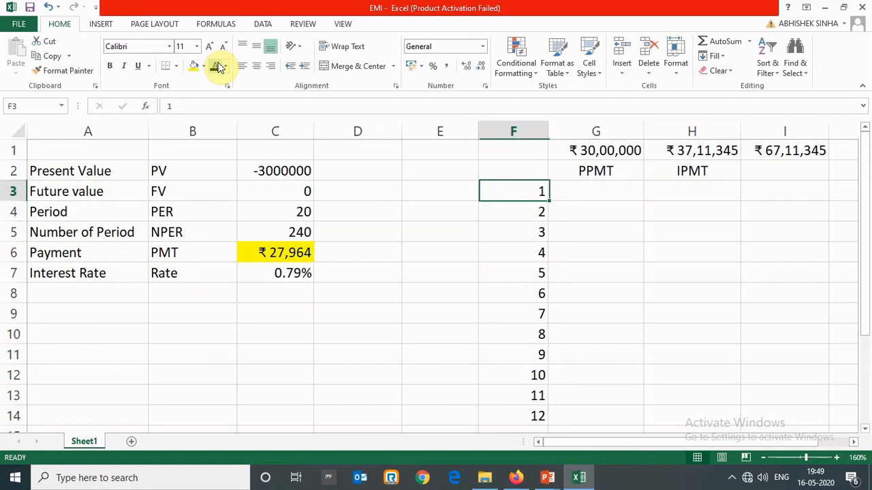
{"action": "key", "text": "Left"}
{"action": "key", "text": "Left"}
{"action": "key", "text": "Left"}
{"action": "key", "text": "Down"}
{"action": "key", "text": "Down"}
{"action": "key", "text": "Down"}
{"action": "key", "text": "Right"}
{"action": "key", "text": "Right"}
{"action": "key", "text": "Right"}
{"action": "key", "text": "Right"}
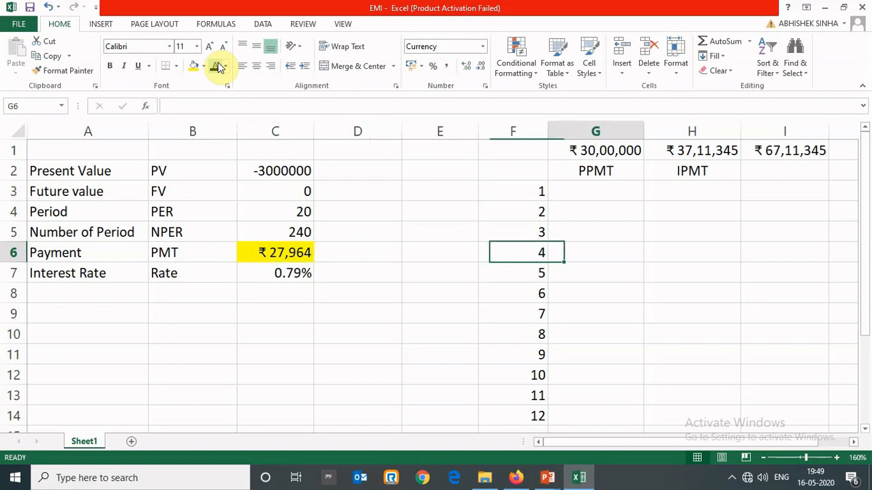
{"action": "key", "text": "Up"}
{"action": "key", "text": "Up"}
{"action": "key", "text": "Up"}
{"action": "key", "text": "Right"}
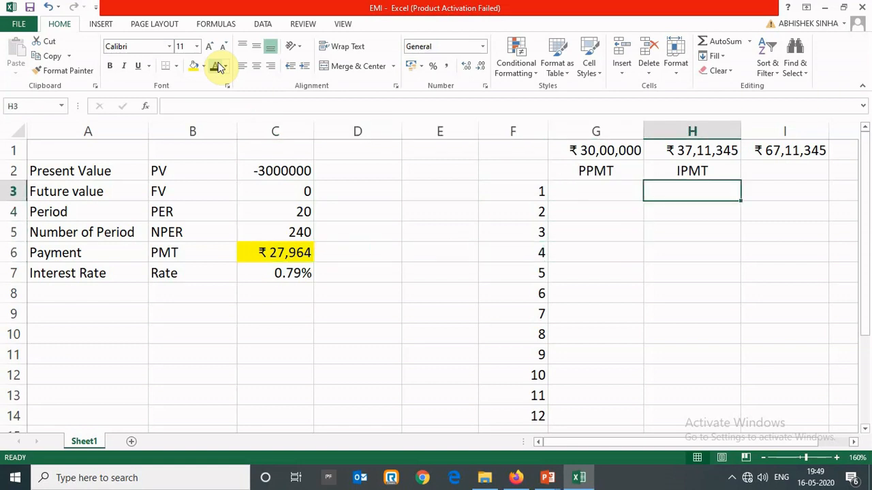
{"action": "key", "text": "Left"}
{"action": "type", "text": "="}
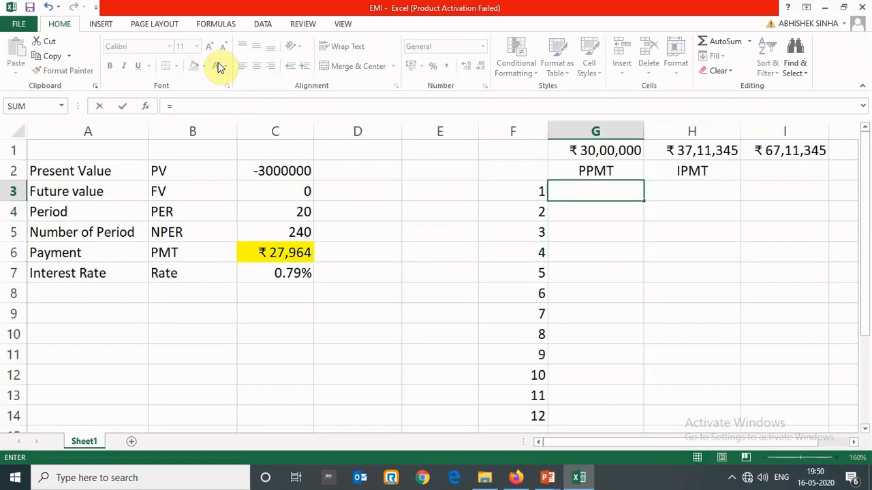
{"action": "key", "text": "Escape"}
Apply the dark font colour to the empty PPMT and IPMT cells in G3:H14.
{"action": "key", "text": "shift+Right"}
{"action": "key", "text": "shift+Down"}
{"action": "key", "text": "shift+Down"}
{"action": "key", "text": "shift+Down"}
{"action": "key", "text": "shift+Down"}
{"action": "key", "text": "shift+Down"}
{"action": "key", "text": "shift+Down"}
{"action": "key", "text": "shift+Down"}
{"action": "key", "text": "shift+Down"}
{"action": "key", "text": "shift+Down"}
{"action": "key", "text": "shift+Down"}
{"action": "key", "text": "shift+Down"}
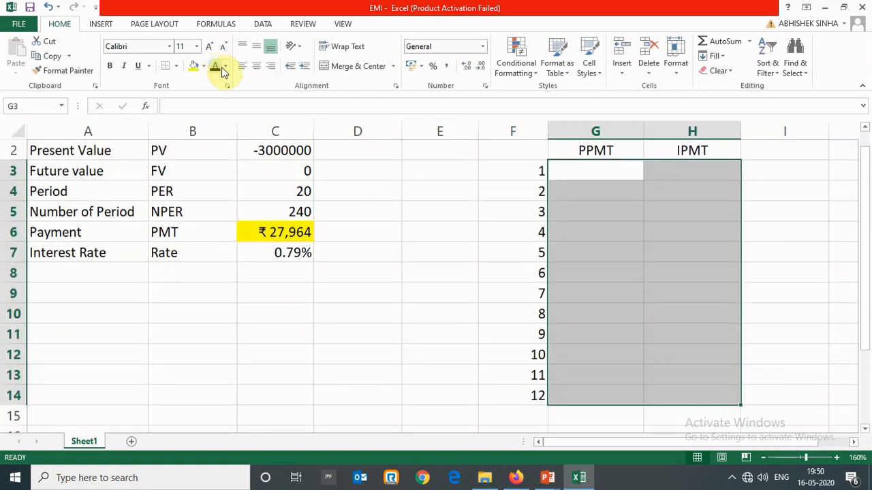
{"action": "key", "text": "Up"}
{"action": "key", "text": "Down"}
{"action": "key", "text": "Up"}
{"action": "key", "text": "Up"}
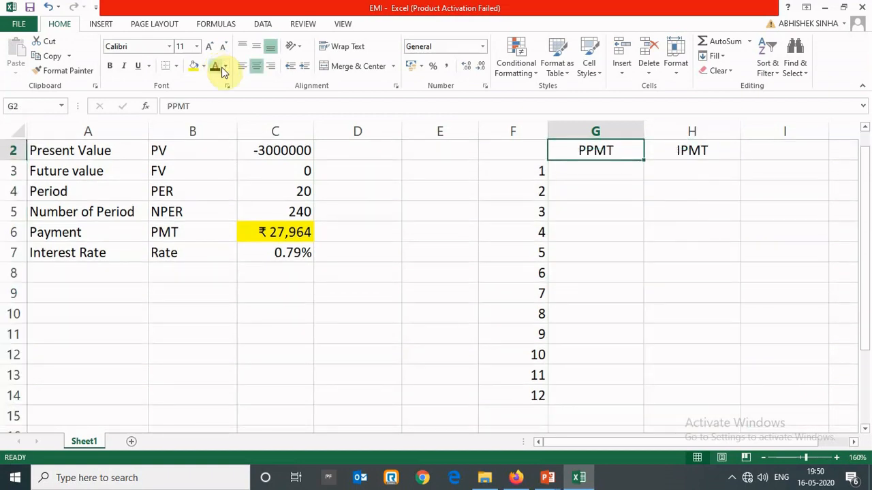
Start a PPMT formula in G3 with the interest rate in C7 as the rate argument.
{"action": "key", "text": "Down"}
{"action": "key", "text": "Down"}
{"action": "type", "text": "="}
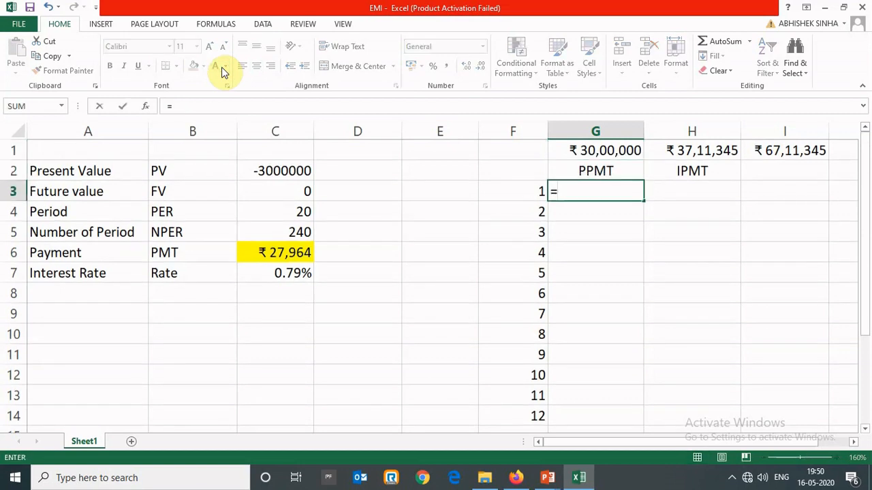
{"action": "type", "text": "ppmt"}
{"action": "key", "text": "Tab"}
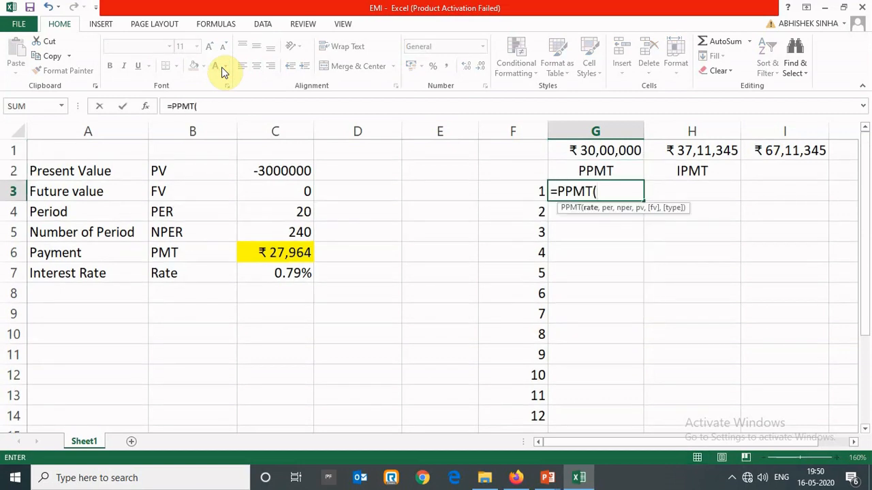
{"action": "key", "text": "Left"}
{"action": "key", "text": "Left"}
{"action": "key", "text": "Left"}
{"action": "key", "text": "Left"}
{"action": "key", "text": "Down"}
{"action": "key", "text": "Down"}
{"action": "key", "text": "Down"}
{"action": "key", "text": "Down"}
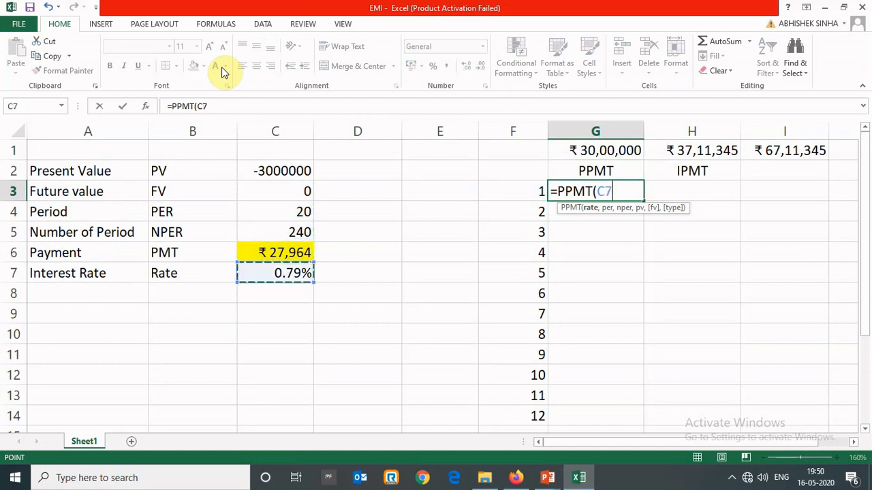
{"action": "type", "text": ","}
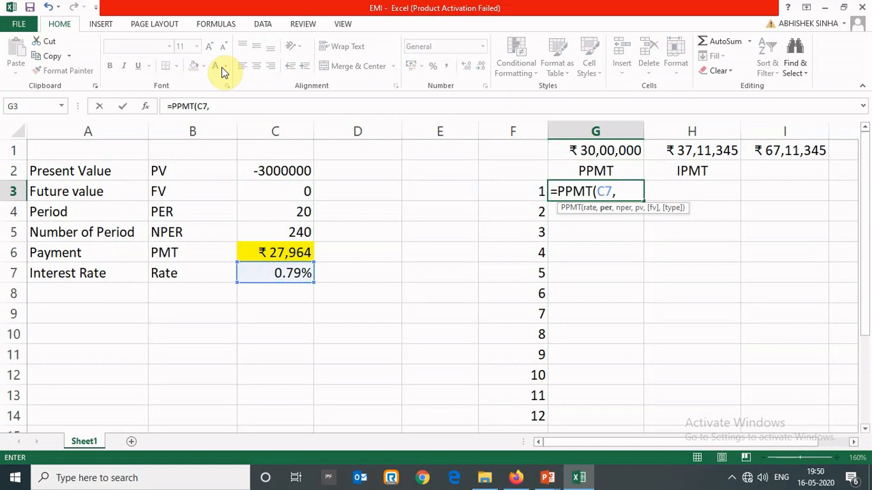
Add F3 as the period and C5 as the number of periods to the PPMT formula.
{"action": "key", "text": "Left"}
{"action": "type", "text": ","}
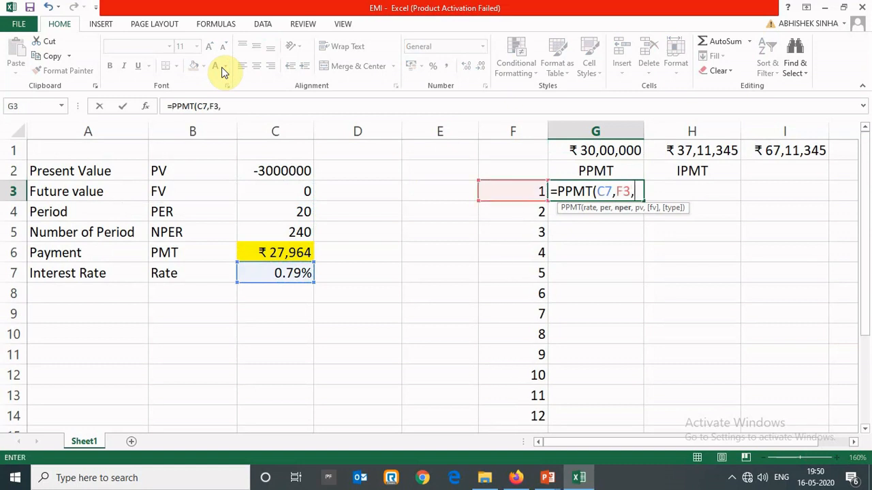
{"action": "key", "text": "Left"}
{"action": "key", "text": "Left"}
{"action": "key", "text": "Left"}
{"action": "key", "text": "Left"}
{"action": "key", "text": "Down"}
{"action": "key", "text": "Down"}
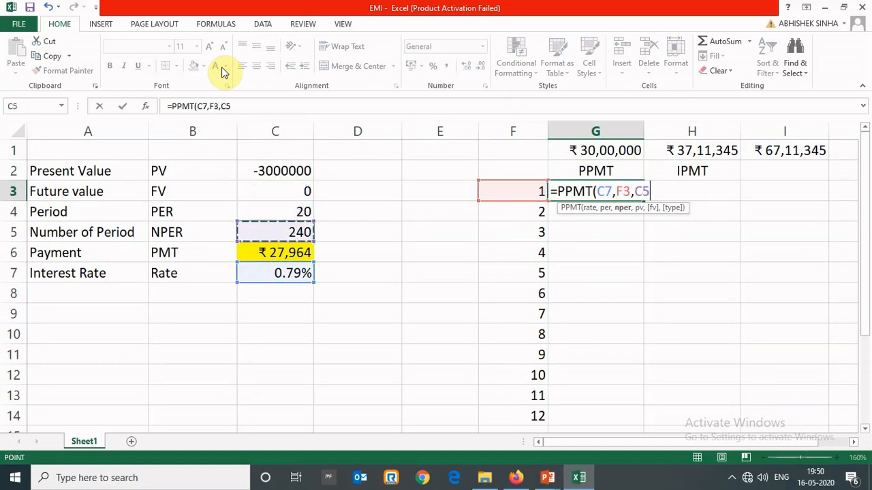
{"action": "type", "text": ","}
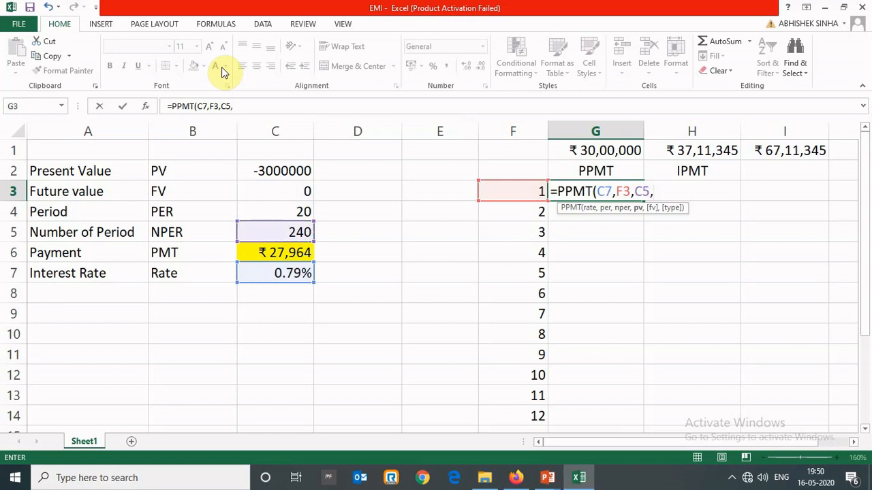
Complete the PPMT formula in G3 with present value C2, future value C3 and type 0.
{"action": "key", "text": "Left"}
{"action": "key", "text": "Left"}
{"action": "key", "text": "Left"}
{"action": "key", "text": "Left"}
{"action": "key", "text": "Up"}
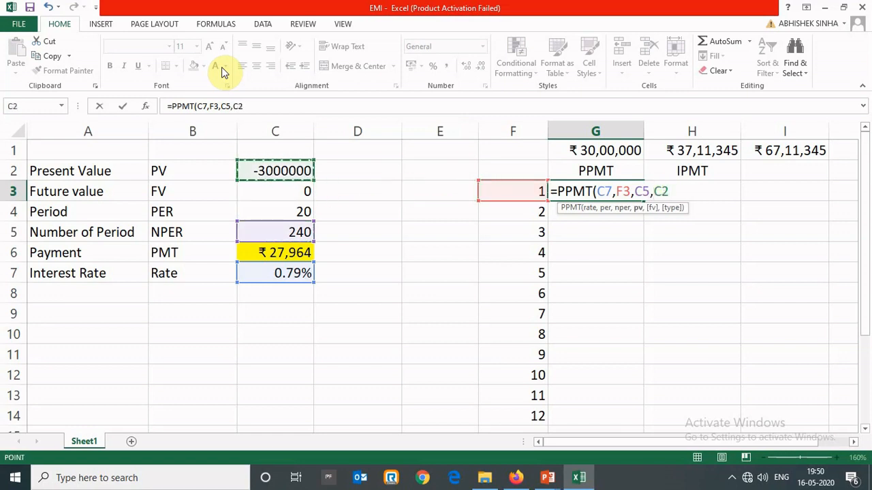
{"action": "type", "text": ","}
{"action": "key", "text": "Left"}
{"action": "key", "text": "Left"}
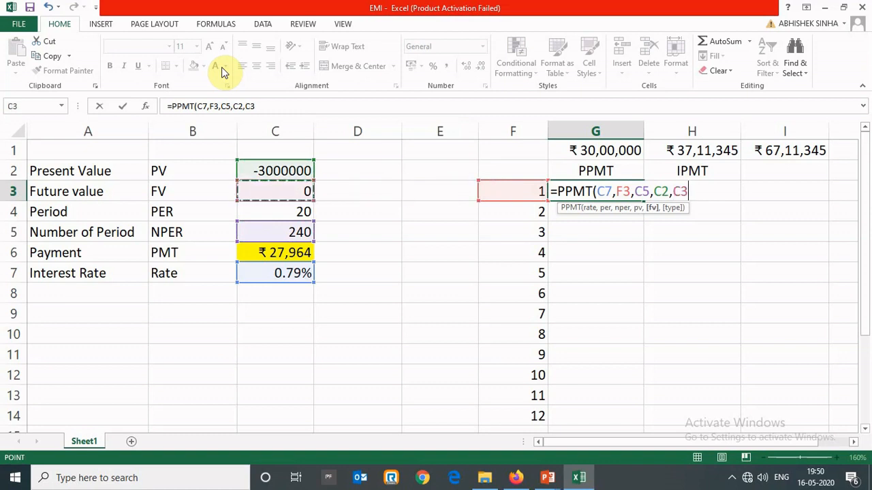
{"action": "type", "text": ",0"}
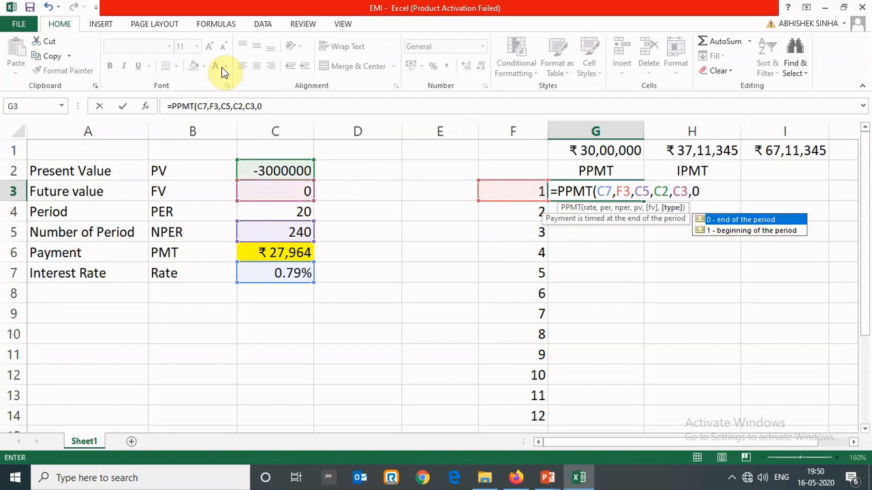
{"action": "type", "text": ")"}
{"action": "key", "text": "Return"}
{"action": "key", "text": "Up"}
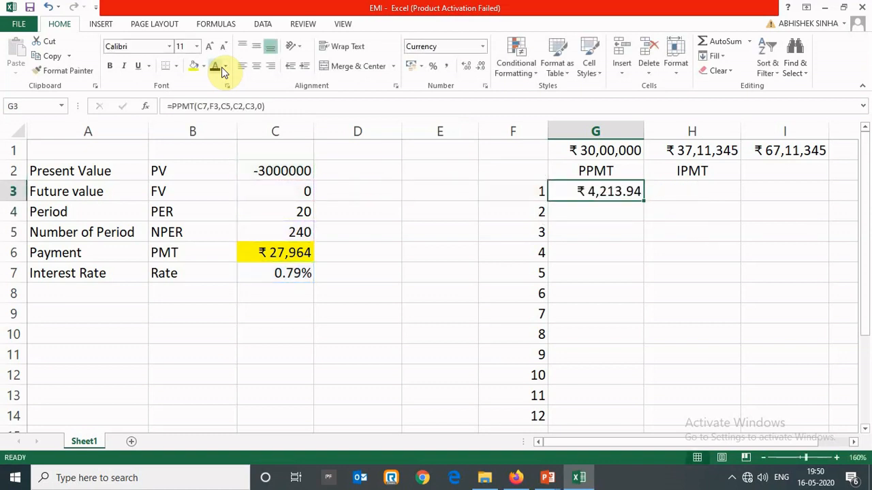
Start an IPMT formula in H3 with the interest rate in C7 as the rate argument.
{"action": "key", "text": "Right"}
{"action": "type", "text": "="}
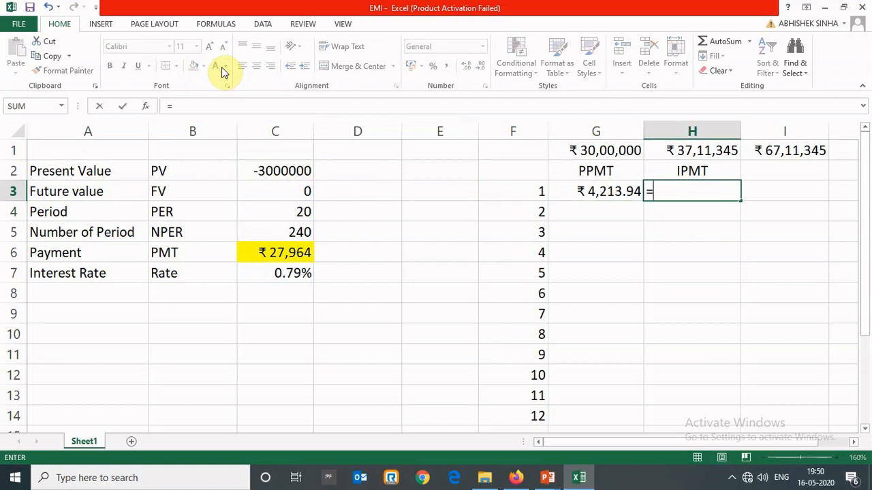
{"action": "type", "text": "ipmt"}
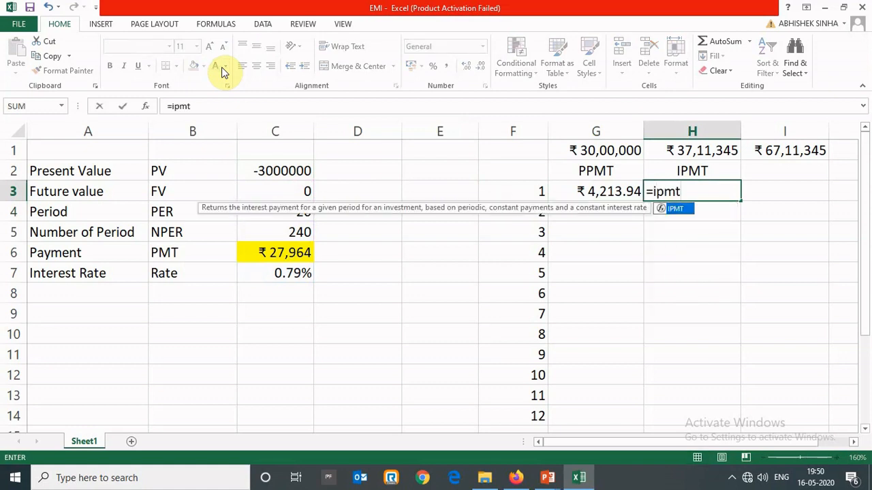
{"action": "key", "text": "Tab"}
{"action": "key", "text": "Left"}
{"action": "key", "text": "Left"}
{"action": "key", "text": "Left"}
{"action": "key", "text": "Left"}
{"action": "key", "text": "Left"}
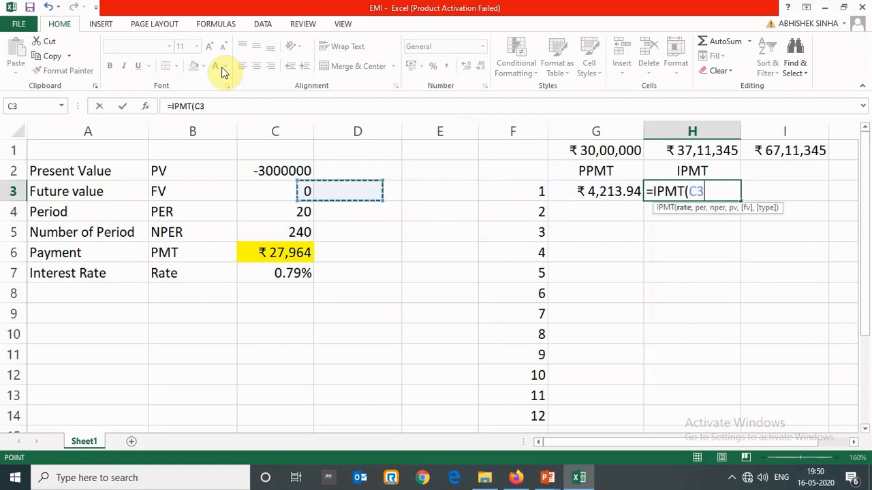
{"action": "key", "text": "Down"}
{"action": "key", "text": "Down"}
{"action": "key", "text": "Down"}
{"action": "key", "text": "Down"}
{"action": "type", "text": ","}
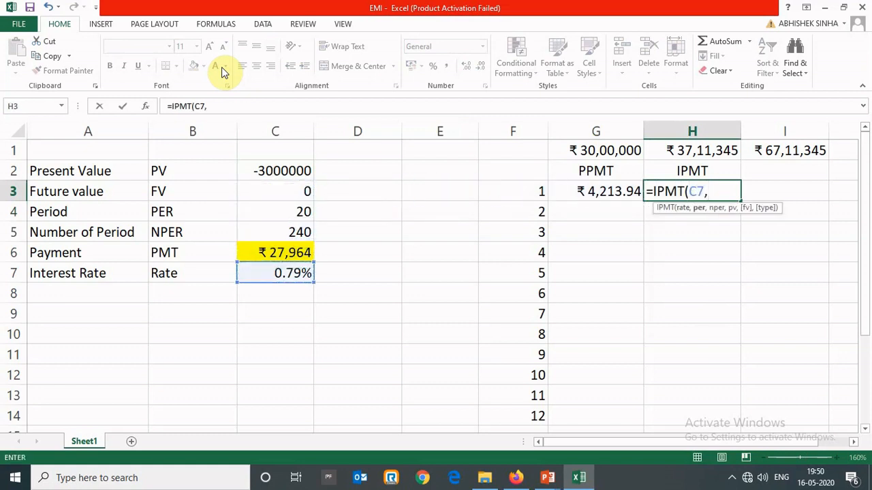
Add F3 as the period and C5 as the number of periods to the IPMT formula.
{"action": "key", "text": "Left"}
{"action": "key", "text": "Left"}
{"action": "type", "text": ","}
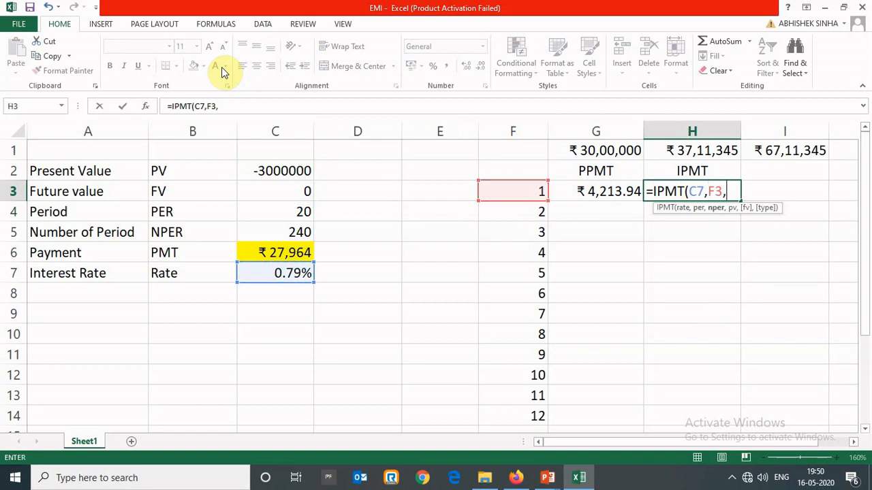
{"action": "key", "text": "Left"}
{"action": "key", "text": "Left"}
{"action": "key", "text": "Left"}
{"action": "key", "text": "Left"}
{"action": "key", "text": "Left"}
{"action": "key", "text": "Down"}
{"action": "key", "text": "Down"}
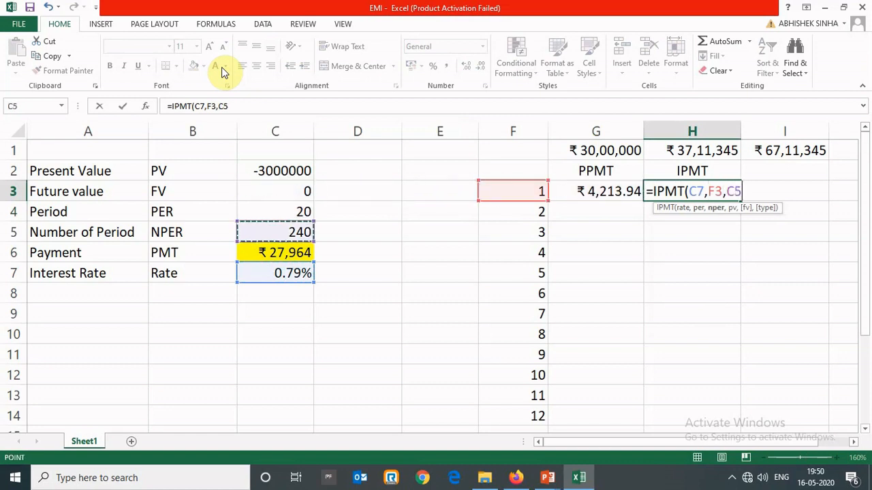
{"action": "type", "text": ","}
{"action": "key", "text": "Left"}
{"action": "key", "text": "Left"}
{"action": "key", "text": "Left"}
{"action": "key", "text": "Left"}
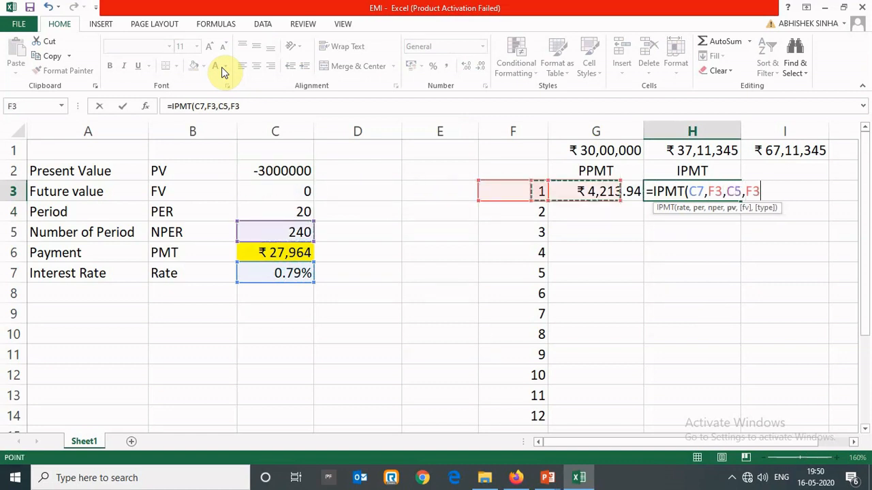
{"action": "key", "text": "Left"}
{"action": "type", "text": ","}
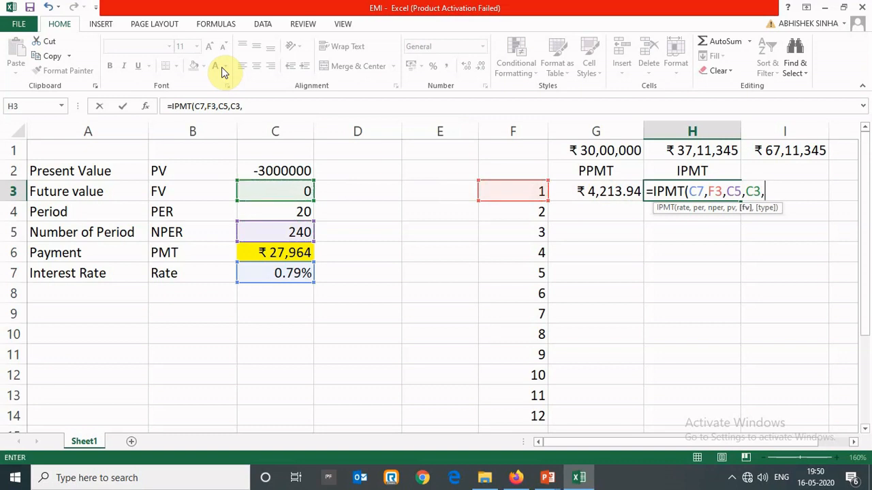
{"action": "key", "text": "BackSpace"}
{"action": "key", "text": "BackSpace"}
{"action": "key", "text": "BackSpace"}
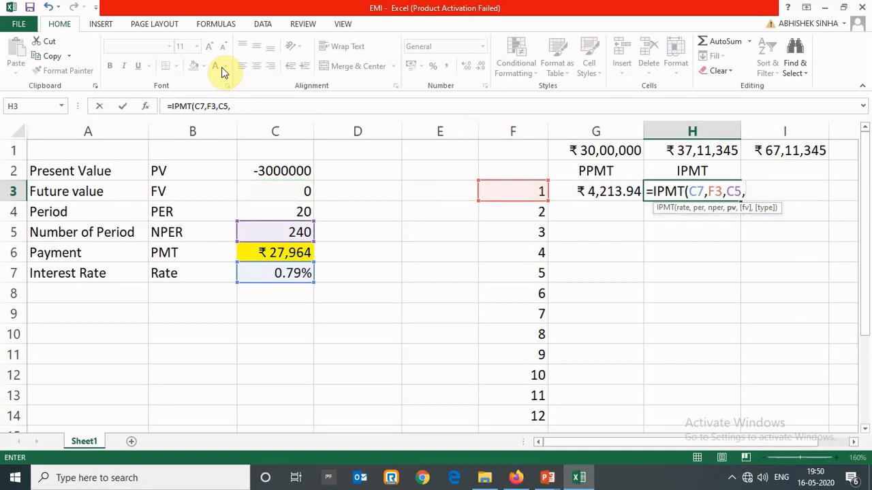
Add C2 as the present value argument of the IPMT formula in H3.
{"action": "key", "text": "Left"}
{"action": "key", "text": "Left"}
{"action": "key", "text": "Left"}
{"action": "key", "text": "Left"}
{"action": "key", "text": "Left"}
{"action": "key", "text": "Up"}
{"action": "type", "text": ","}
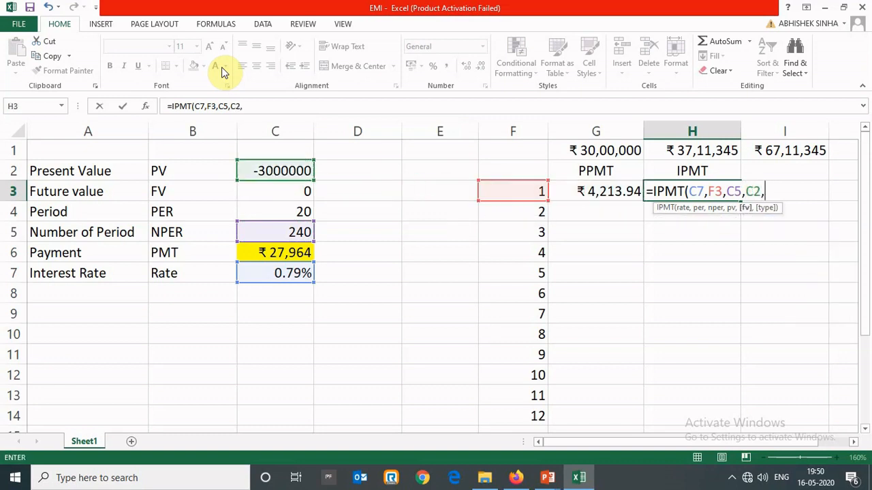
Complete the IPMT formula in H3 with future value C3 and type 0.
{"action": "key", "text": "Left"}
{"action": "key", "text": "Left"}
{"action": "key", "text": "Left"}
{"action": "key", "text": "Left"}
{"action": "key", "text": "Left"}
{"action": "type", "text": ","}
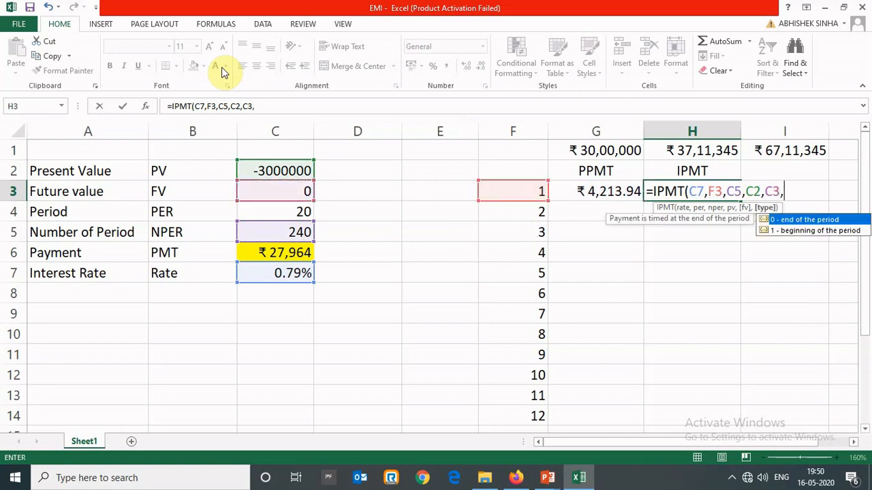
{"action": "type", "text": "0)"}
{"action": "key", "text": "Return"}
{"action": "key", "text": "Up"}
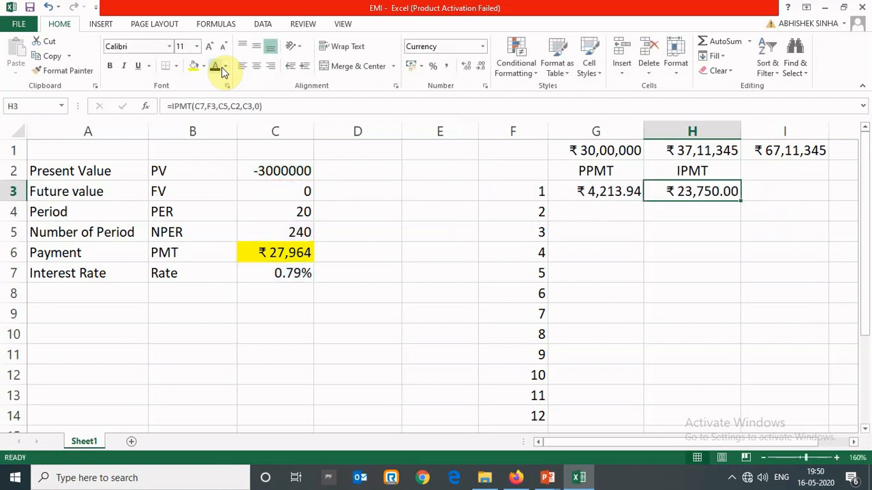
Sum the first period's principal and interest in I3 with =SUM(G3:H3).
{"action": "key", "text": "Right"}
{"action": "key", "text": "alt+equal"}
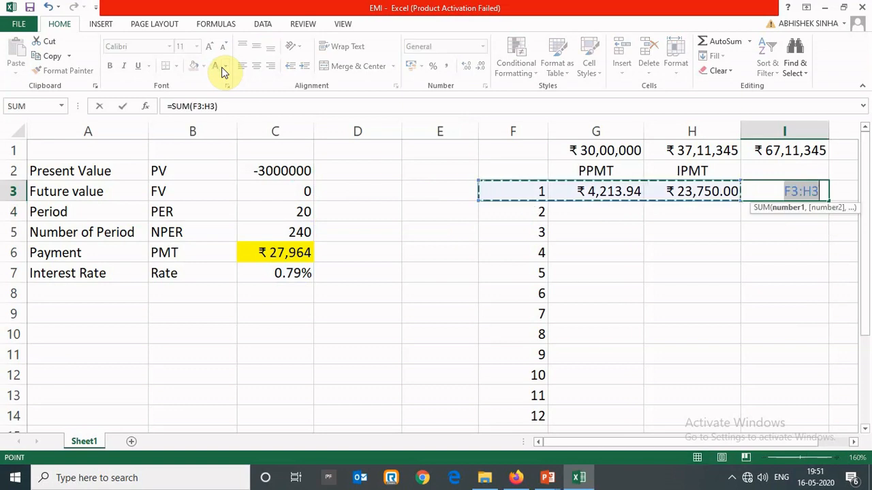
{"action": "key", "text": "Left"}
{"action": "key", "text": "Left"}
{"action": "key", "text": "shift+Right"}
{"action": "key", "text": "Return"}
{"action": "key", "text": "Up"}
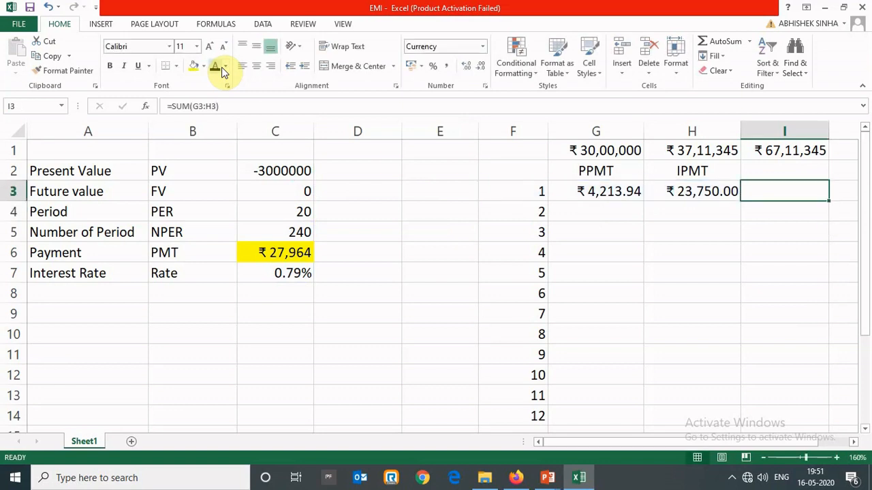
Reveal the hidden sum in I3 by applying the dark font colour.
{"action": "left_click", "coordinate": [221, 66]}
{"action": "key", "text": "Left"}
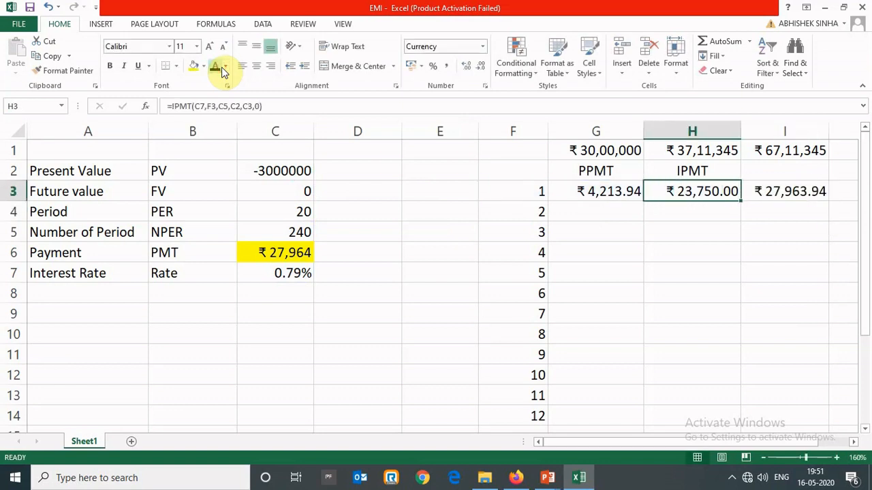
{"action": "key", "text": "Right"}
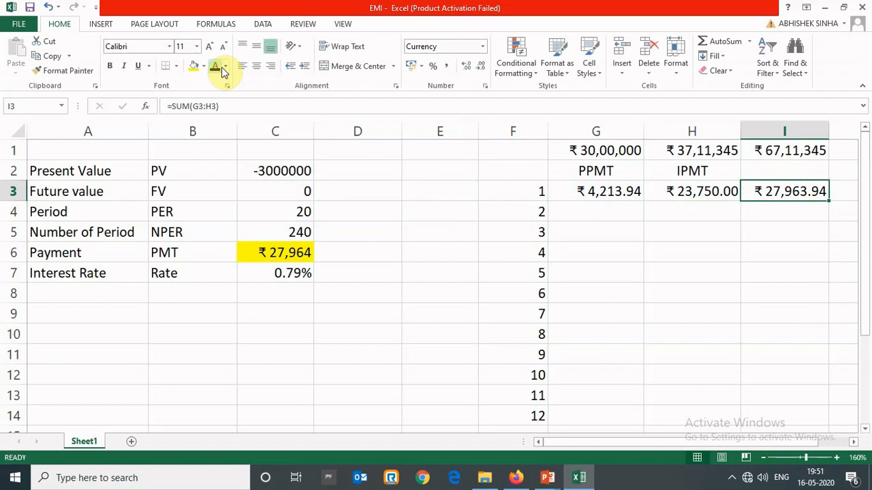
Remove the two decimal places from the currency format of G3:I14.
{"action": "key", "text": "shift+Left"}
{"action": "key", "text": "shift+Left"}
{"action": "key", "text": "shift+Down"}
{"action": "key", "text": "shift+Down"}
{"action": "key", "text": "shift+Down"}
{"action": "key", "text": "shift+Down"}
{"action": "key", "text": "shift+Down"}
{"action": "key", "text": "shift+Down"}
{"action": "key", "text": "shift+Down"}
{"action": "key", "text": "shift+Down"}
{"action": "key", "text": "shift+Down"}
{"action": "key", "text": "shift+Down"}
{"action": "key", "text": "shift+Down"}
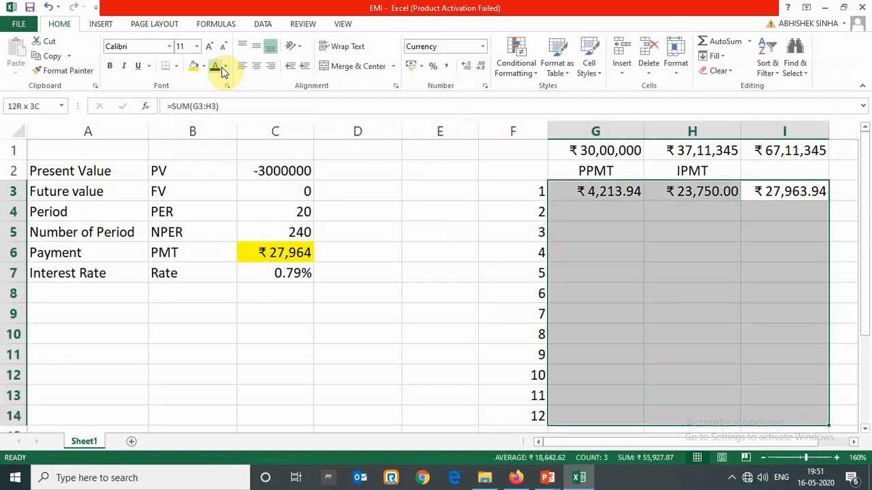
{"action": "left_click", "coordinate": [481, 68]}
{"action": "left_click", "coordinate": [481, 68]}
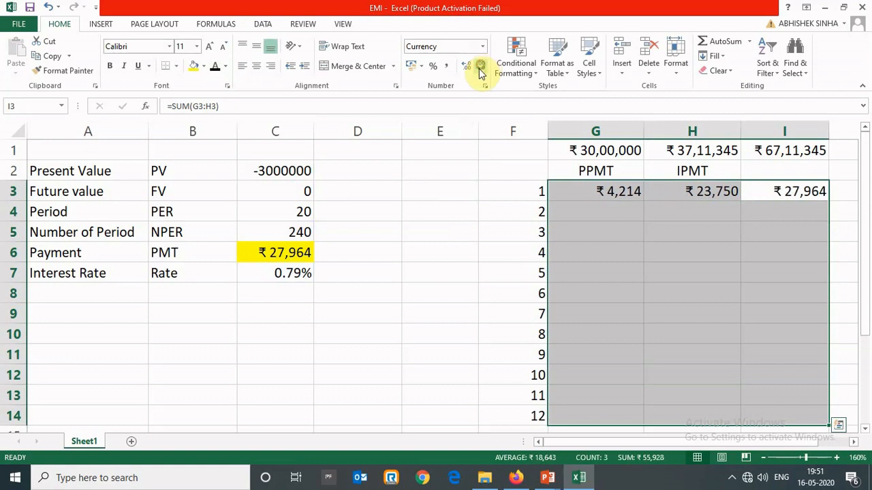
Make the rate reference absolute as $C$7 in the PPMT formula in G3.
{"action": "left_click", "coordinate": [806, 196]}
{"action": "key", "text": "Left"}
{"action": "key", "text": "Left"}
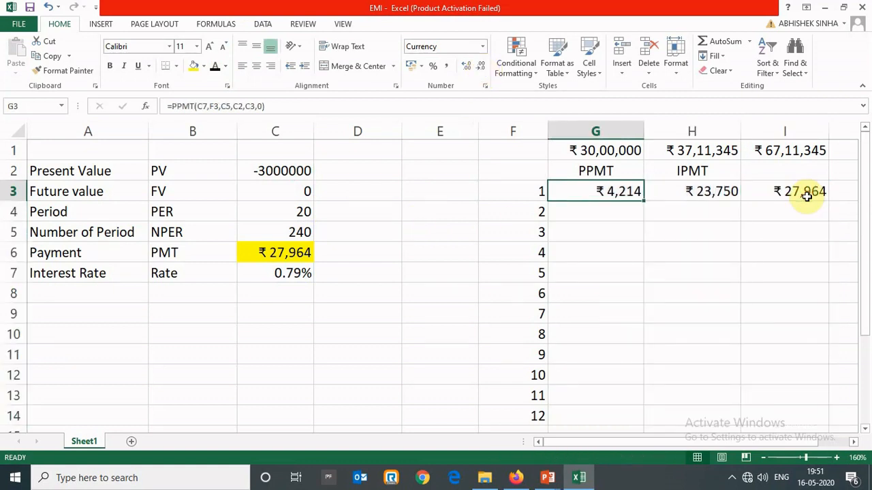
{"action": "key", "text": "F2"}
{"action": "key", "text": "Left"}
{"action": "key", "text": "Left"}
{"action": "key", "text": "Left"}
{"action": "key", "text": "Left"}
{"action": "key", "text": "Left"}
{"action": "key", "text": "Left"}
{"action": "key", "text": "Left"}
{"action": "key", "text": "Left"}
{"action": "key", "text": "Left"}
{"action": "key", "text": "Left"}
{"action": "key", "text": "Left"}
{"action": "key", "text": "Left"}
{"action": "key", "text": "Left"}
{"action": "key", "text": "Left"}
{"action": "key", "text": "Left"}
{"action": "key", "text": "Left"}
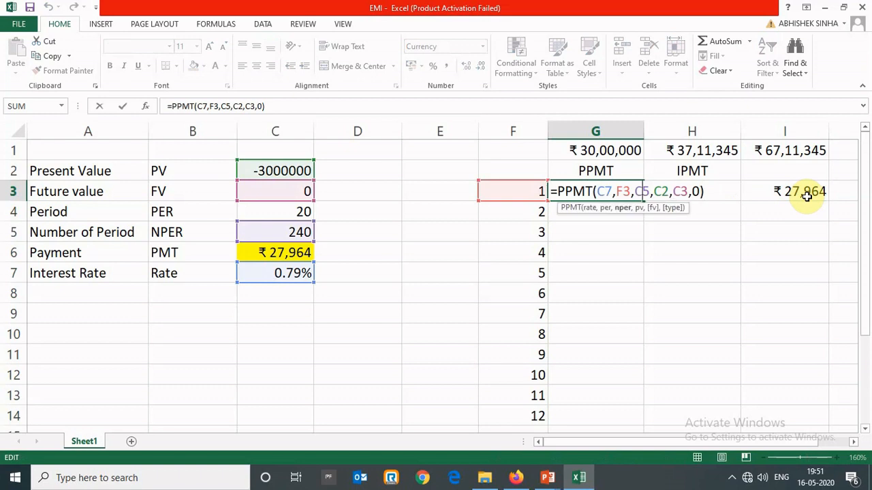
{"action": "key", "text": "F4"}
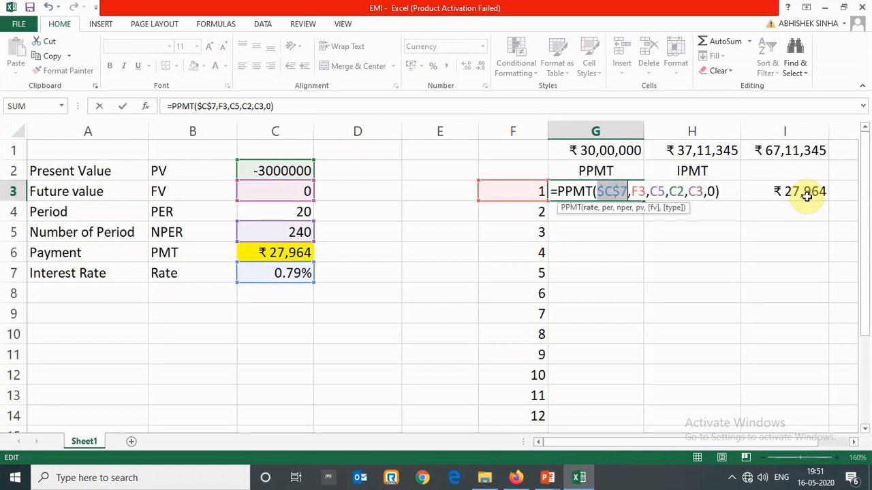
Make the C5, C2 and C3 references absolute in G3's PPMT formula, leaving the period F3 relative.
{"action": "key", "text": "Right"}
{"action": "key", "text": "Right"}
{"action": "key", "text": "Right"}
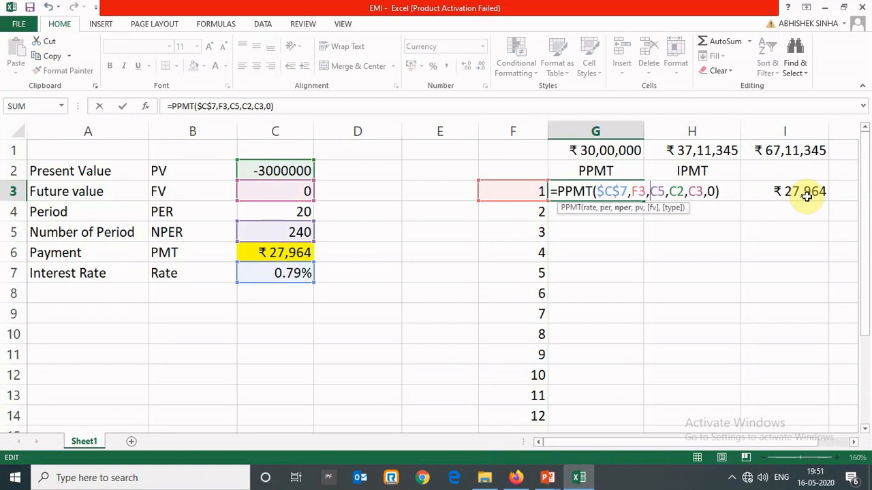
{"action": "key", "text": "F4"}
{"action": "key", "text": "Right"}
{"action": "key", "text": "Right"}
{"action": "key", "text": "Right"}
{"action": "key", "text": "F4"}
{"action": "key", "text": "Right"}
{"action": "key", "text": "Right"}
{"action": "key", "text": "Right"}
{"action": "key", "text": "F4"}
{"action": "key", "text": "Return"}
{"action": "key", "text": "Right"}
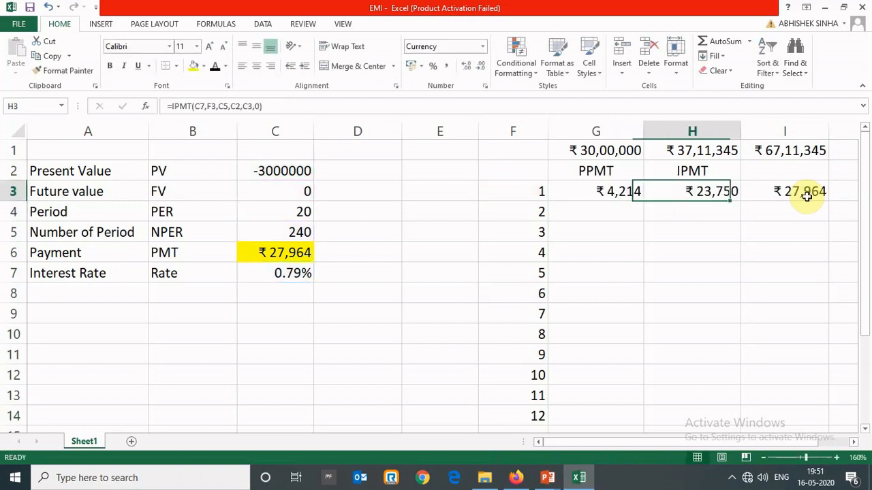
Make the rate reference absolute as $C$7 in the IPMT formula in H3.
{"action": "key", "text": "F2"}
{"action": "key", "text": "Left"}
{"action": "key", "text": "Left"}
{"action": "key", "text": "Left"}
{"action": "key", "text": "Left"}
{"action": "key", "text": "Left"}
{"action": "key", "text": "Left"}
{"action": "key", "text": "Left"}
{"action": "key", "text": "Left"}
{"action": "key", "text": "Left"}
{"action": "key", "text": "Left"}
{"action": "key", "text": "Left"}
{"action": "key", "text": "Left"}
{"action": "key", "text": "Left"}
{"action": "key", "text": "Left"}
{"action": "key", "text": "Left"}
{"action": "key", "text": "Left"}
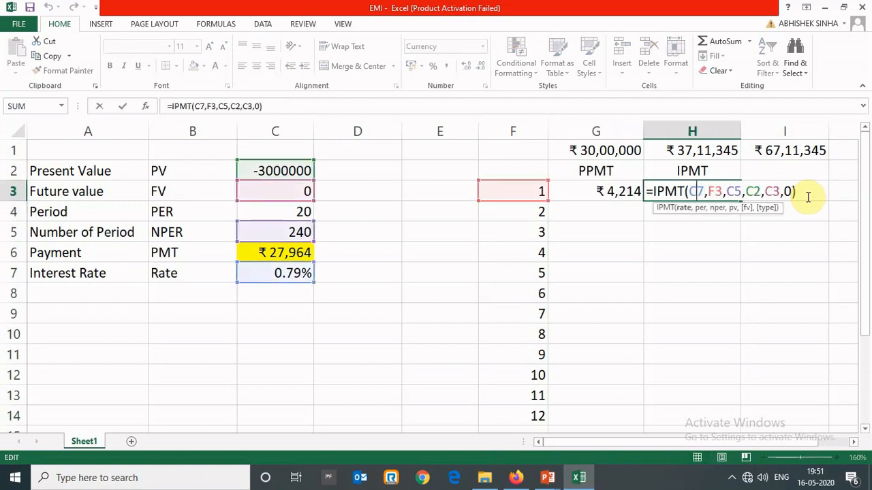
{"action": "key", "text": "F4"}
Make the C5, C2 and C3 references absolute in H3's IPMT formula, leaving the period F3 relative.
{"action": "key", "text": "Right"}
{"action": "key", "text": "Right"}
{"action": "key", "text": "Right"}
{"action": "key", "text": "Right"}
{"action": "key", "text": "Right"}
{"action": "key", "text": "Right"}
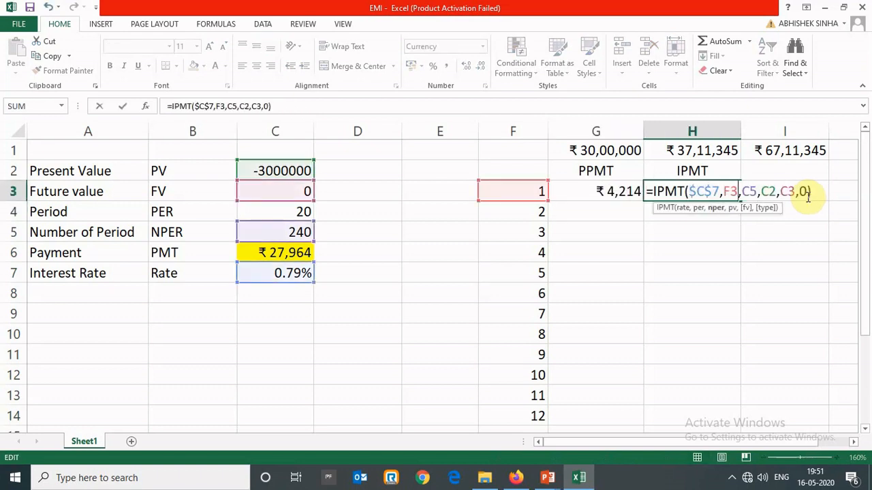
{"action": "key", "text": "F4"}
{"action": "key", "text": "Right"}
{"action": "key", "text": "Right"}
{"action": "key", "text": "Right"}
{"action": "key", "text": "F4"}
{"action": "key", "text": "Right"}
{"action": "key", "text": "Right"}
{"action": "key", "text": "Right"}
{"action": "key", "text": "F4"}
{"action": "key", "text": "shift+Tab"}
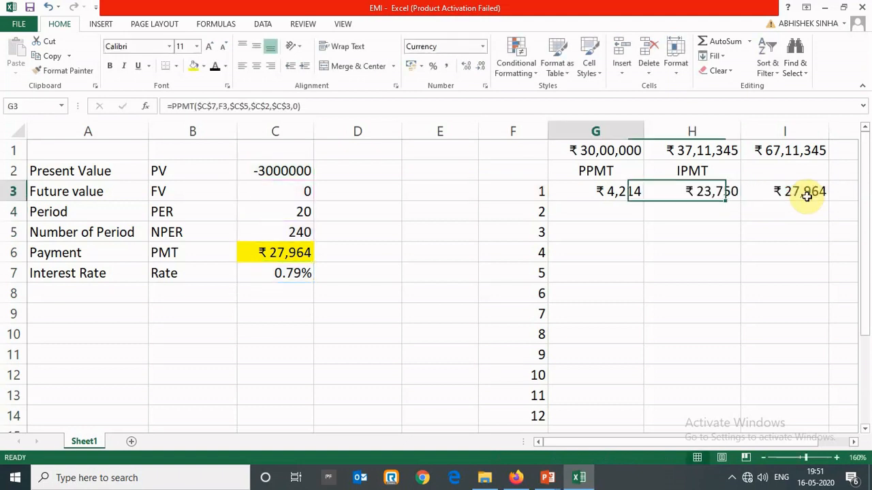
Copy the principal, interest and sum formulas in G3:I3 down through row 14 for all 12 months.
{"action": "key", "text": "shift+Right"}
{"action": "key", "text": "shift+Right"}
{"action": "key", "text": "ctrl+c"}
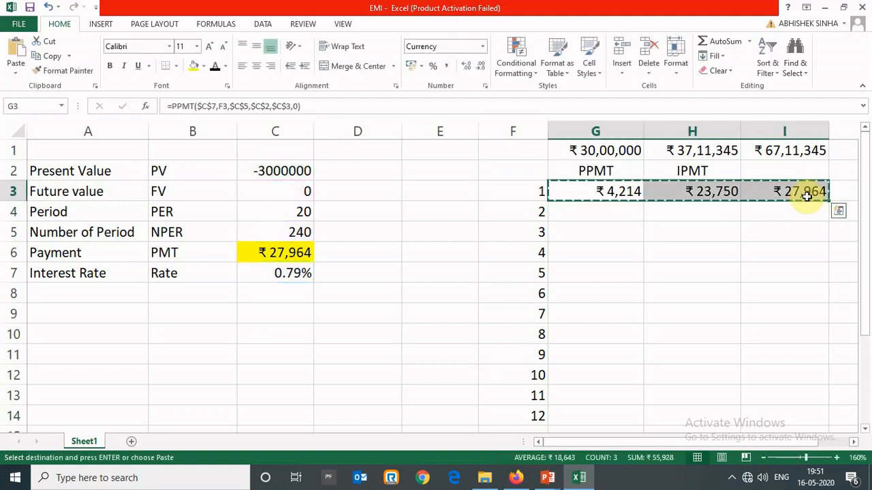
{"action": "key", "text": "Left"}
{"action": "key", "text": "ctrl+Down"}
{"action": "key", "text": "Right"}
{"action": "key", "text": "ctrl+shift+Up"}
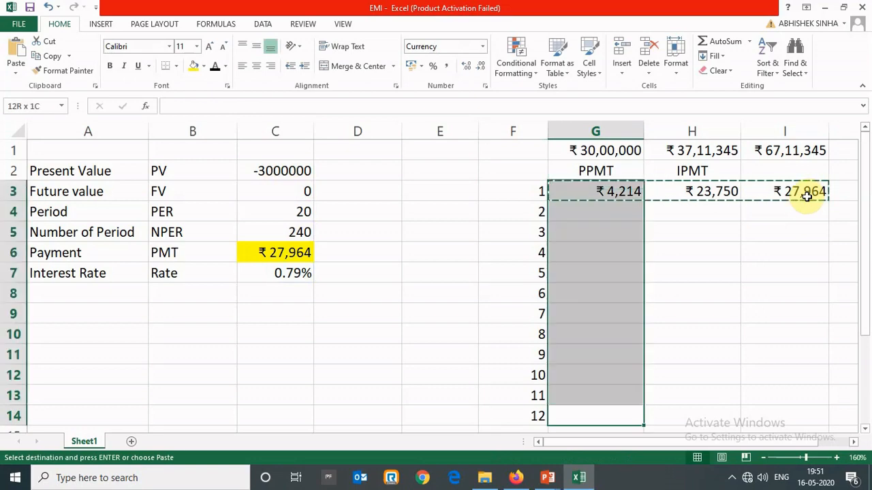
{"action": "key", "text": "shift+Right"}
{"action": "key", "text": "shift+Right"}
{"action": "key", "text": "Return"}
{"action": "key", "text": "Down"}
{"action": "key", "text": "Up"}
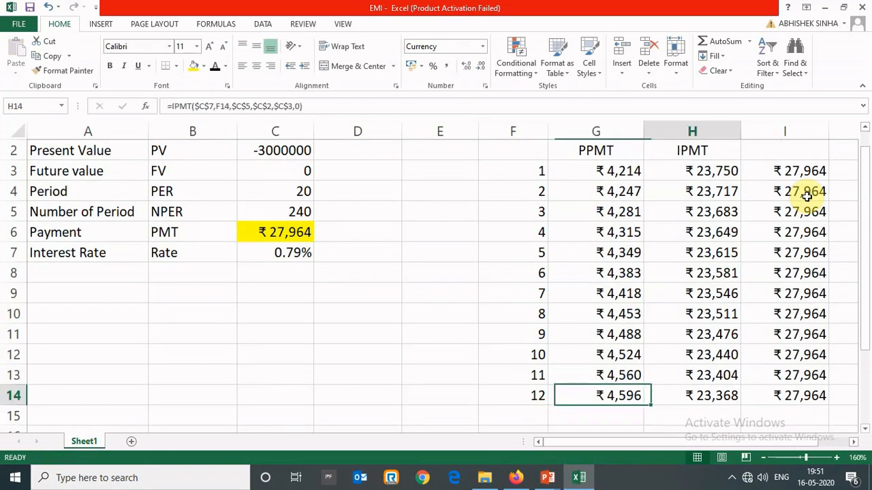
Review the monthly sums in I3:I14 and the month-by-month principal amounts in column G.
{"action": "key", "text": "Right"}
{"action": "key", "text": "Right"}
{"action": "key", "text": "ctrl+Up"}
{"action": "key", "text": "Down"}
{"action": "key", "text": "Down"}
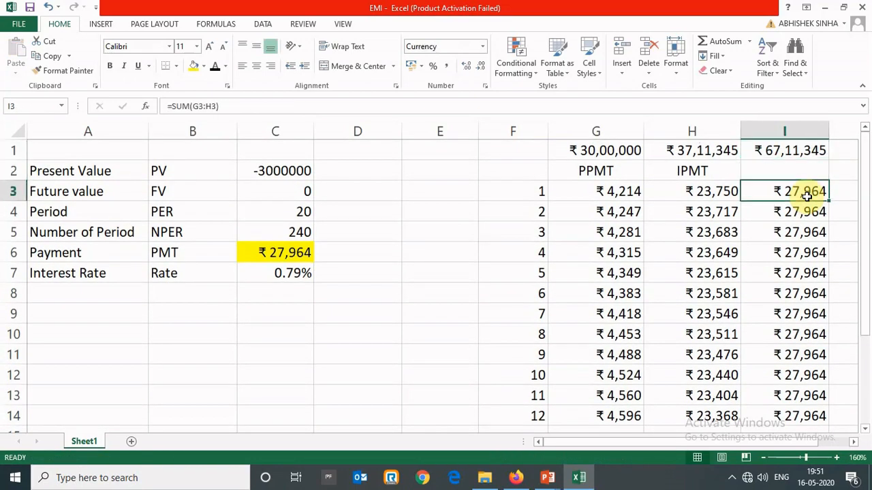
{"action": "key", "text": "ctrl+shift+Down"}
{"action": "key", "text": "Left"}
{"action": "key", "text": "Left"}
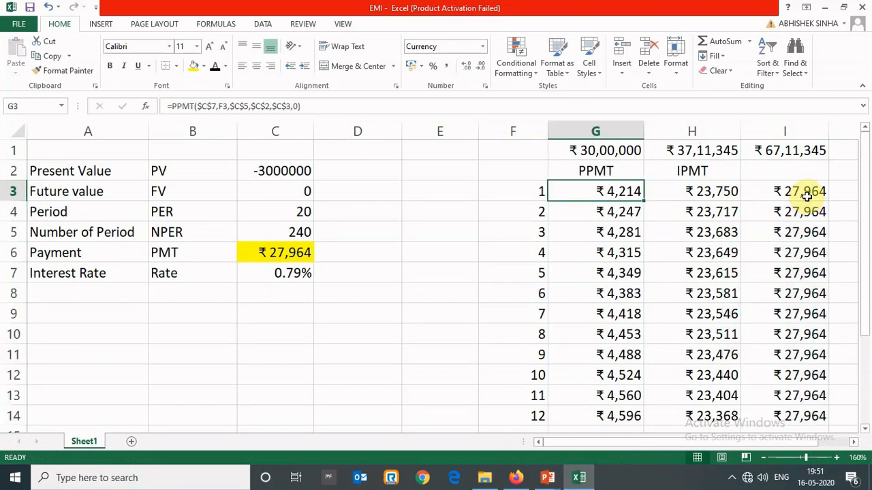
{"action": "key", "text": "shift+Down"}
{"action": "key", "text": "shift+Down"}
{"action": "key", "text": "shift+Down"}
{"action": "key", "text": "shift+Down"}
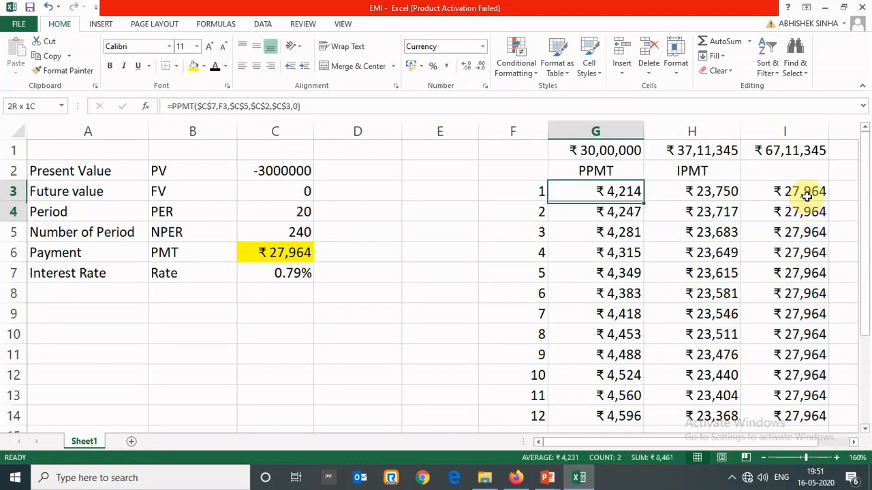
{"action": "key", "text": "shift+Down"}
{"action": "key", "text": "shift+Down"}
{"action": "key", "text": "shift+Down"}
{"action": "key", "text": "shift+Down"}
{"action": "key", "text": "shift+Down"}
{"action": "key", "text": "shift+Down"}
{"action": "key", "text": "shift+Down"}
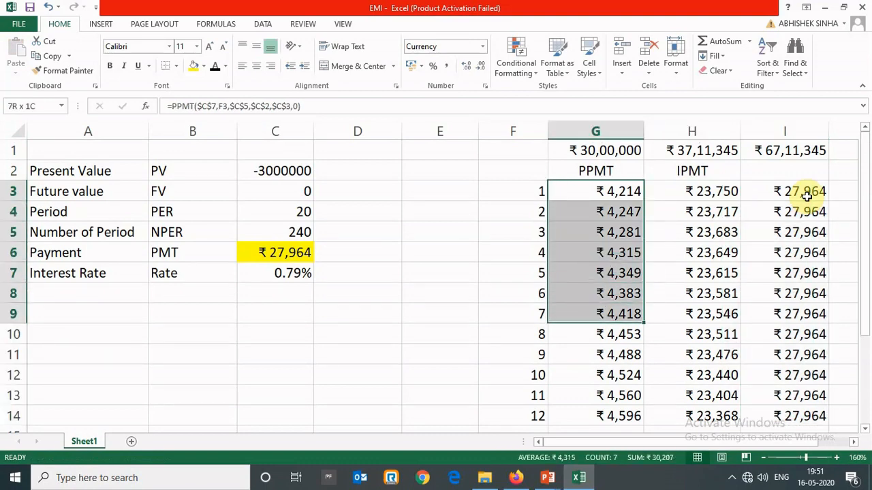
{"action": "key", "text": "Up"}
{"action": "key", "text": "Down"}
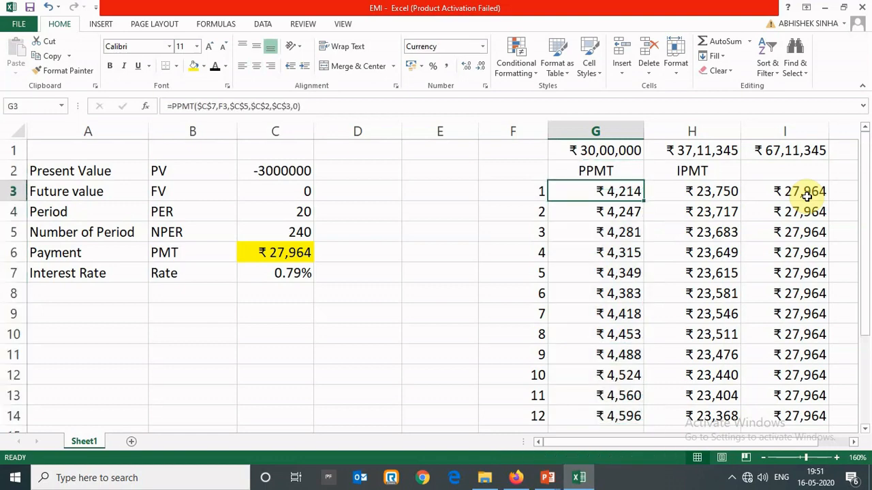
Compare the principal and interest amounts of the first, second and twelfth months in columns G and H.
{"action": "key", "text": "ctrl+Down"}
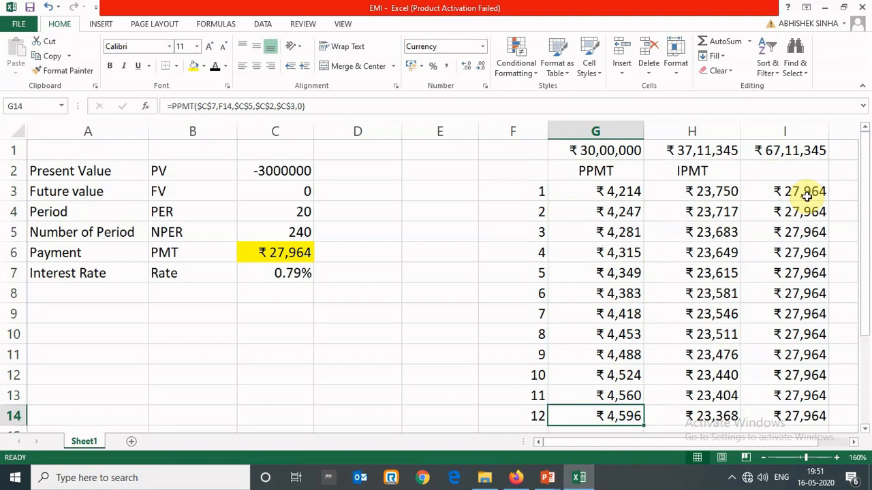
{"action": "key", "text": "Right"}
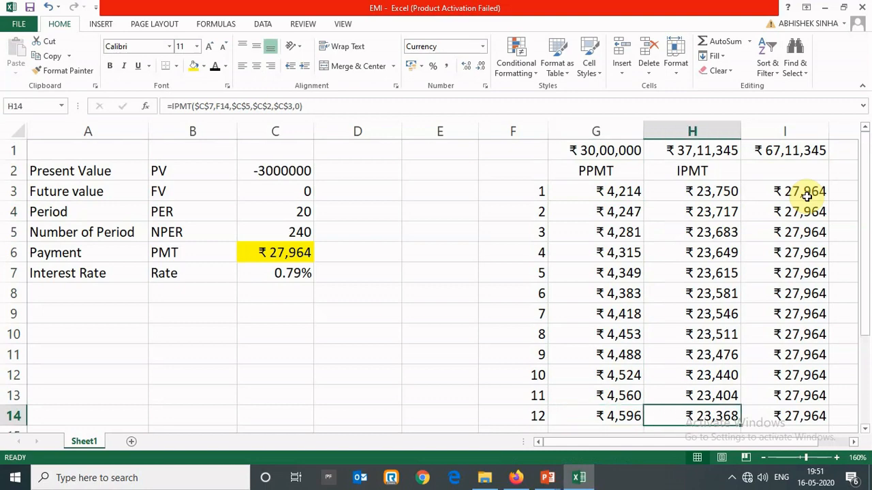
{"action": "key", "text": "ctrl+Up"}
{"action": "key", "text": "Down"}
{"action": "key", "text": "Down"}
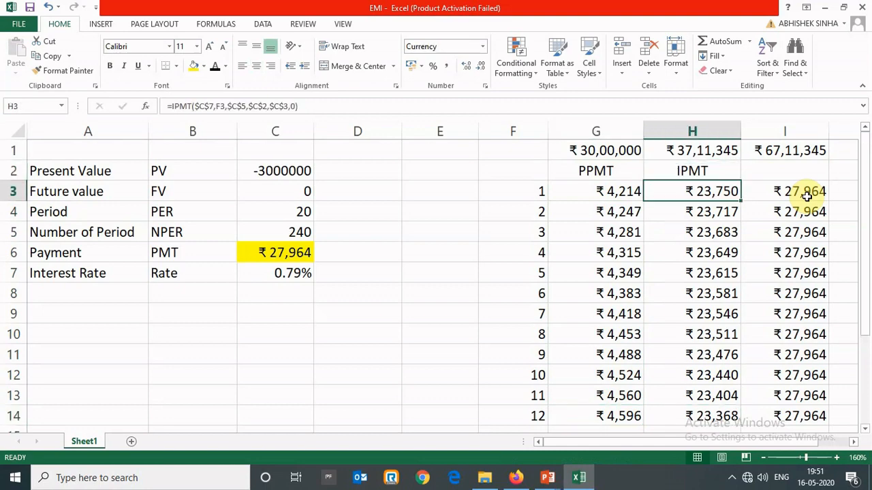
{"action": "key", "text": "Left"}
{"action": "key", "text": "Down"}
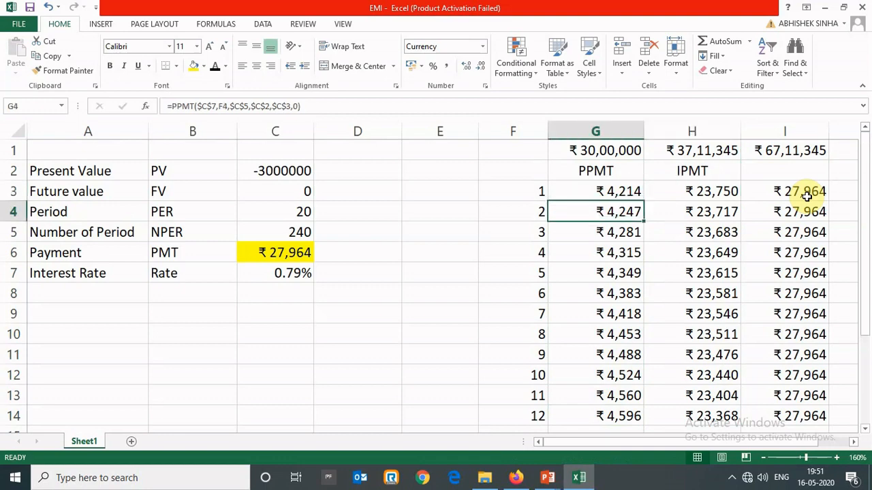
{"action": "key", "text": "Right"}
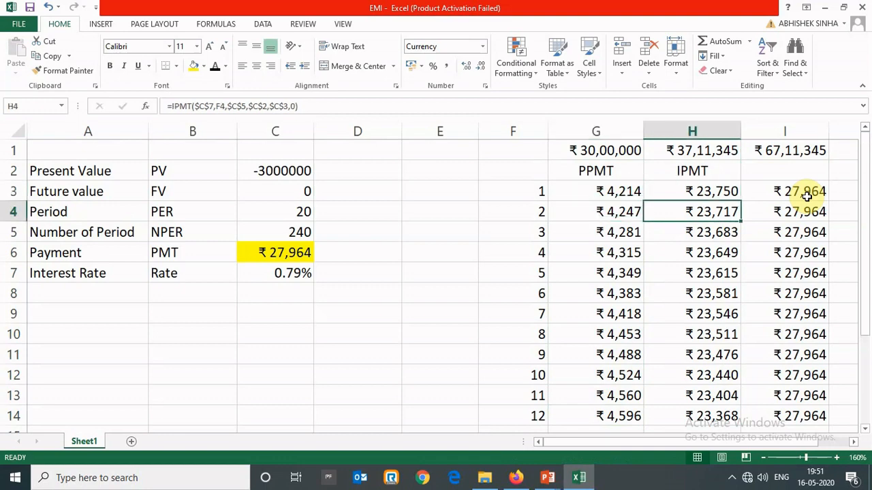
{"action": "key", "text": "Left"}
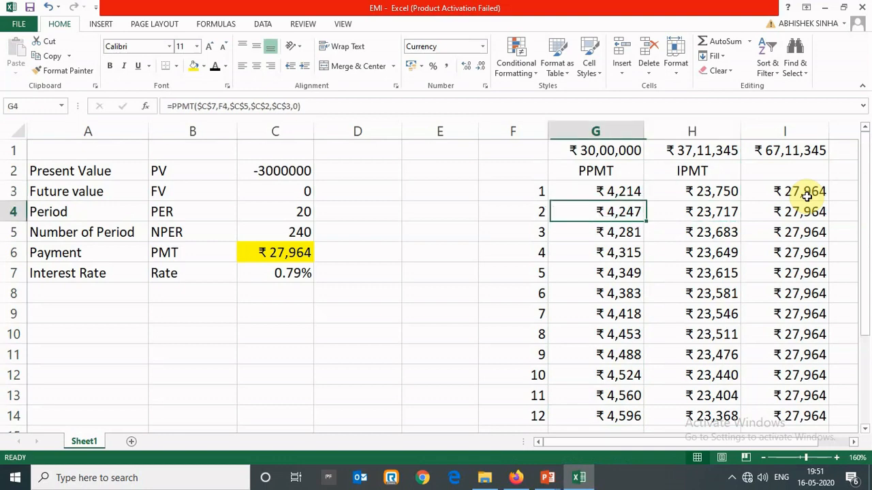
{"action": "key", "text": "Down"}
{"action": "key", "text": "Down"}
{"action": "key", "text": "Down"}
{"action": "key", "text": "Down"}
{"action": "key", "text": "Down"}
{"action": "key", "text": "Down"}
{"action": "key", "text": "Down"}
{"action": "key", "text": "Down"}
{"action": "key", "text": "Down"}
{"action": "key", "text": "Down"}
{"action": "key", "text": "ctrl+Up"}
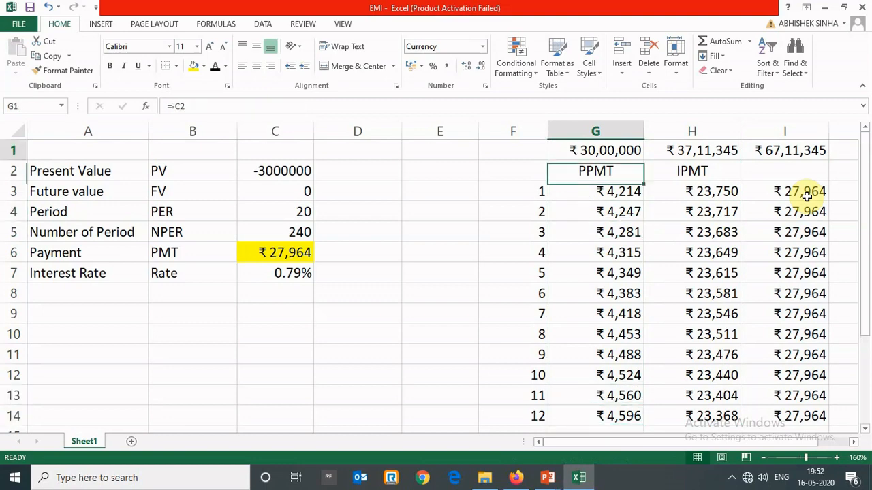
Total the twelve principal payments G3:G14 with a SUM formula in G15.
{"action": "key", "text": "Down"}
{"action": "key", "text": "Right"}
{"action": "key", "text": "Down"}
{"action": "key", "text": "Left"}
{"action": "key", "text": "ctrl+Down"}
{"action": "key", "text": "Down"}
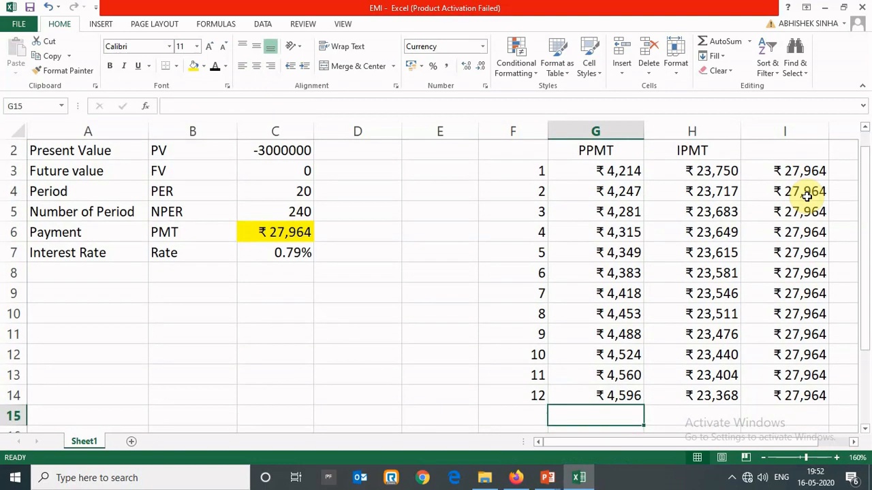
{"action": "key", "text": "alt+equal"}
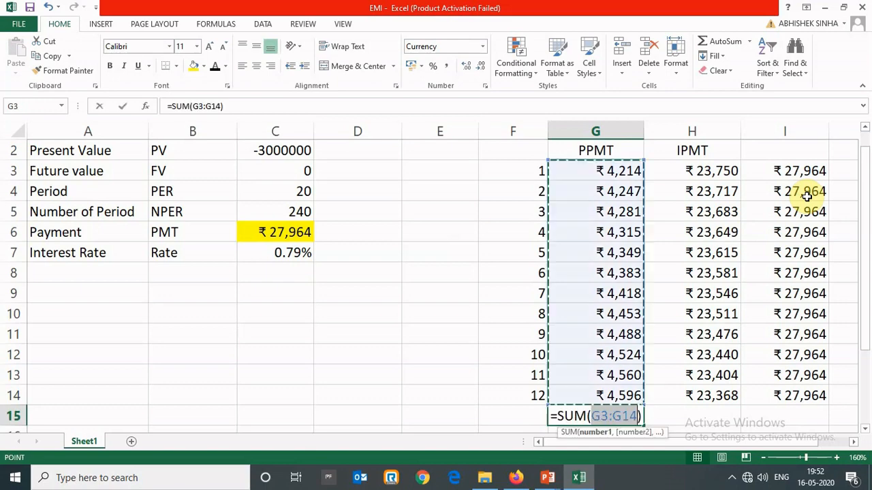
{"action": "key", "text": "ctrl+Return"}
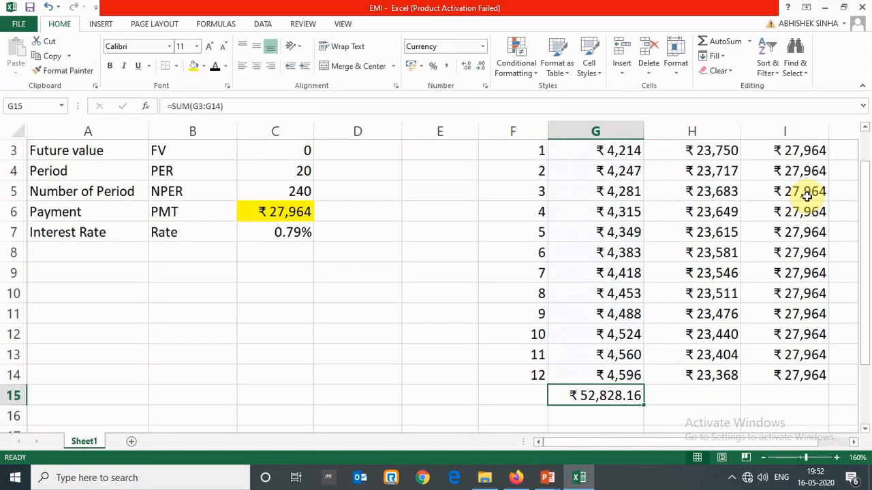
Copy the total formula from G15 to H15 to sum the interest payments.
{"action": "key", "text": "ctrl+c"}
{"action": "key", "text": "Right"}
{"action": "key", "text": "Return"}
Add the principal and interest totals G15:H15 with a SUM formula in I15.
{"action": "key", "text": "Right"}
{"action": "key", "text": "Right"}
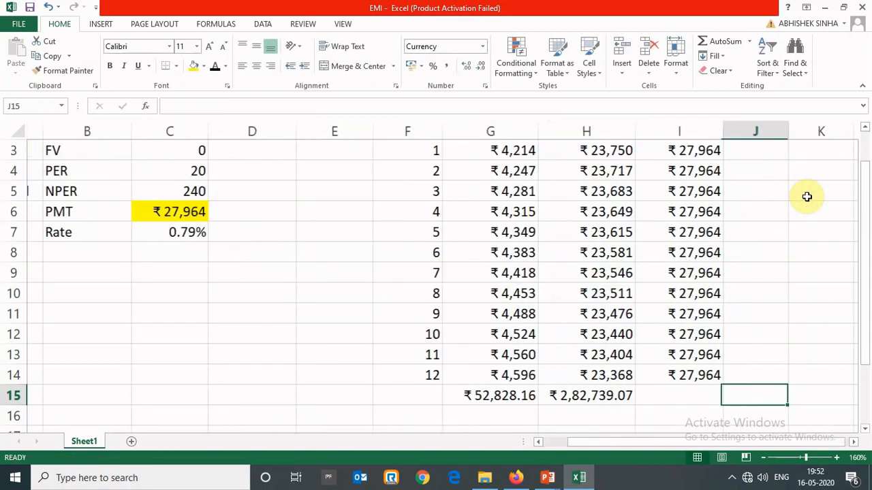
{"action": "key", "text": "Left"}
{"action": "key", "text": "alt+equal"}
{"action": "key", "text": "ctrl+Return"}
{"action": "key", "text": "ctrl+c"}
{"action": "key", "text": "Left"}
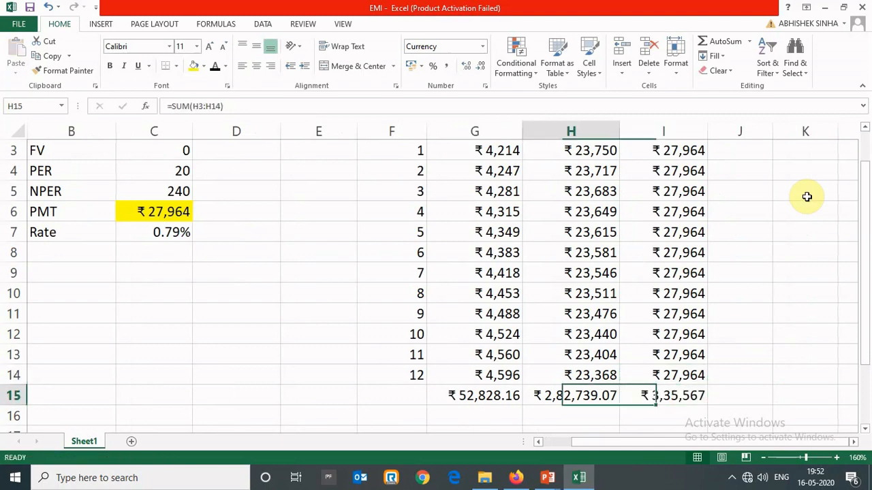
{"action": "key", "text": "Left"}
{"action": "key", "text": "Left"}
{"action": "key", "text": "Left"}
{"action": "key", "text": "Left"}
{"action": "key", "text": "Left"}
{"action": "key", "text": "Left"}
{"action": "key", "text": "Left"}
{"action": "key", "text": "Up"}
{"action": "key", "text": "Up"}
{"action": "key", "text": "Up"}
{"action": "key", "text": "Up"}
{"action": "key", "text": "Up"}
{"action": "key", "text": "Up"}
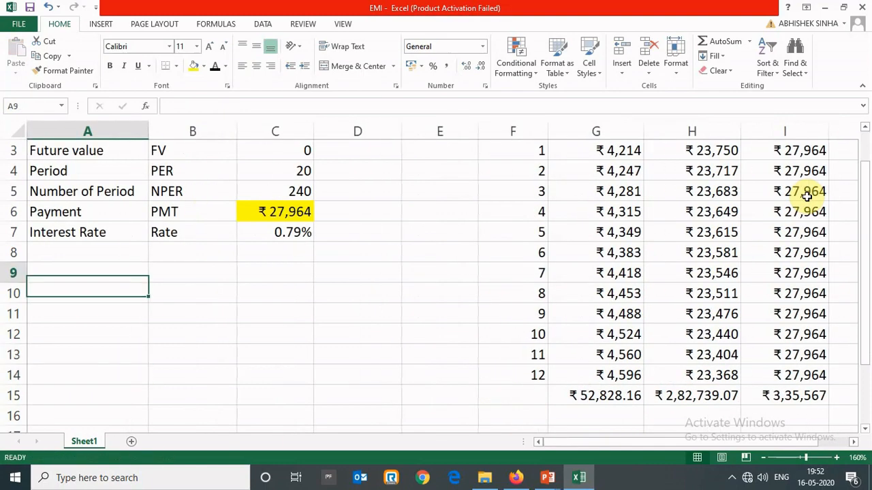
{"action": "key", "text": "Up"}
{"action": "key", "text": "Up"}
{"action": "key", "text": "Up"}
{"action": "key", "text": "Up"}
{"action": "key", "text": "Up"}
{"action": "key", "text": "Up"}
{"action": "key", "text": "Up"}
{"action": "key", "text": "Down"}
{"action": "key", "text": "Down"}
{"action": "key", "text": "Down"}
{"action": "key", "text": "Down"}
{"action": "key", "text": "Down"}
{"action": "key", "text": "Down"}
{"action": "key", "text": "Down"}
{"action": "key", "text": "Down"}
{"action": "key", "text": "Down"}
{"action": "key", "text": "Down"}
{"action": "key", "text": "Down"}
{"action": "key", "text": "Down"}
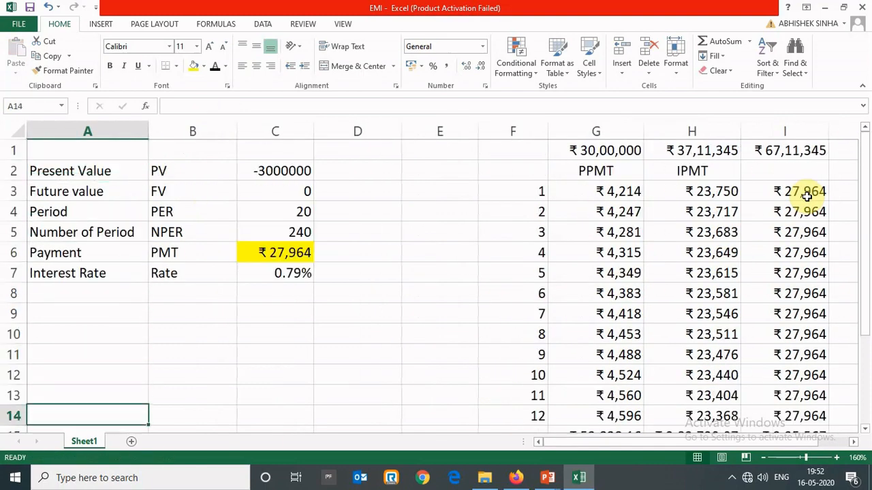
Remove the two decimal places from the principal and interest totals in G15:H15.
{"action": "key", "text": "Down"}
{"action": "key", "text": "Right"}
{"action": "key", "text": "Right"}
{"action": "key", "text": "Right"}
{"action": "key", "text": "Right"}
{"action": "key", "text": "Right"}
{"action": "key", "text": "Right"}
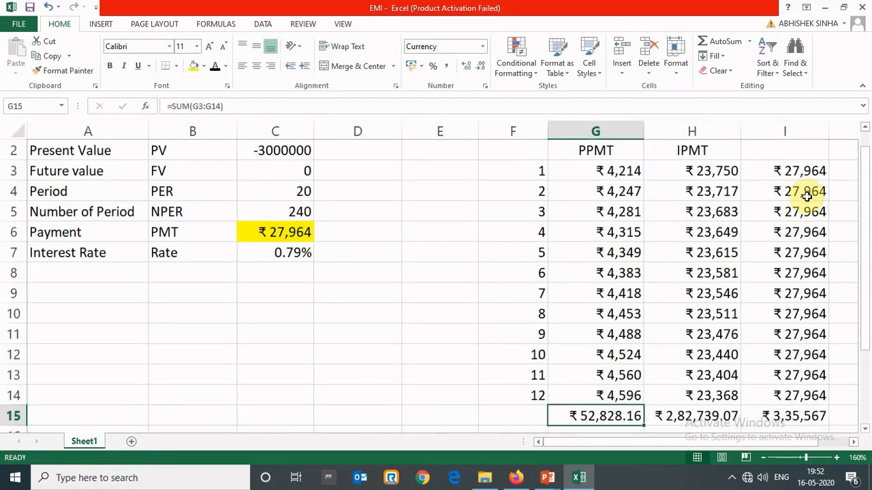
{"action": "key", "text": "shift+Right"}
{"action": "key", "text": "shift+Right"}
{"action": "key", "text": "shift+Left"}
{"action": "key", "text": "alt"}
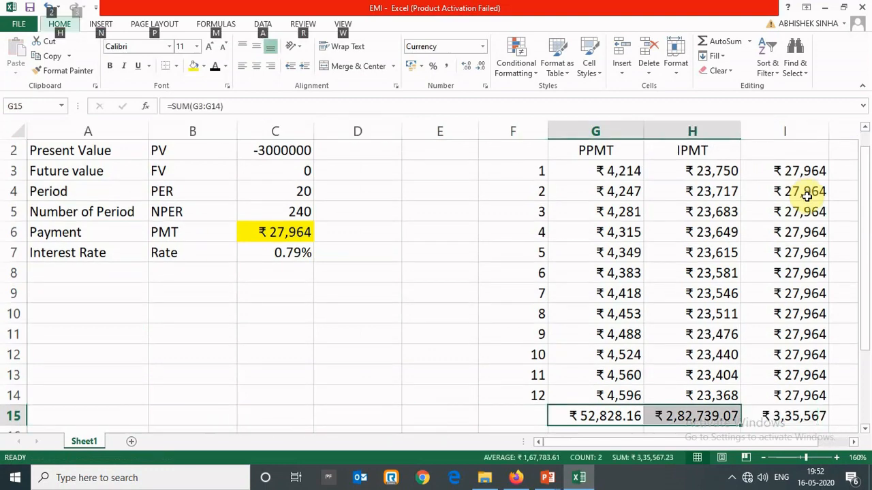
{"action": "key", "text": "h"}
{"action": "key", "text": "9"}
{"action": "key", "text": "alt+h"}
{"action": "key", "text": "9"}
Highlight the three totals in G15, H15 and I15 with yellow fill.
{"action": "key", "text": "Right"}
{"action": "key", "text": "Right"}
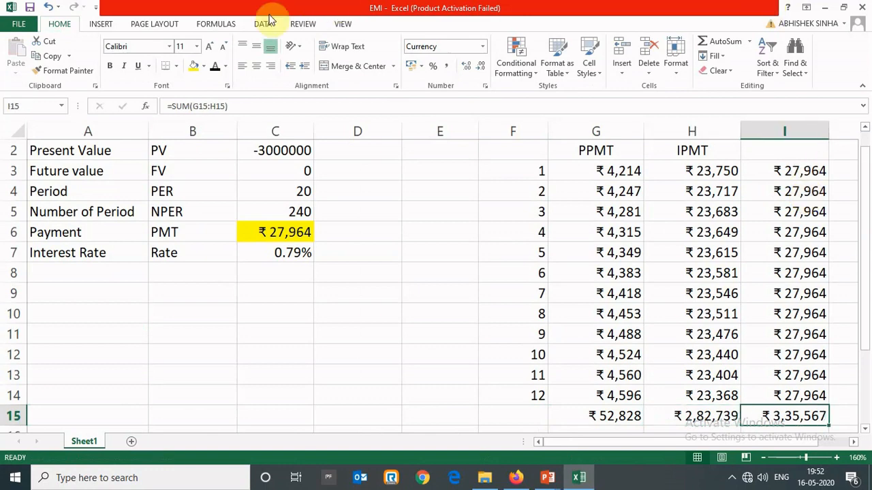
{"action": "left_click", "coordinate": [194, 66]}
{"action": "key", "text": "Left"}
{"action": "key", "text": "Left"}
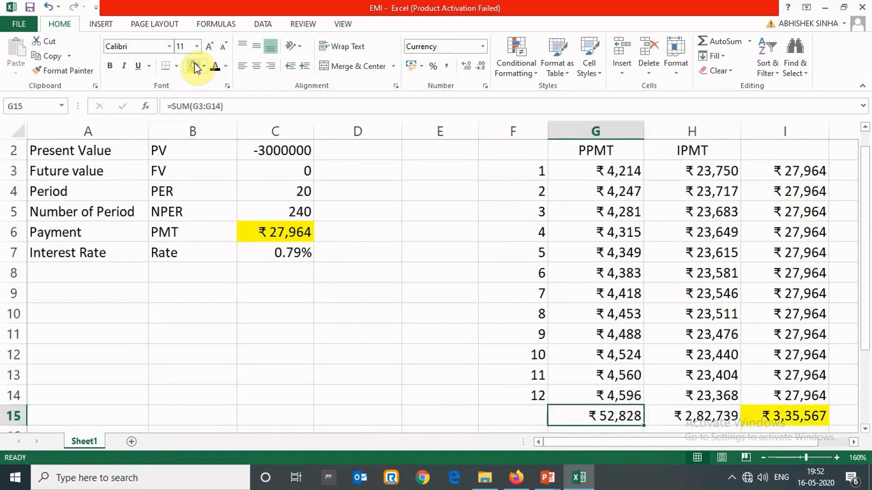
{"action": "left_click", "coordinate": [196, 67]}
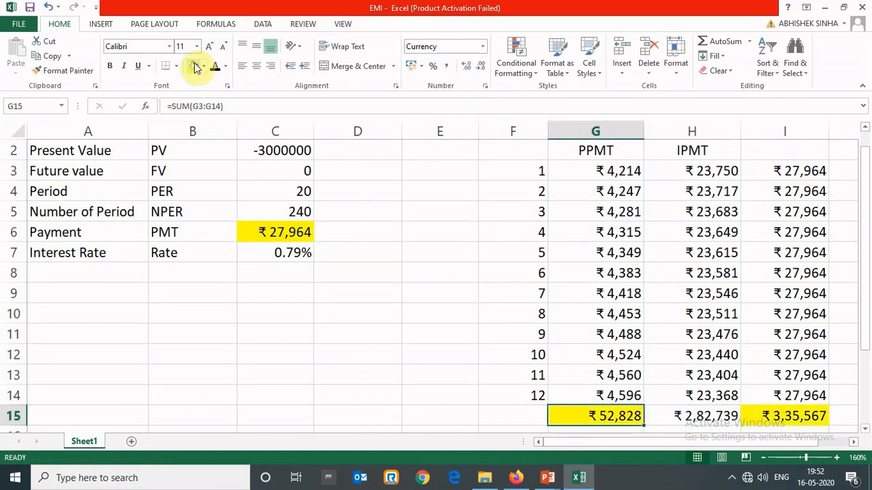
{"action": "key", "text": "Right"}
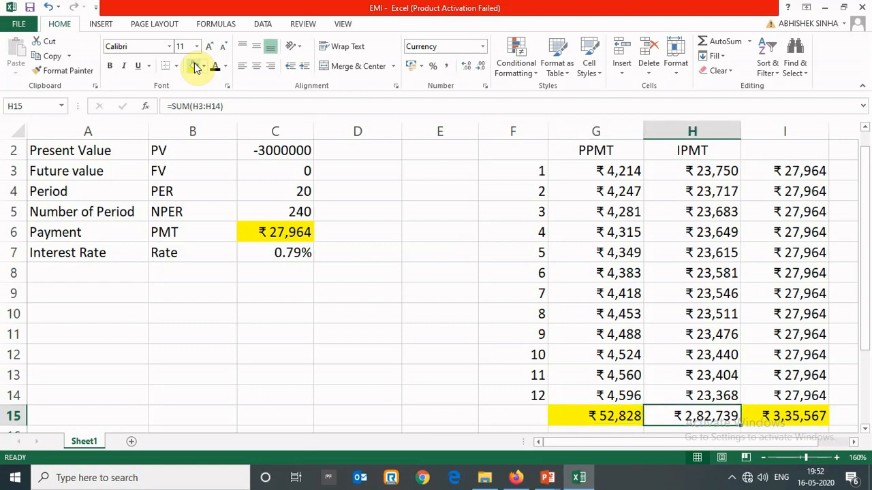
{"action": "left_click", "coordinate": [195, 67]}
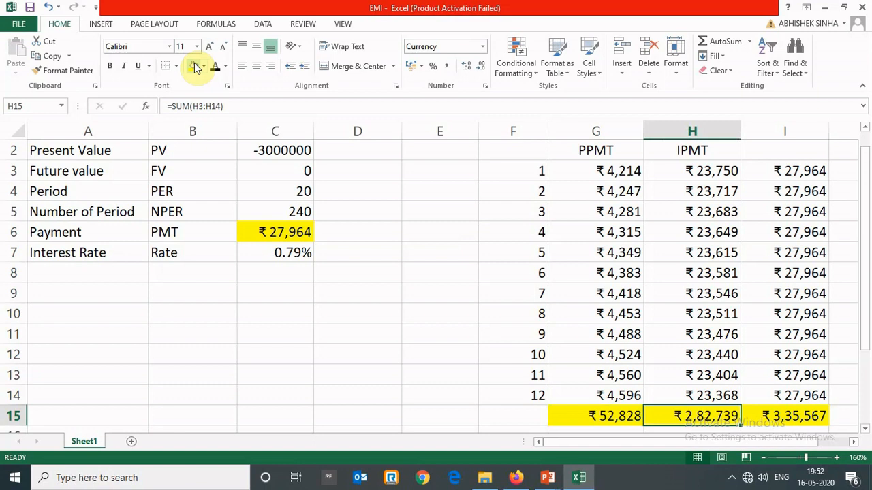
Set the first period number in F3 to 13 to start the second loan year.
{"action": "key", "text": "Left"}
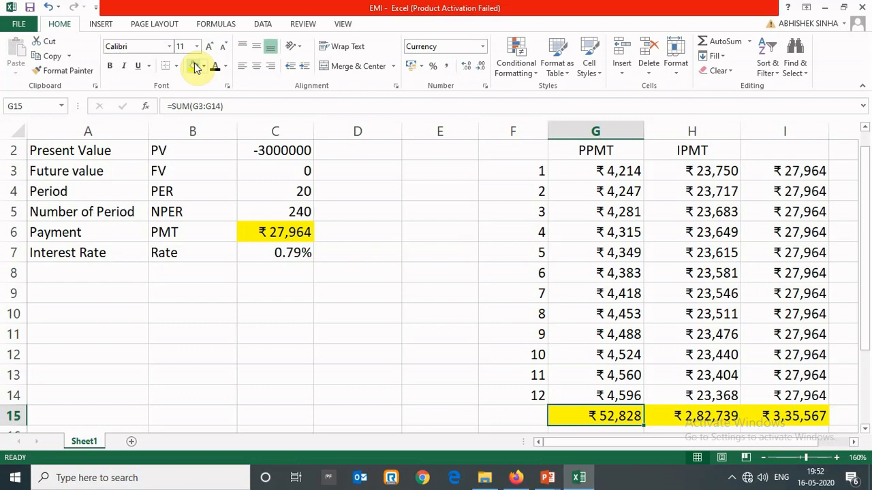
{"action": "key", "text": "Left"}
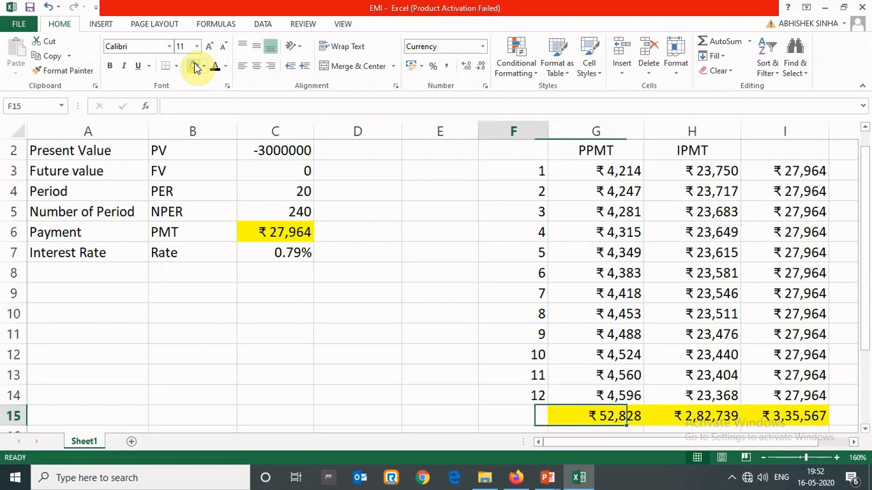
{"action": "key", "text": "Up"}
{"action": "key", "text": "Up"}
{"action": "key", "text": "ctrl+Up"}
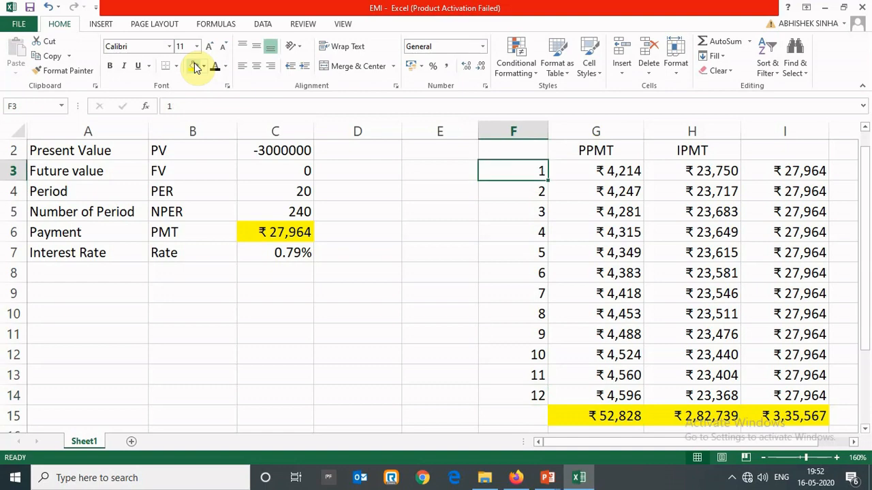
{"action": "type", "text": "13"}
{"action": "key", "text": "Return"}
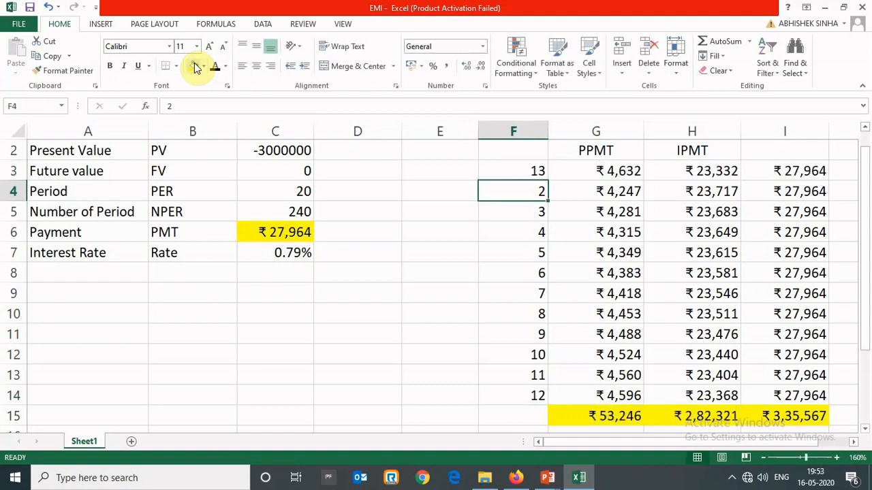
Enter the formula =F3+1 in F4 so the period number follows the one above.
{"action": "type", "text": "="}
{"action": "key", "text": "Up"}
{"action": "type", "text": "="}
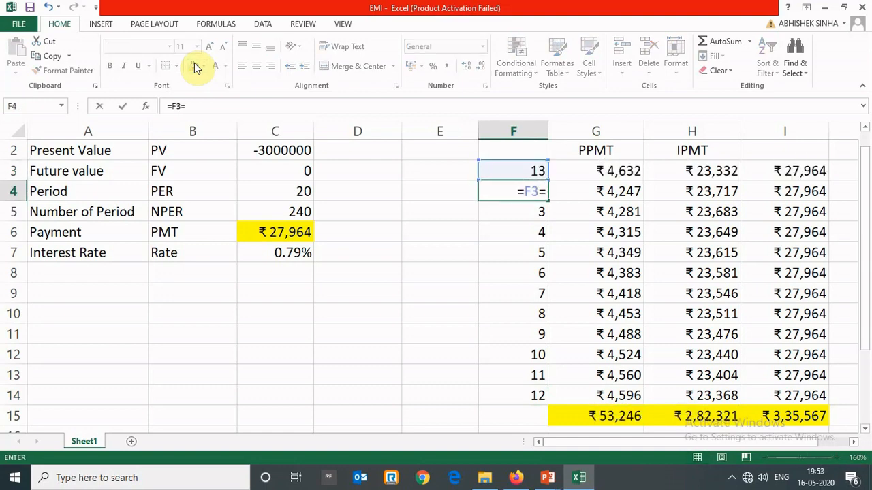
{"action": "key", "text": "BackSpace"}
{"action": "type", "text": "+1"}
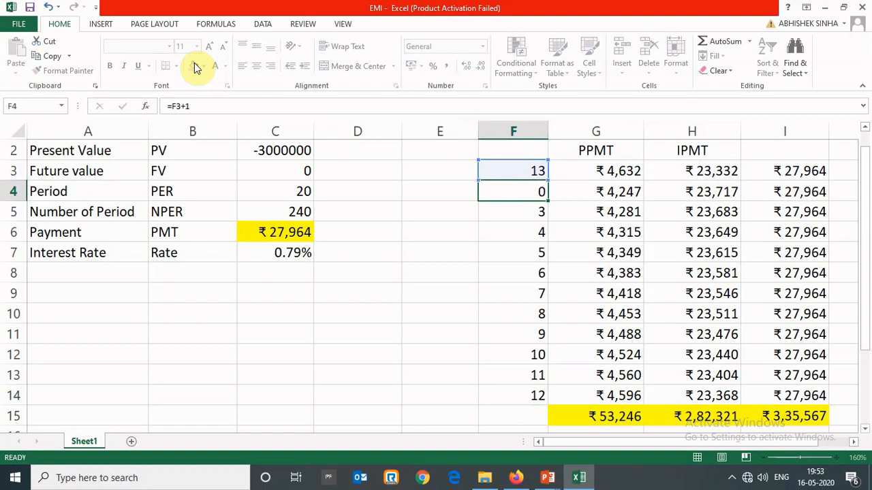
{"action": "key", "text": "Return"}
Copy the period formula from F4 down to F5:F14 to cover the remaining months of the second year.
{"action": "key", "text": "Up"}
{"action": "key", "text": "ctrl+c"}
{"action": "key", "text": "Down"}
{"action": "key", "text": "ctrl+Down"}
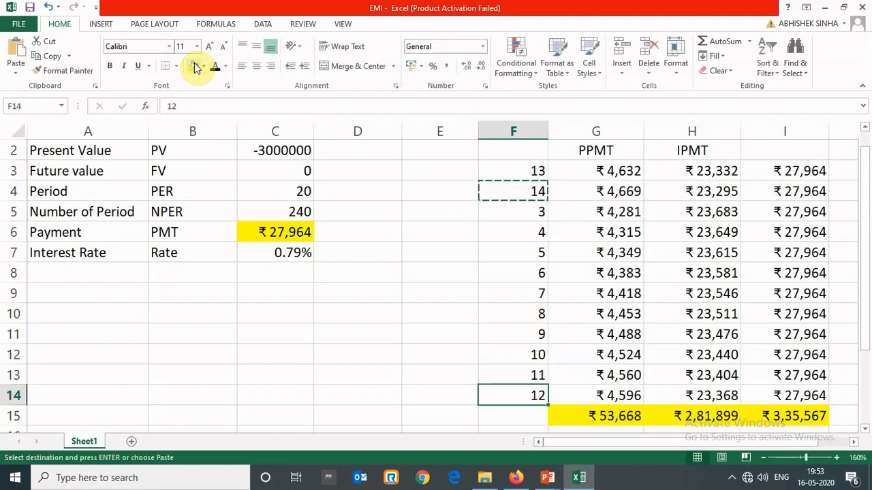
{"action": "key", "text": "ctrl+Up"}
{"action": "key", "text": "Down"}
{"action": "key", "text": "Down"}
{"action": "key", "text": "ctrl+shift+Down"}
{"action": "key", "text": "ctrl+v"}
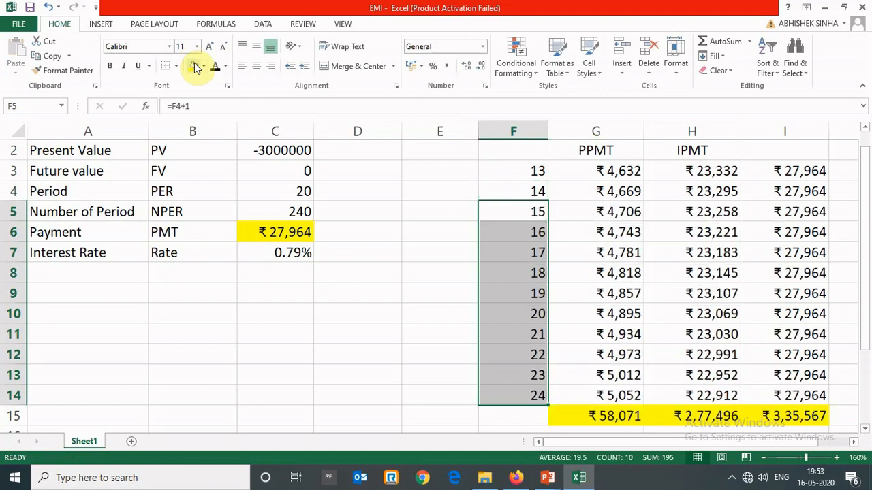
{"action": "key", "text": "Escape"}
Examine the second-year principal, interest and combined totals in G15:I15.
{"action": "key", "text": "Up"}
{"action": "key", "text": "Right"}
{"action": "key", "text": "ctrl+Down"}
{"action": "key", "text": "Down"}
{"action": "key", "text": "Right"}
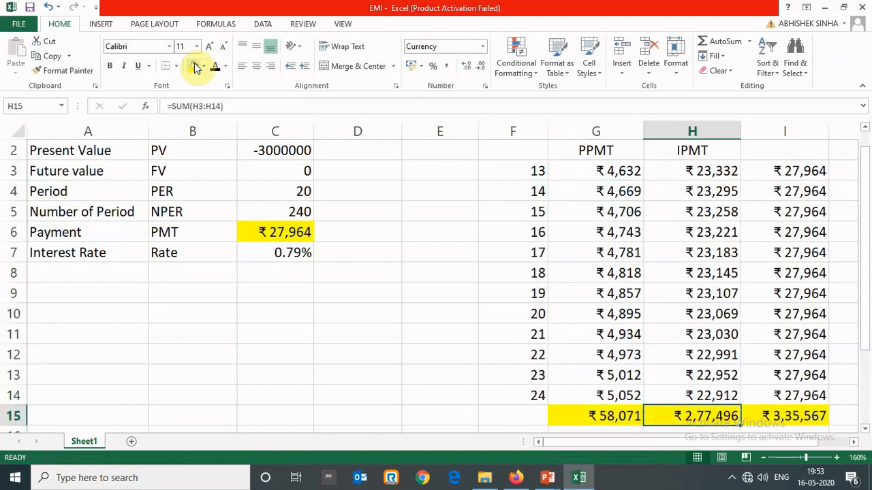
{"action": "key", "text": "Left"}
{"action": "key", "text": "Left"}
{"action": "key", "text": "Right"}
{"action": "key", "text": "Right"}
{"action": "key", "text": "Right"}
Review the second-year monthly interest values and IPMT formulas in column H.
{"action": "key", "text": "Up"}
{"action": "key", "text": "Up"}
{"action": "key", "text": "Left"}
{"action": "key", "text": "Up"}
{"action": "key", "text": "Up"}
{"action": "key", "text": "Up"}
{"action": "key", "text": "Up"}
{"action": "key", "text": "Up"}
{"action": "key", "text": "Up"}
{"action": "key", "text": "Up"}
{"action": "key", "text": "Up"}
{"action": "key", "text": "Up"}
{"action": "key", "text": "Up"}
{"action": "key", "text": "Up"}
{"action": "key", "text": "Up"}
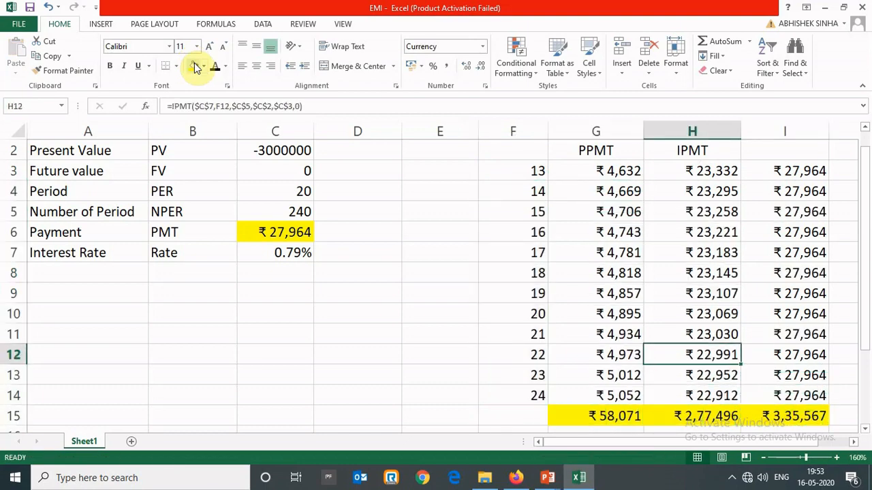
{"action": "key", "text": "Down"}
{"action": "key", "text": "Down"}
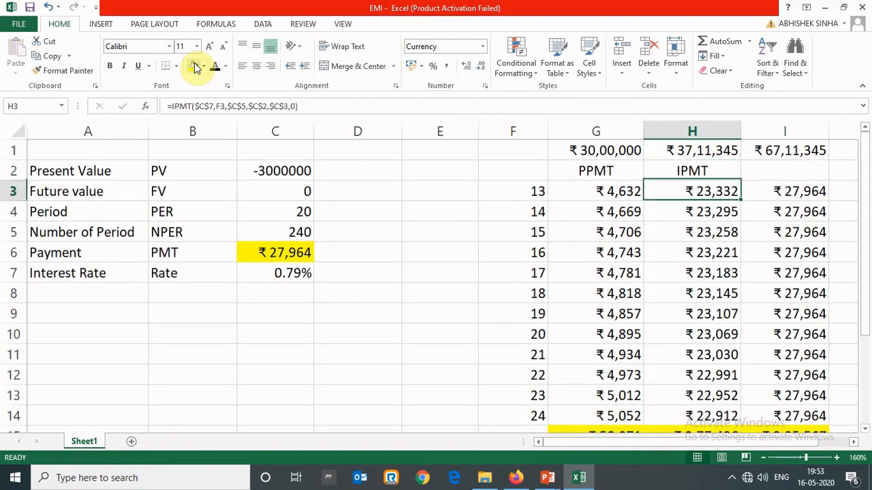
{"action": "key", "text": "Left"}
{"action": "key", "text": "Up"}
{"action": "key", "text": "Right"}
{"action": "key", "text": "Down"}
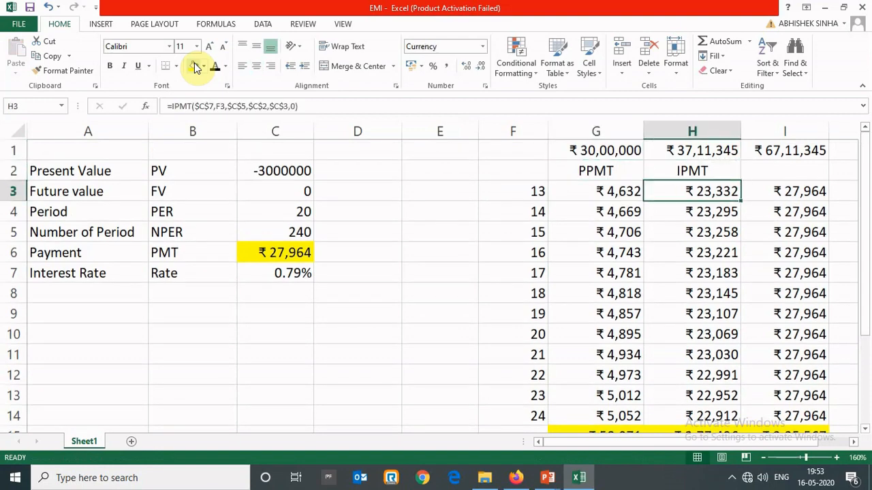
Examine the monthly payment result and its PMT formula in C6, and return to the starting period in F3.
{"action": "key", "text": "Left"}
{"action": "key", "text": "Left"}
{"action": "key", "text": "Left"}
{"action": "key", "text": "Left"}
{"action": "key", "text": "Left"}
{"action": "key", "text": "Down"}
{"action": "key", "text": "Down"}
{"action": "key", "text": "Down"}
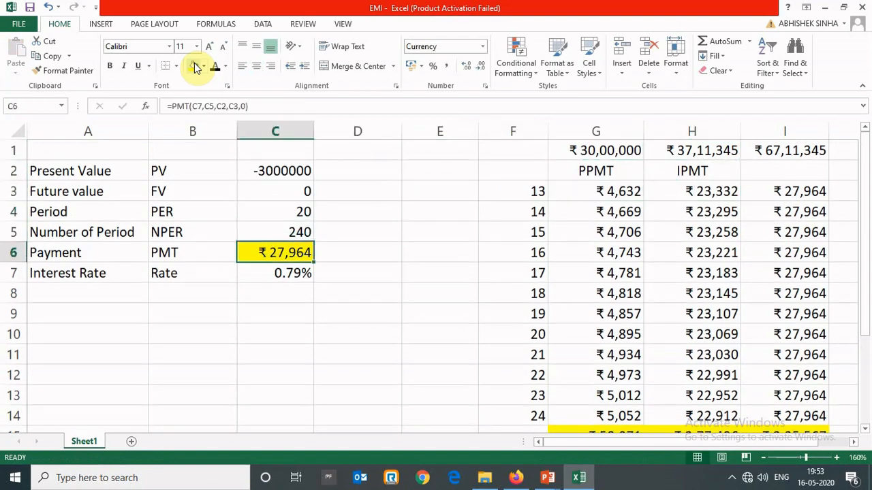
{"action": "key", "text": "Left"}
{"action": "key", "text": "Left"}
{"action": "key", "text": "Right"}
{"action": "key", "text": "Right"}
{"action": "key", "text": "Right"}
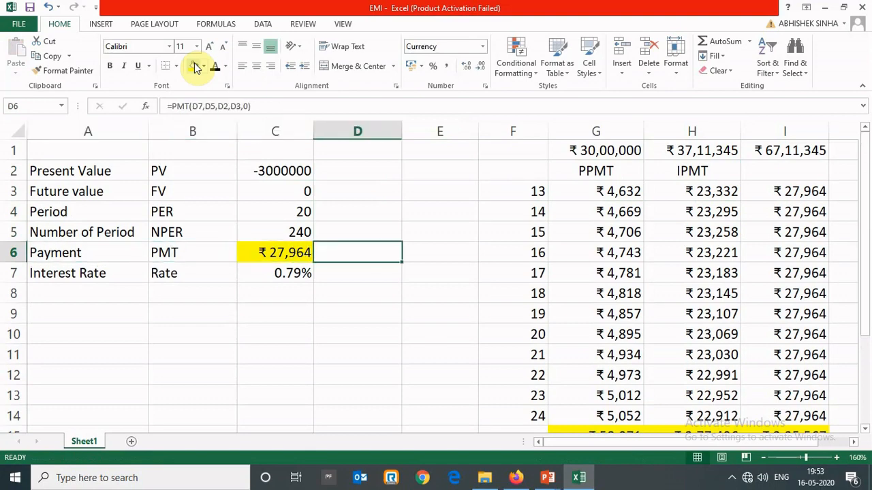
{"action": "key", "text": "Left"}
{"action": "key", "text": "Left"}
{"action": "key", "text": "Right"}
{"action": "key", "text": "Left"}
{"action": "key", "text": "Right"}
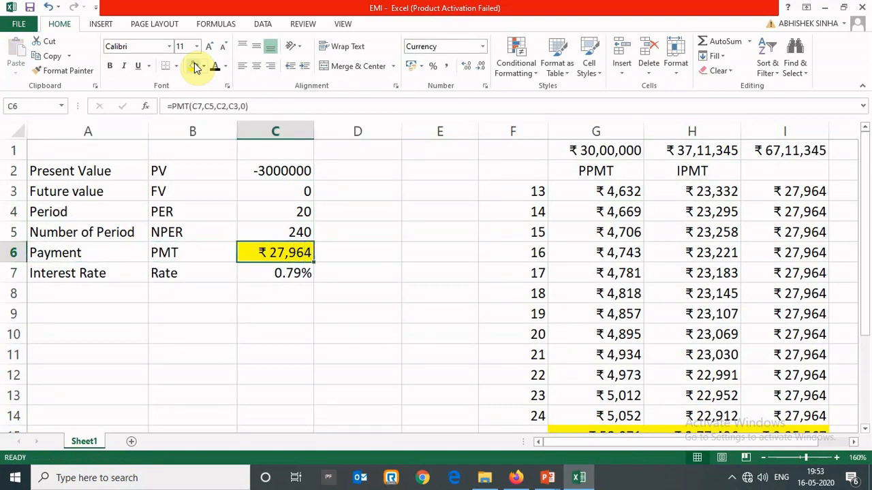
{"action": "key", "text": "Right"}
{"action": "key", "text": "Right"}
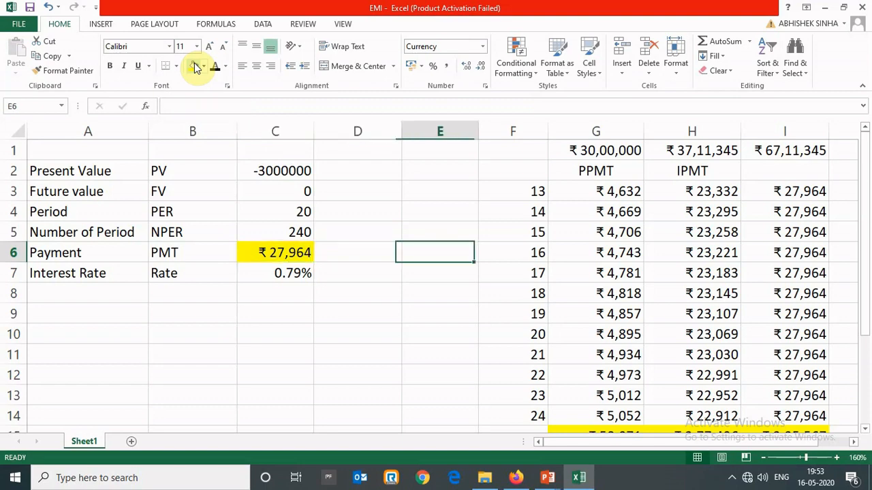
{"action": "key", "text": "Right"}
{"action": "key", "text": "Up"}
{"action": "key", "text": "Up"}
{"action": "key", "text": "Up"}
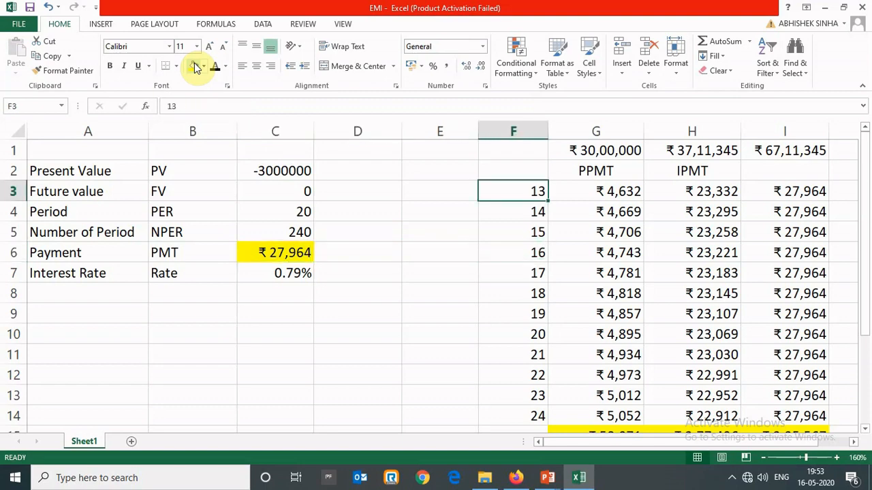
Switch to HDFC's calculator in the browser and highlight the year 2 yearly interest in the Home Loan Amortization Schedule.
{"action": "key", "text": "alt+Tab"}
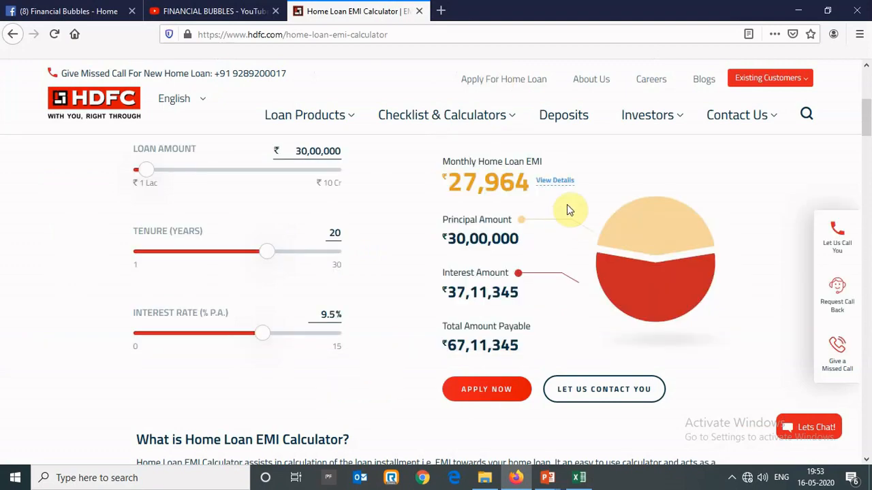
{"action": "scroll", "coordinate": [565, 187], "scroll_direction": "down", "scroll_amount": 15}
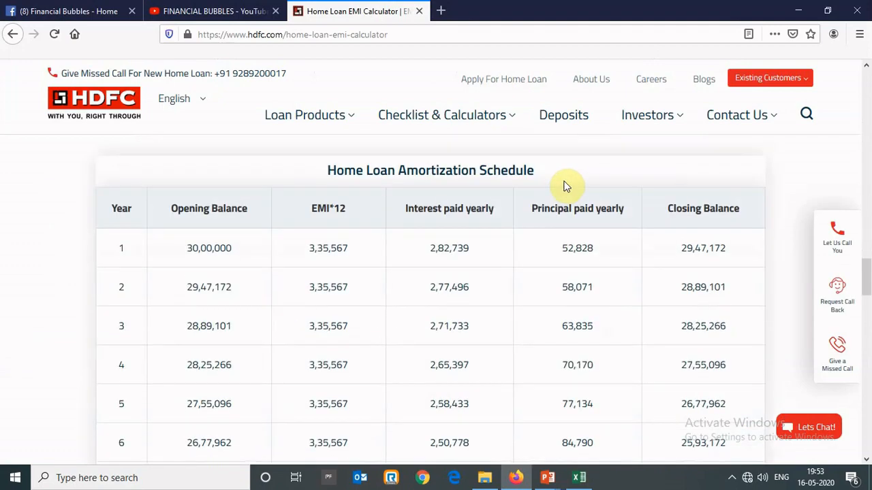
{"action": "scroll", "coordinate": [564, 186], "scroll_direction": "down", "scroll_amount": 5}
{"action": "scroll", "coordinate": [432, 405], "scroll_direction": "up", "scroll_amount": 6}
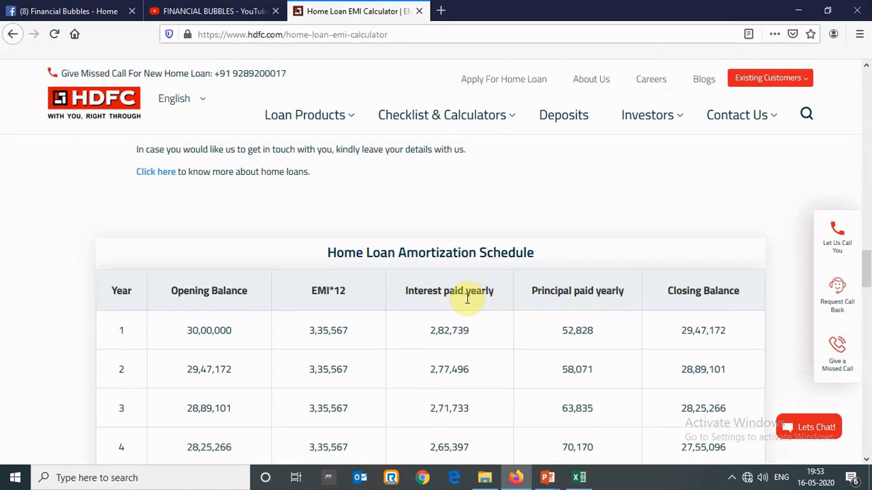
{"action": "scroll", "coordinate": [467, 298], "scroll_direction": "down", "scroll_amount": 2}
{"action": "scroll", "coordinate": [468, 298], "scroll_direction": "down", "scroll_amount": 1}
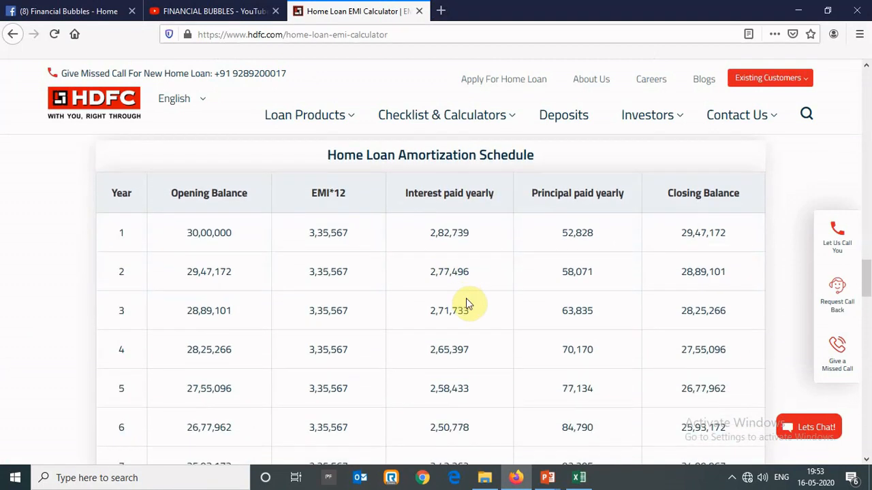
{"action": "scroll", "coordinate": [467, 300], "scroll_direction": "down", "scroll_amount": 15}
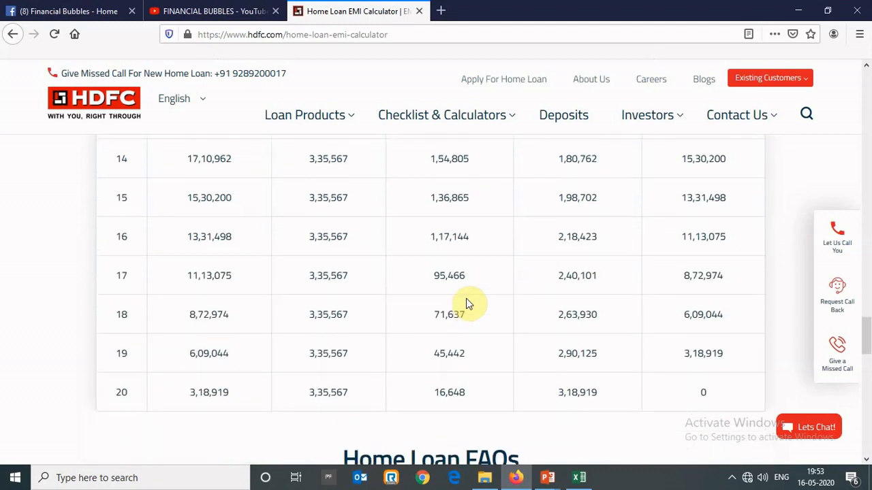
{"action": "scroll", "coordinate": [466, 303], "scroll_direction": "up", "scroll_amount": 12}
{"action": "scroll", "coordinate": [467, 299], "scroll_direction": "up", "scroll_amount": 3}
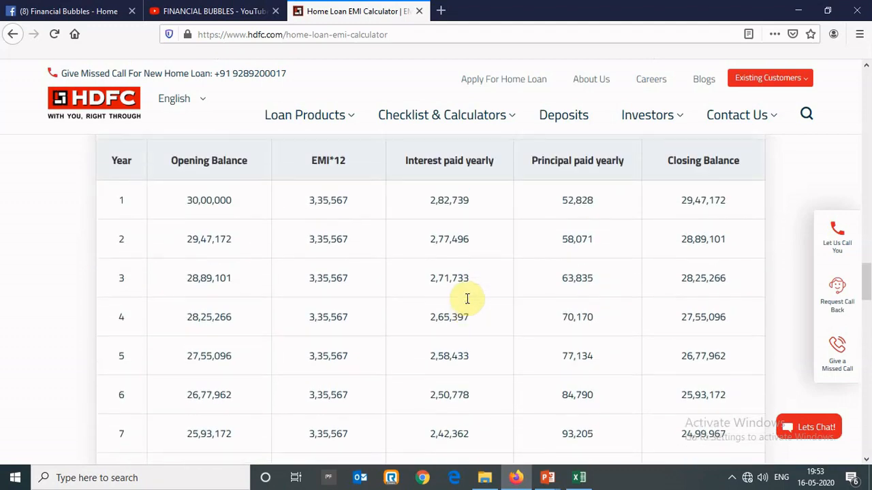
{"action": "left_click", "coordinate": [428, 276]}
{"action": "left_click_drag", "start_coordinate": [428, 276], "coordinate": [490, 278]}
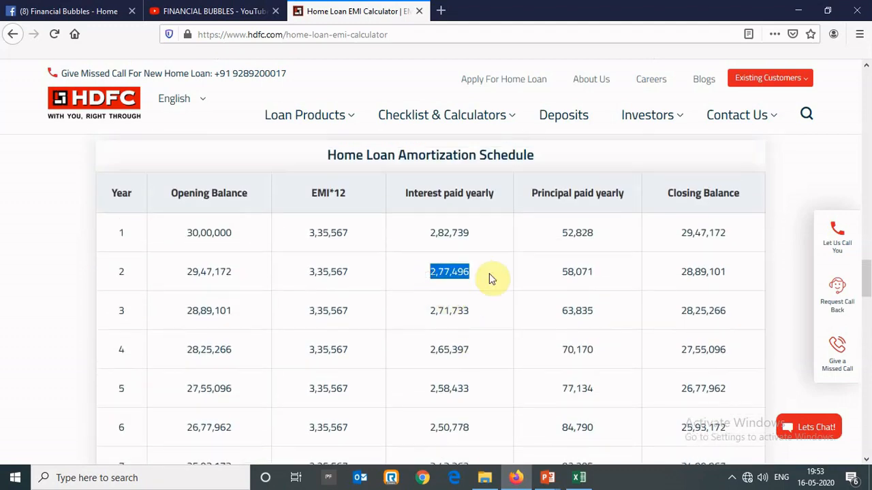
Compare the Excel principal total in G15 with the year 2 principal paid in HDFC's amortization schedule.
{"action": "key", "text": "alt+Tab"}
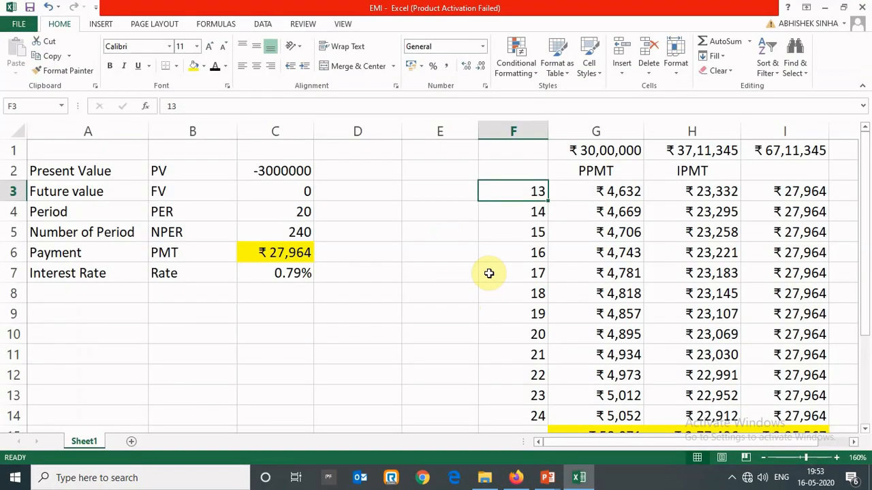
{"action": "key", "text": "Right"}
{"action": "key", "text": "ctrl+Down"}
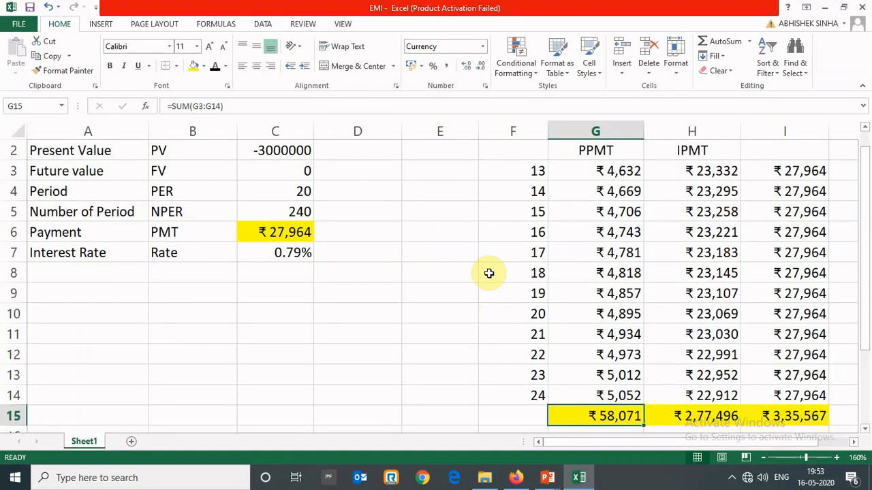
{"action": "key", "text": "alt+Tab"}
{"action": "left_click_drag", "start_coordinate": [560, 272], "coordinate": [598, 276]}
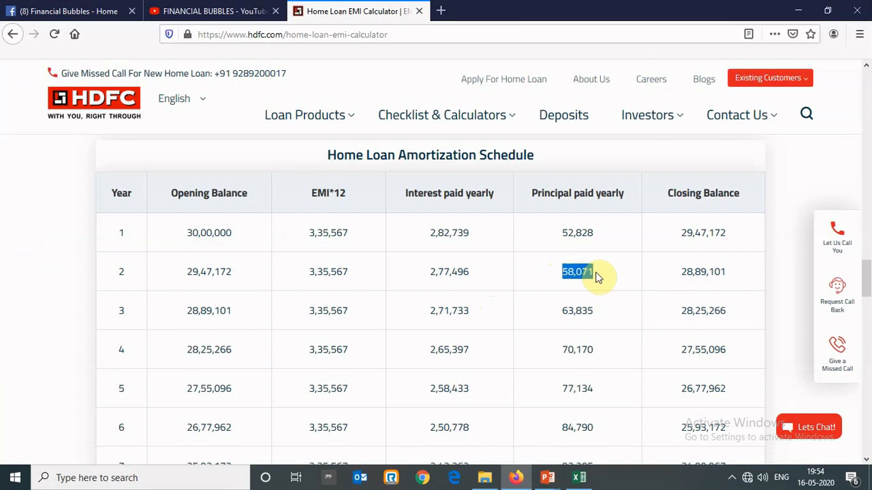
Compare the Excel interest total in H15 with the year 2 interest paid in HDFC's amortization schedule.
{"action": "key", "text": "alt+Tab"}
{"action": "key", "text": "Right"}
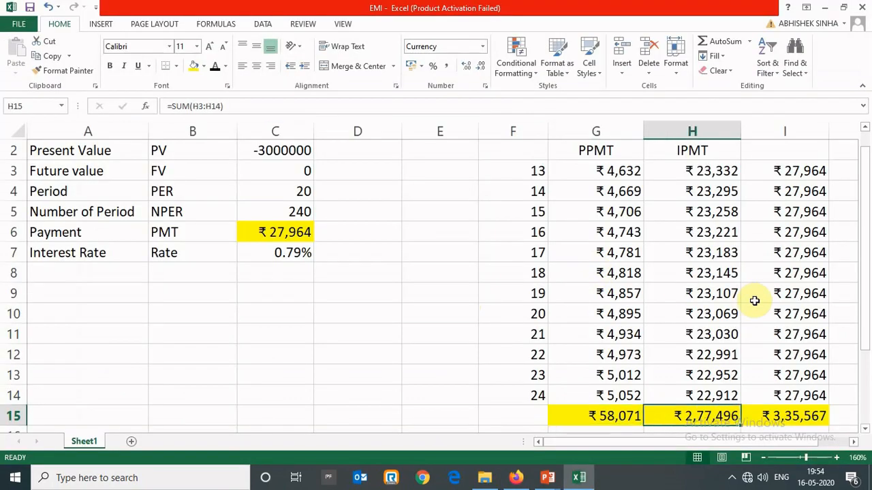
{"action": "key", "text": "alt+Tab"}
{"action": "left_click_drag", "start_coordinate": [424, 270], "coordinate": [481, 278]}
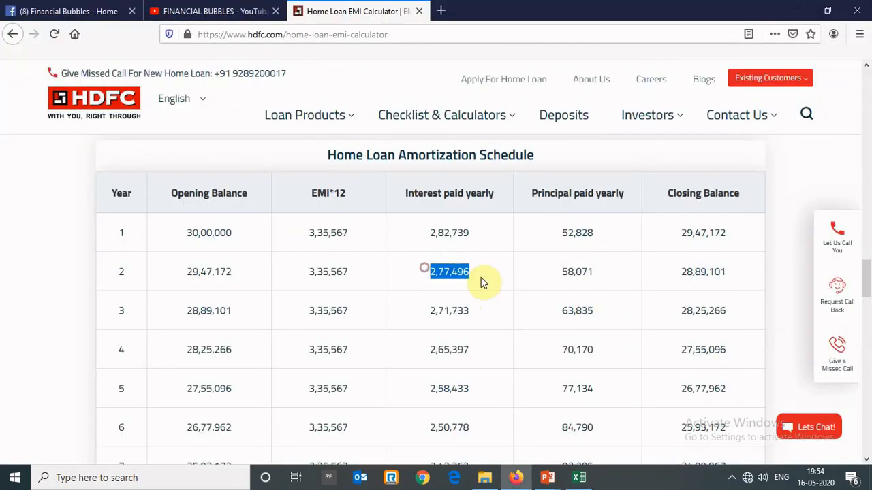
{"action": "key", "text": "alt+Tab"}
{"action": "key", "text": "alt+Tab"}
{"action": "key", "text": "alt+Tab"}
Select cell C1 above the loan input values in the Excel sheet.
{"action": "left_click", "coordinate": [252, 331]}
{"action": "key", "text": "ctrl+Up"}
{"action": "key", "text": "ctrl+Up"}
{"action": "key", "text": "ctrl+Up"}
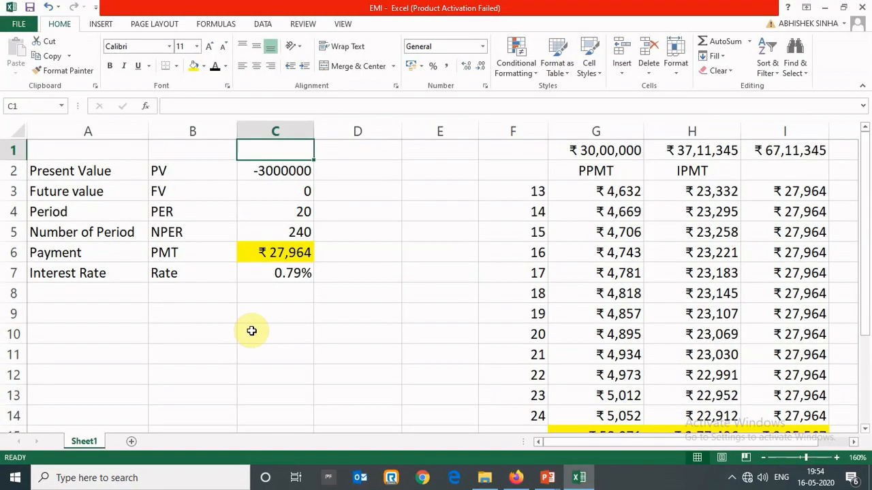